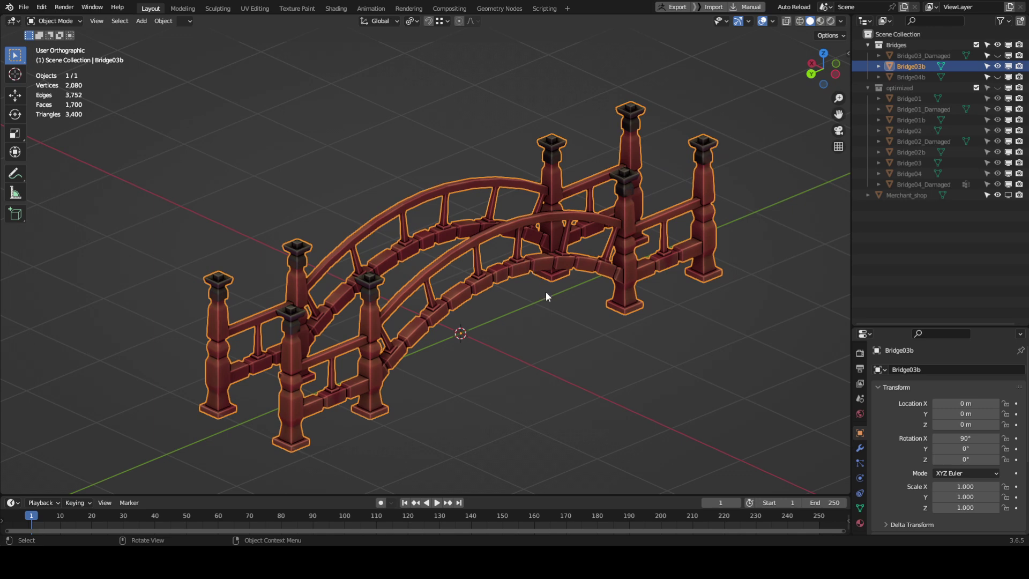
Examine the Bridge03b railings from several angles, including their edge layout in Edit Mode.
middle_click_drag(557, 302, 565, 291)
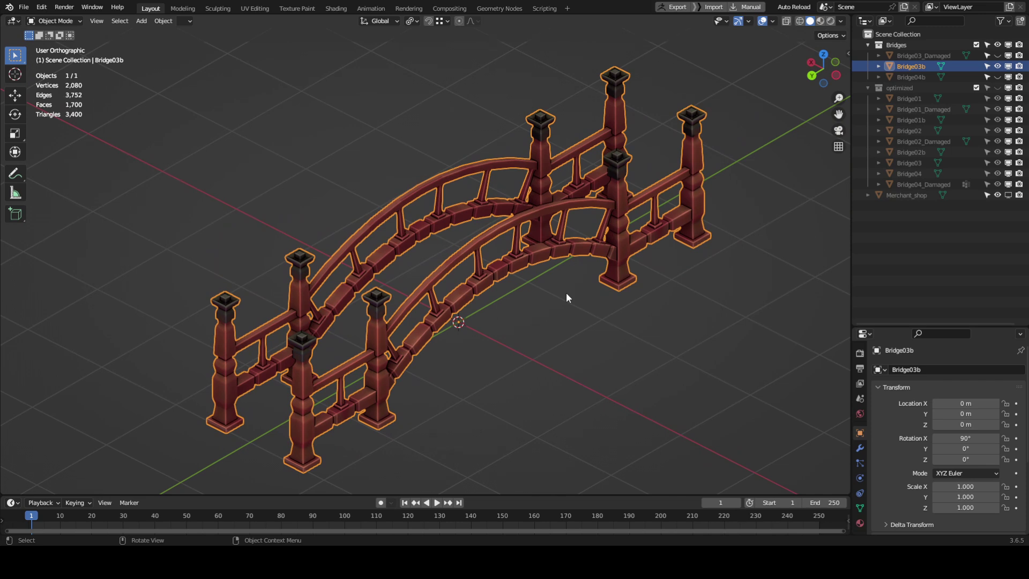
middle_click_drag(566, 291, 576, 288)
left_click_drag(576, 288, 562, 278, "alt")
key("Tab")
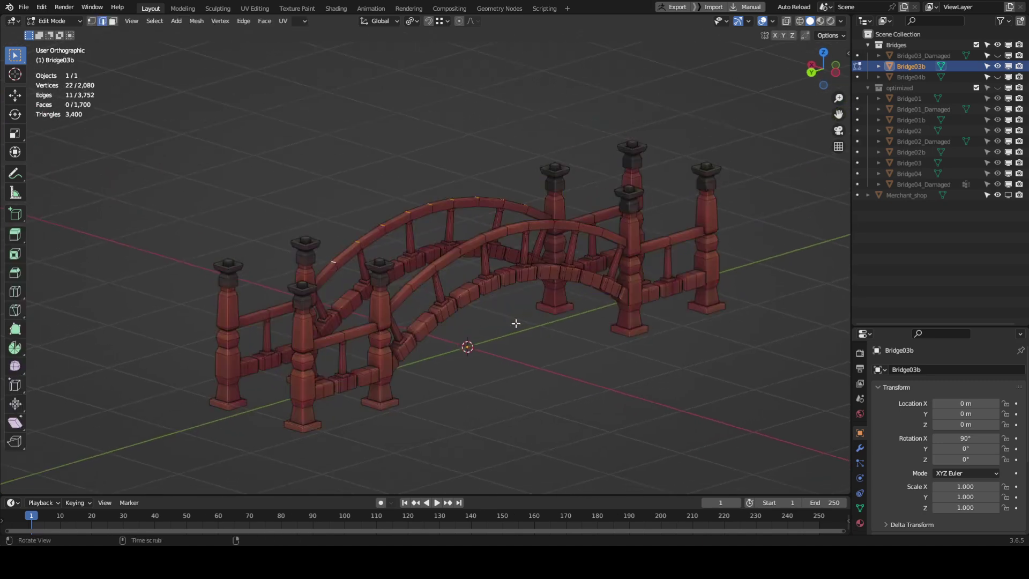
left_click_drag(514, 326, 532, 291, "alt")
scroll(520, 341, "up", 2)
mouse_move(532, 291)
middle_mouse_down()
mouse_move(459, 290)
mouse_move(512, 289)
mouse_move(597, 234)
mouse_move(556, 243)
mouse_move(528, 287)
mouse_move(506, 296)
mouse_move(542, 292)
mouse_move(515, 290)
middle_mouse_up()
scroll(544, 289, "down", 1)
key("Tab")
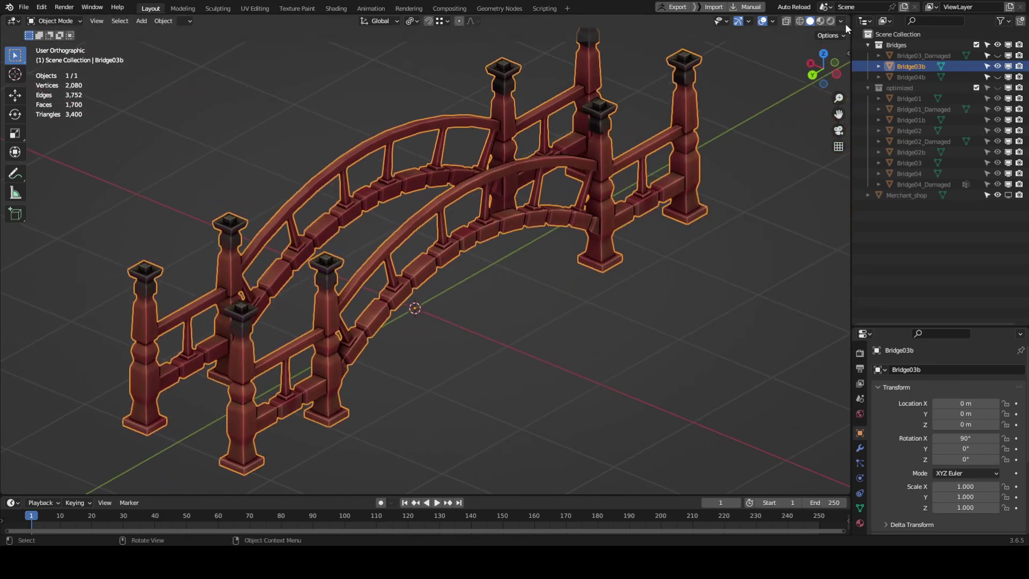
Duplicate Bridge03b and move the copy about 3.42 m along the X axis.
left_click(840, 21)
mouse_move(475, 220)
middle_mouse_down()
mouse_move(611, 231)
mouse_move(593, 140)
mouse_move(563, 236)
mouse_move(576, 252)
middle_mouse_up()
scroll(577, 252, "down", 2)
key("shift+d")
key("x")
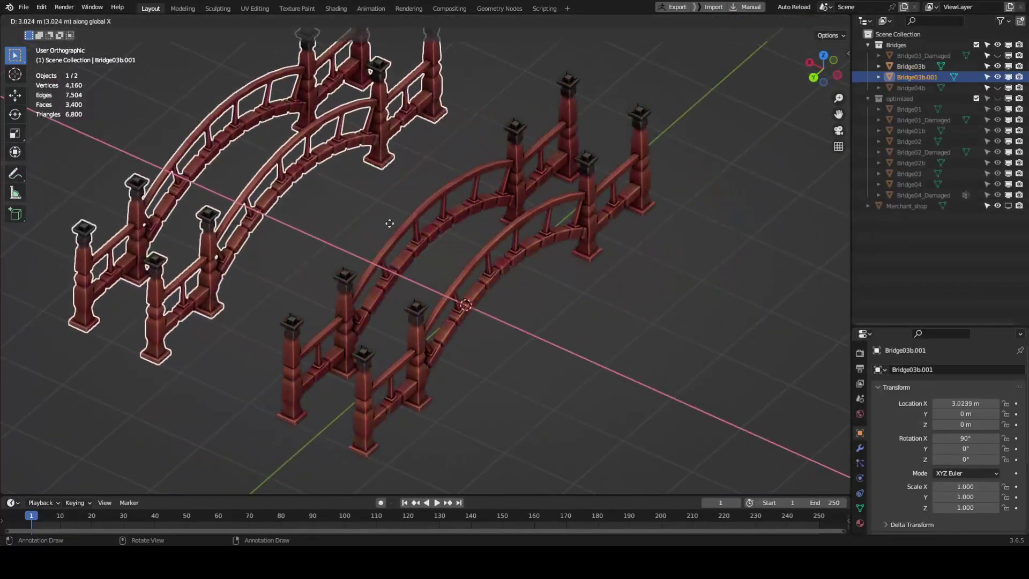
left_click(369, 217)
scroll(390, 217, "up", 2)
scroll(418, 225, "up", 2)
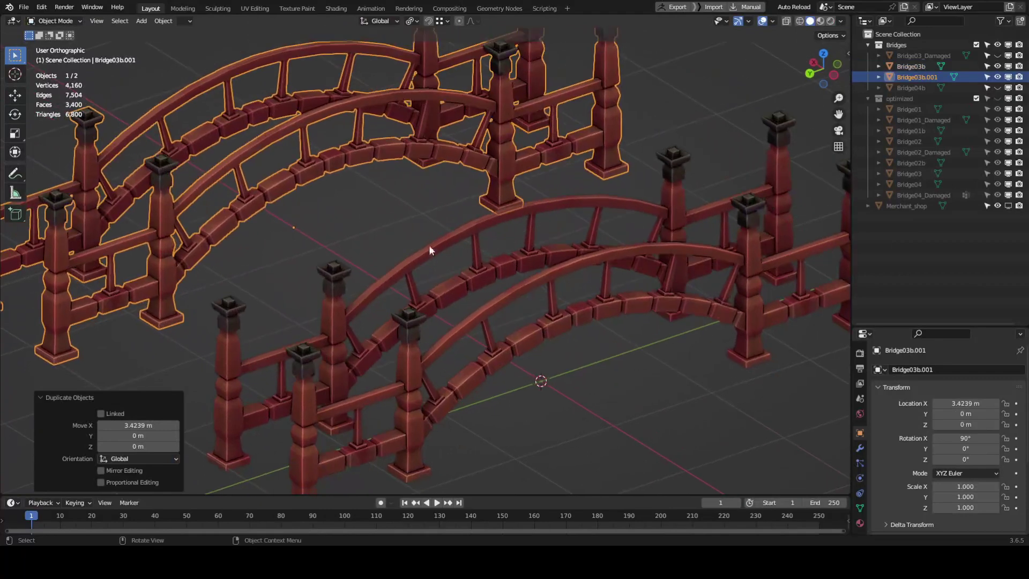
Select the original Bridge03b and open its mesh in Edit Mode.
left_click(431, 251)
middle_click_drag(439, 248, 438, 208)
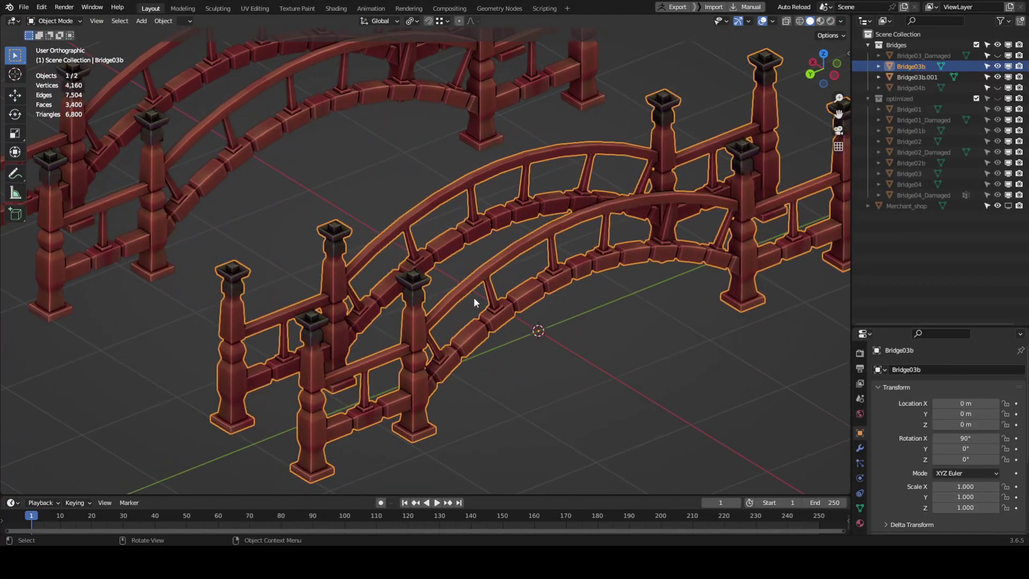
middle_click_drag(474, 298, 585, 271, "shift")
key("Tab")
Try dissolving the middle edge loop of a single lower-beam block on the near railing.
scroll(526, 230, "up", 2)
scroll(568, 262, "down", 1)
scroll(497, 281, "up", 4)
double_click(615, 262)
middle_click_drag(693, 241, 585, 267, "shift")
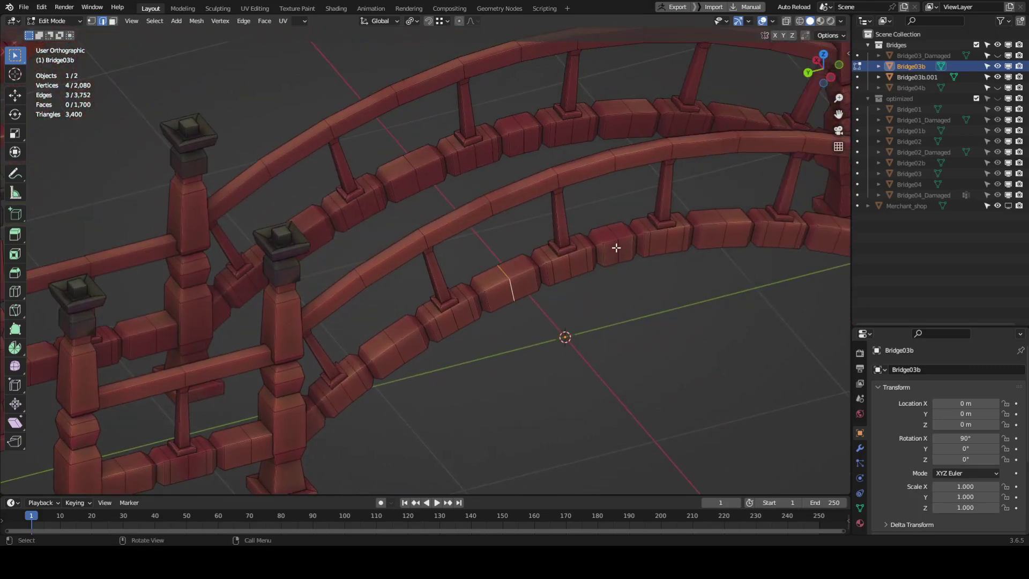
middle_click_drag(493, 303, 545, 257, "shift")
double_click(448, 311)
middle_click_drag(455, 302, 507, 249, "shift")
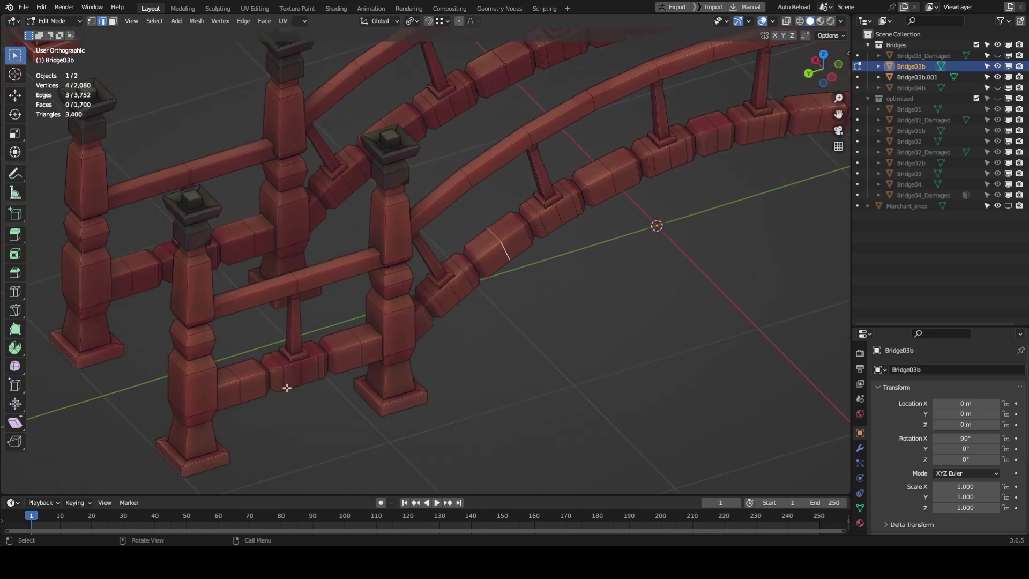
right_click(379, 373)
left_click(375, 374)
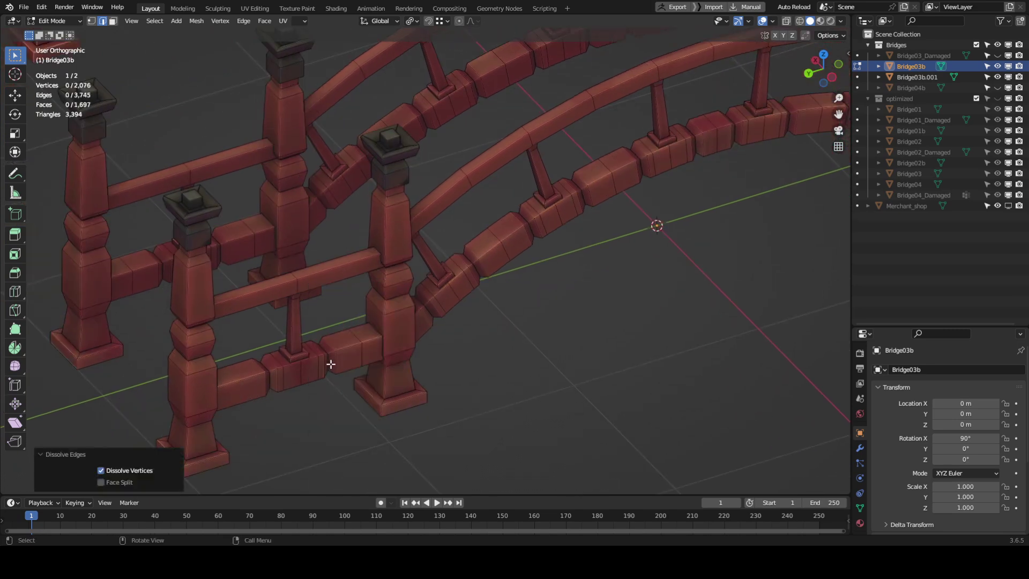
right_click(357, 353)
left_click(431, 355)
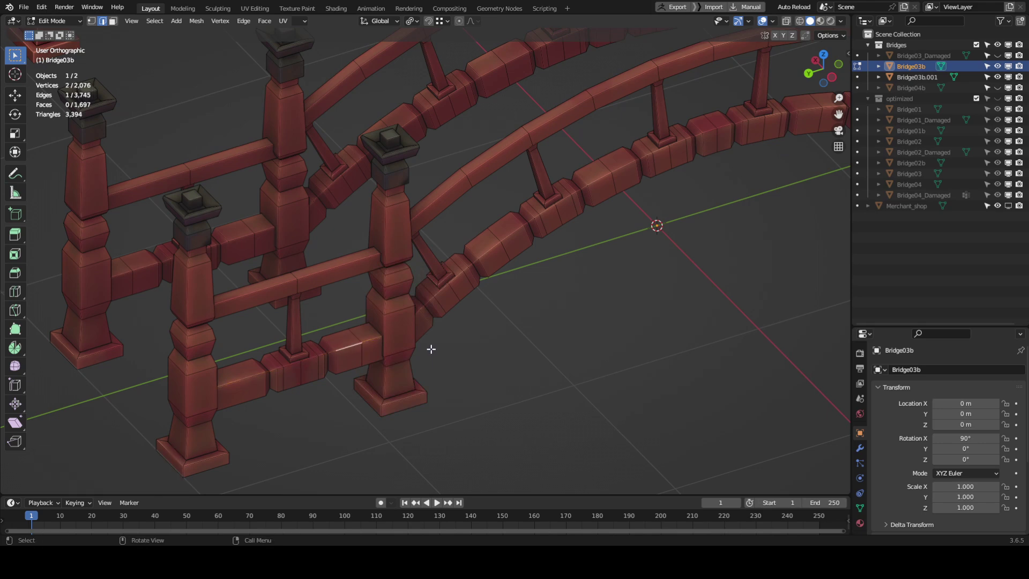
Select the entire bridge mesh and show its UVs in the UV Editing workspace with UV sync selection enabled.
key("a")
middle_click_drag(431, 344, 413, 248)
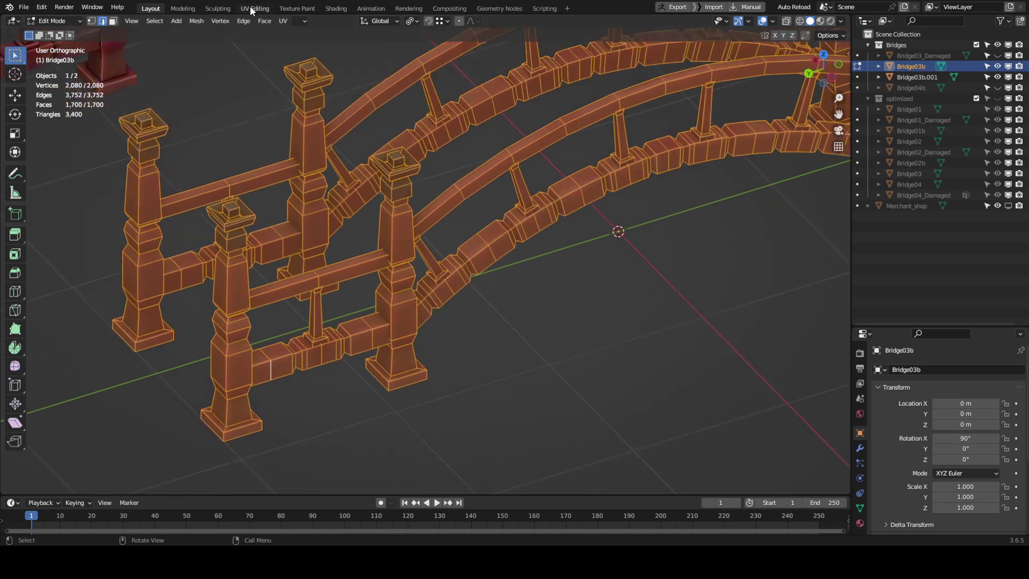
left_click(254, 9)
scroll(134, 241, "down", 2)
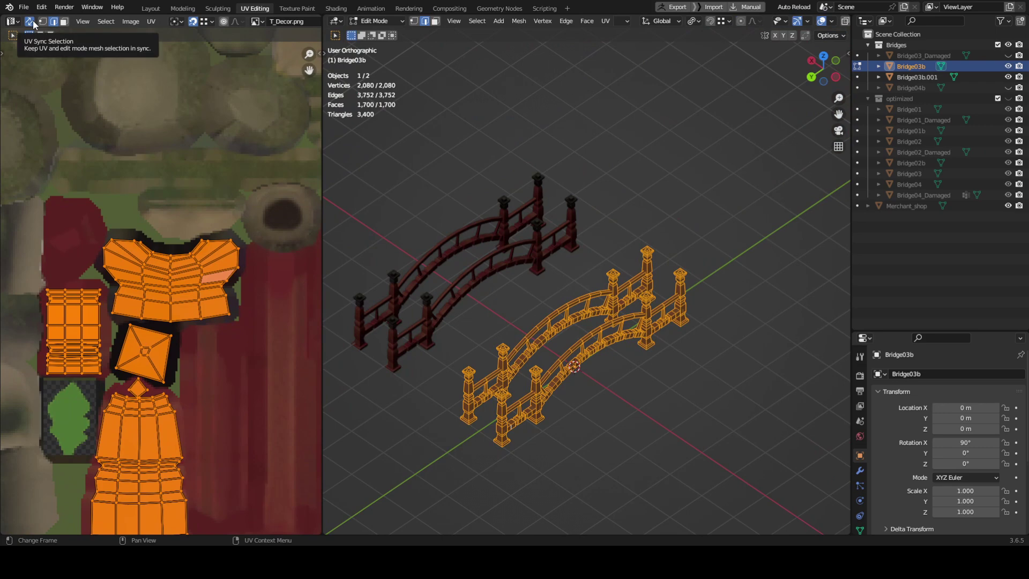
scroll(723, 140, "up", 10)
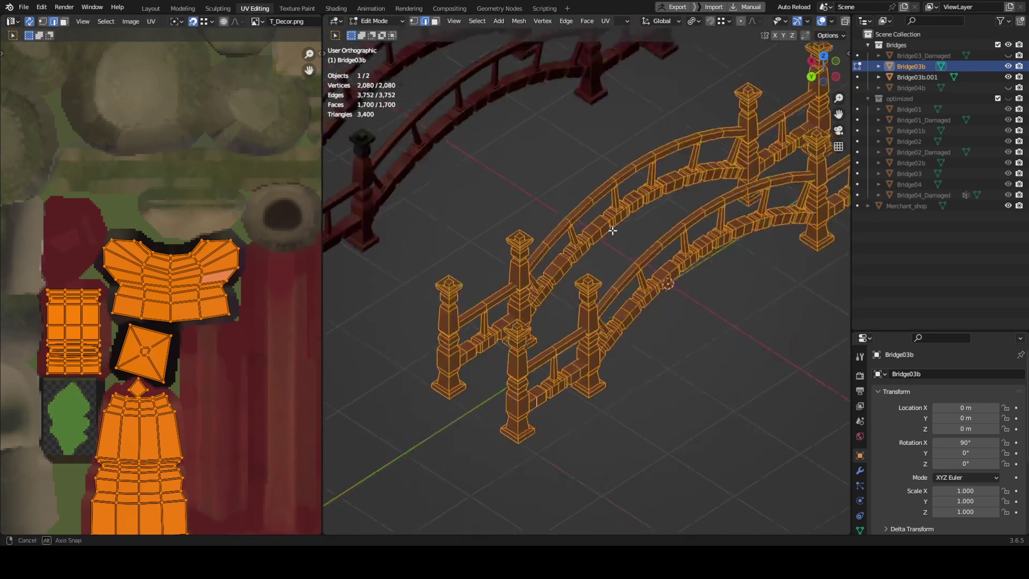
Choose a different studio light for the textured solid viewport shading.
scroll(827, 26, "right", 4)
left_click(840, 23)
left_click(840, 95)
left_click(805, 135)
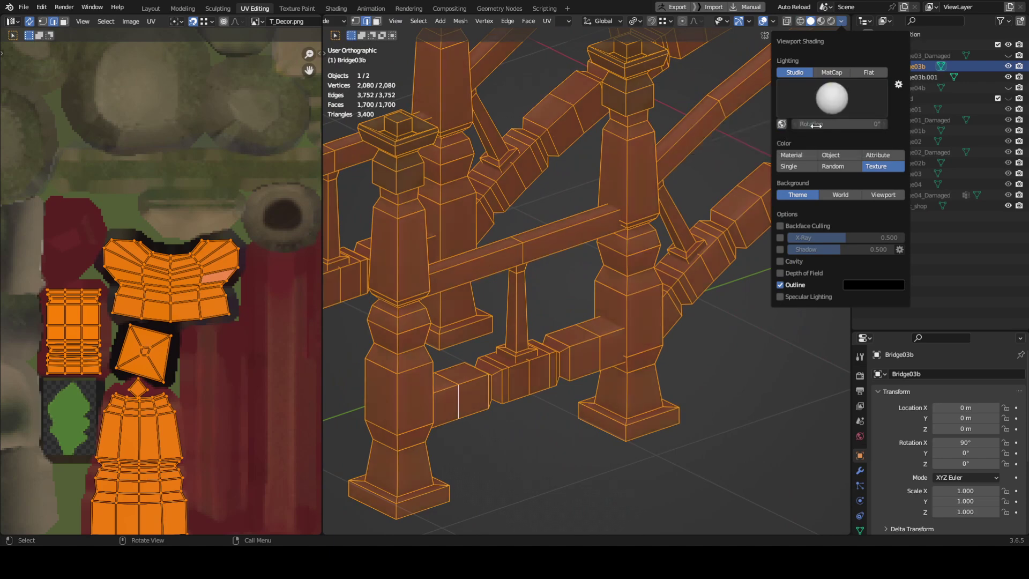
Select the horizontal edge row across the middle of the beam-block UV island and dissolve those edges on all blocks.
middle_click_drag(482, 330, 518, 284, "shift")
left_click(497, 333, "alt")
scroll(205, 321, "up", 3)
middle_click_drag(205, 322, 154, 304)
left_click_drag(96, 319, 205, 330)
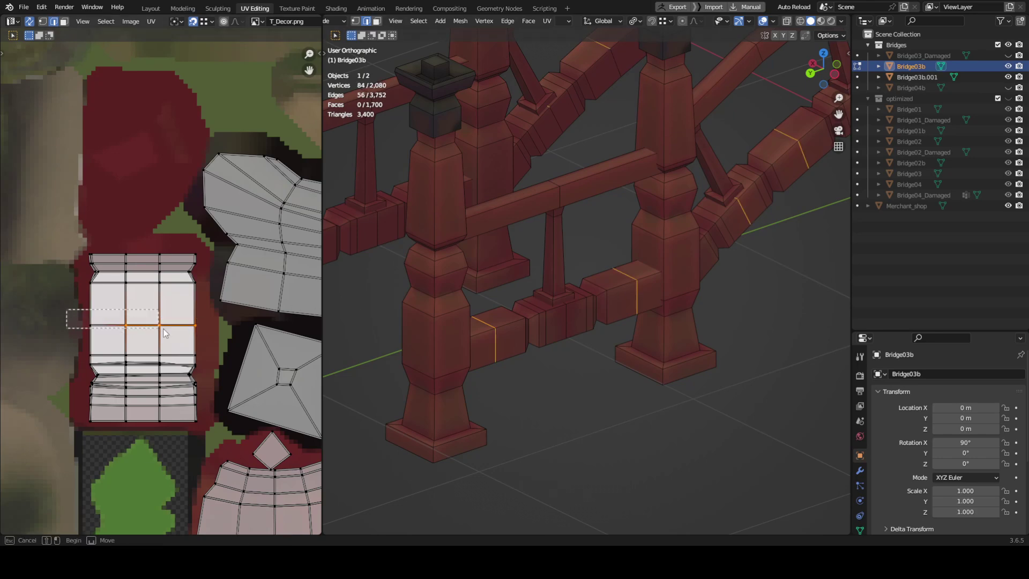
middle_click_drag(450, 316, 675, 255)
key("x")
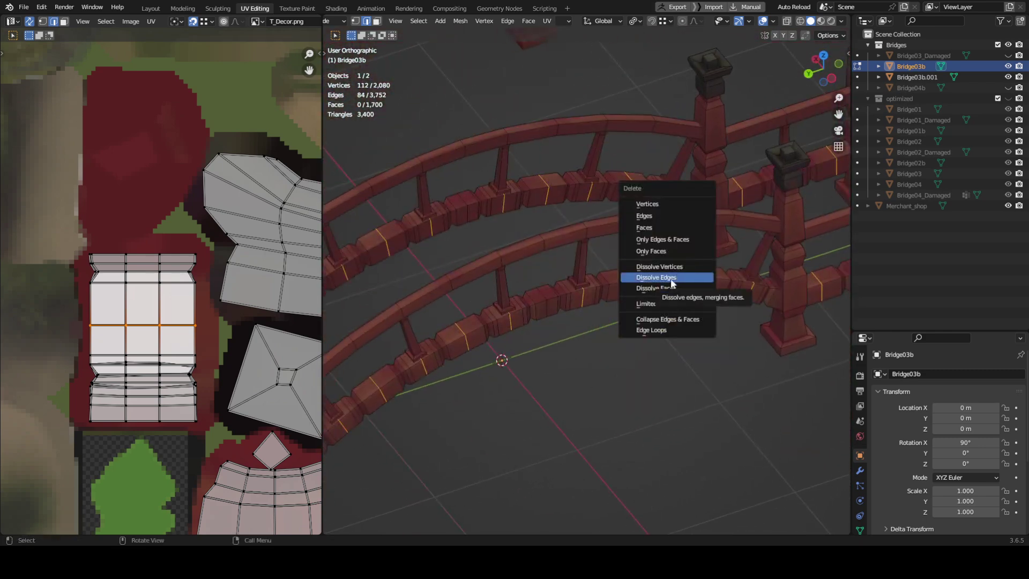
left_click(672, 283)
Select the redundant edge loops on the lower-beam blocks beneath the slanted balusters of both railings and dissolve them.
middle_click_drag(535, 324, 589, 279)
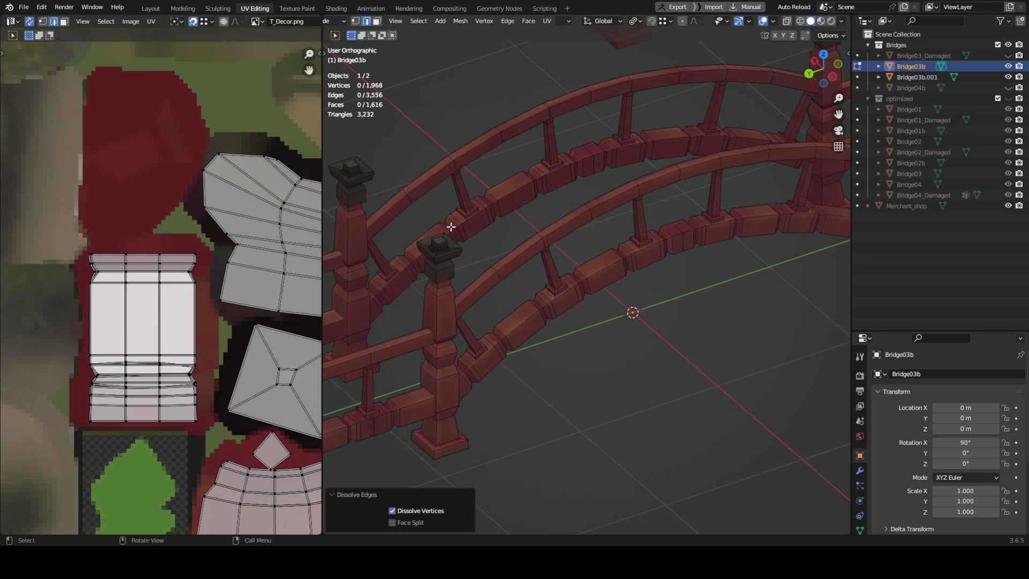
mouse_move(655, 289)
middle_mouse_down()
mouse_move(632, 303)
mouse_move(651, 285)
mouse_move(636, 289)
middle_mouse_up()
scroll(548, 322, "up", 2)
middle_click_drag(548, 321, 541, 297, "shift")
scroll(550, 319, "up", 2)
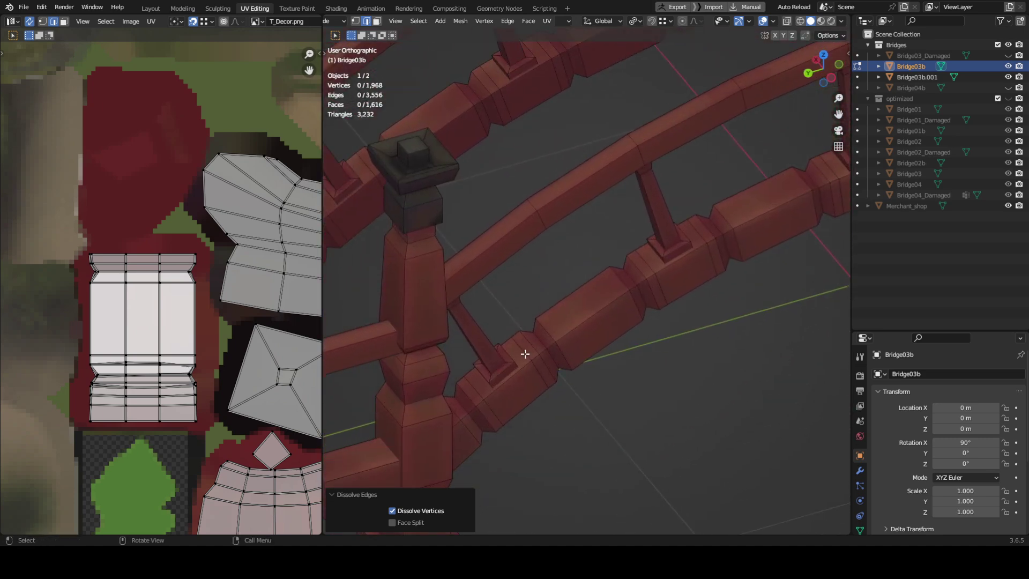
left_click(525, 354)
scroll(515, 314, "down", 1)
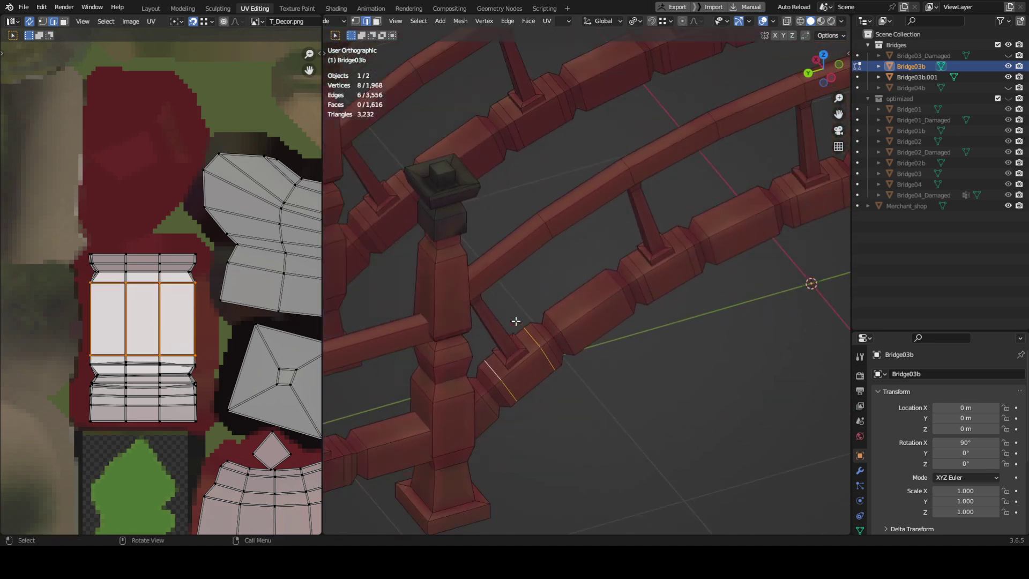
middle_click_drag(405, 246, 624, 254, "shift")
middle_click_drag(430, 305, 519, 307, "shift")
left_click(439, 309, "shift")
left_click(594, 351, "shift")
left_click(448, 316, "shift")
left_click(522, 251, "shift")
middle_click_drag(564, 260, 584, 305)
key("x")
left_click(583, 305)
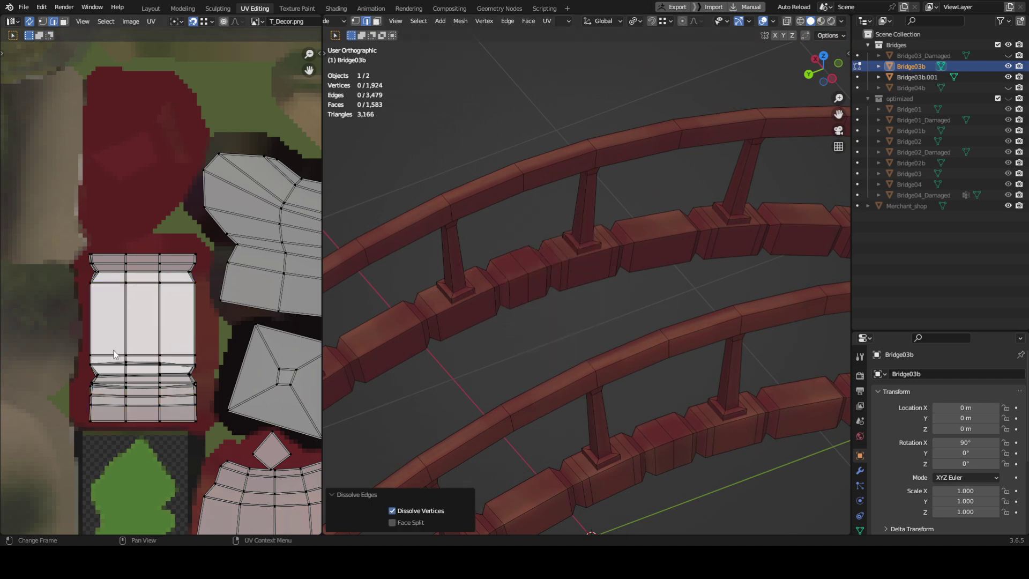
Select the horizontal edge row at the lower end of the beam-block island's large faces and dissolve those edges.
left_click(114, 355, "alt")
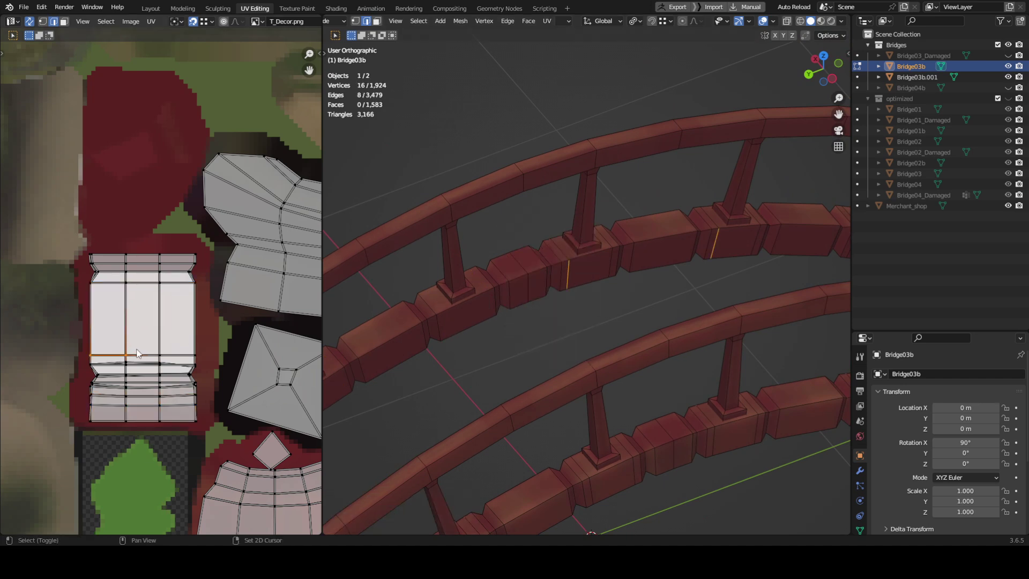
middle_click_drag(509, 284, 632, 317)
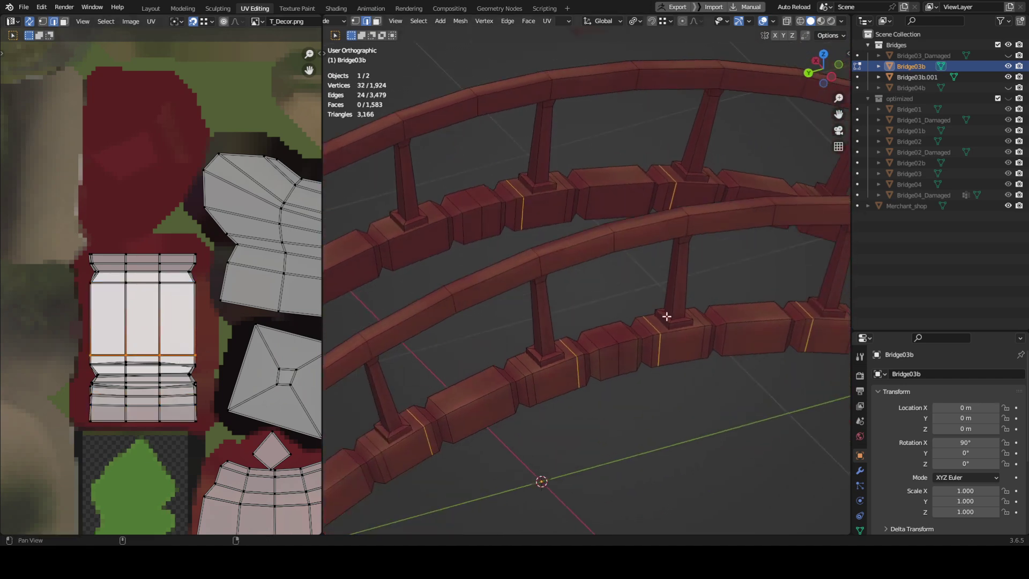
key("x")
left_click(593, 314)
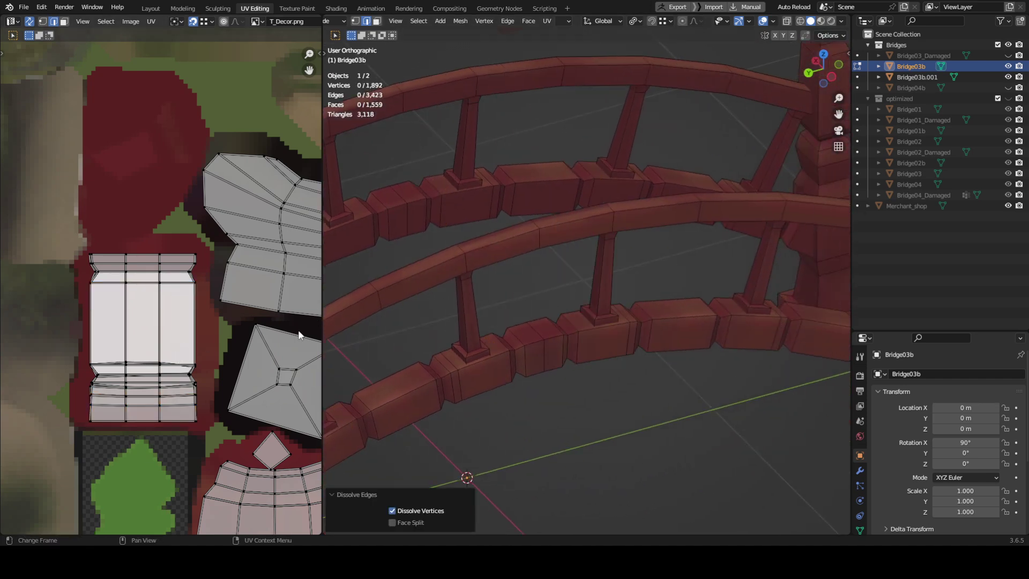
Select the remaining redundant edge loops on the lower-beam blocks from the arch's crest to its far end, on both railings, and dissolve them.
left_click(545, 353, "alt")
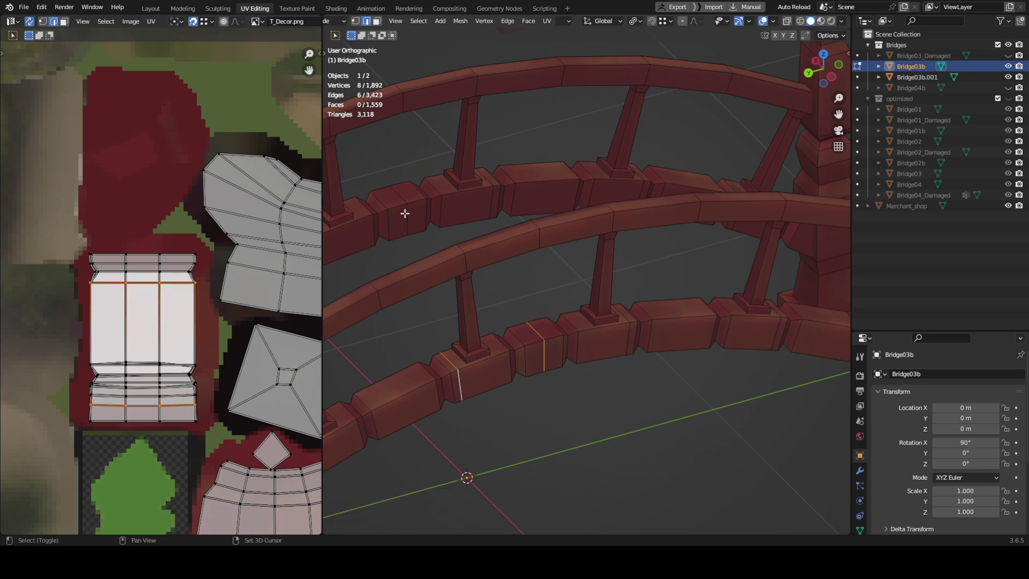
left_click(405, 213, "alt+shift")
middle_click_drag(404, 214, 508, 207)
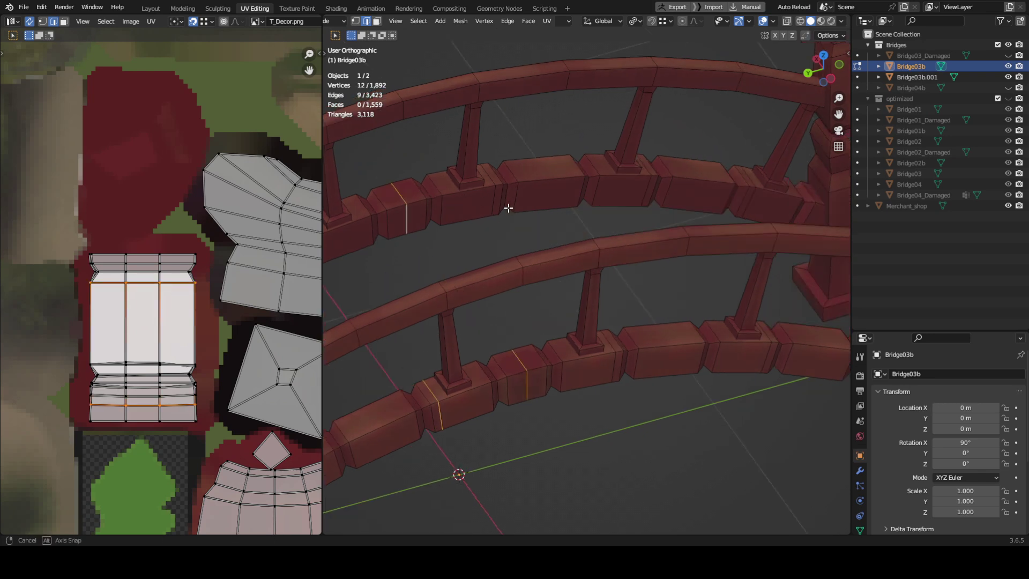
middle_click_drag(580, 199, 534, 284)
left_click(504, 188, "alt+shift")
middle_click_drag(610, 345, 540, 374)
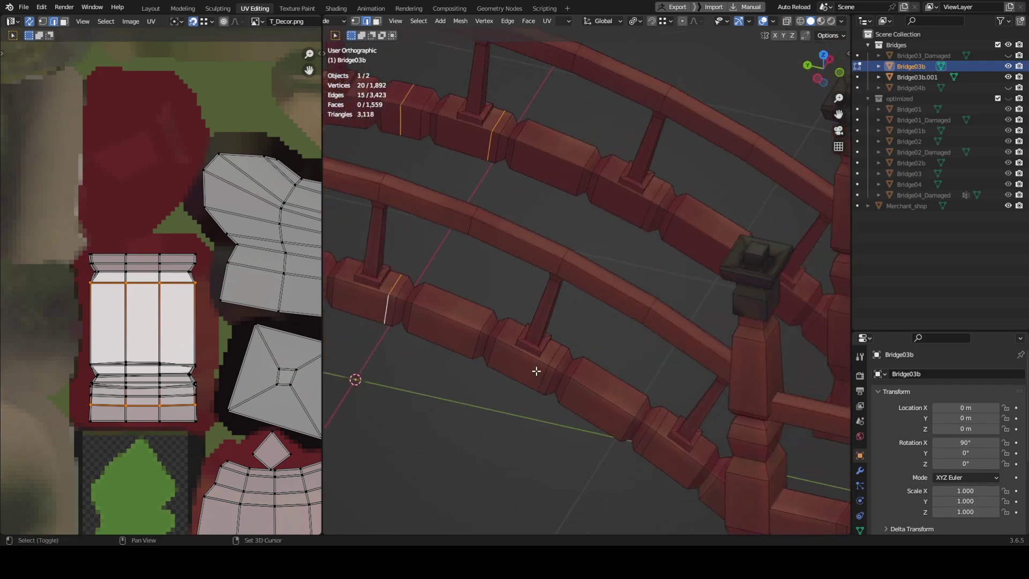
left_click(646, 212, "shift")
middle_click_drag(646, 212, 683, 324)
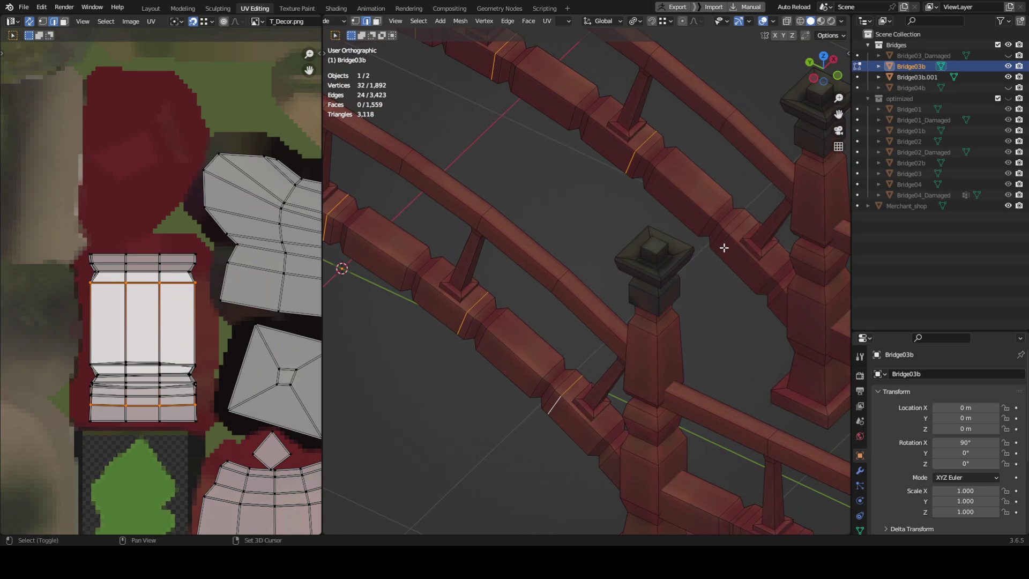
middle_click_drag(723, 247, 599, 297)
scroll(127, 306, "down", 4)
scroll(144, 316, "up", 2)
scroll(143, 310, "down", 1)
middle_click_drag(619, 387, 594, 385, "shift")
key("x")
left_click(619, 341)
Dissolve the extra edge loops on the baluster-bearing blocks of both straight railing sections at the bridge end.
left_click(598, 402, "alt")
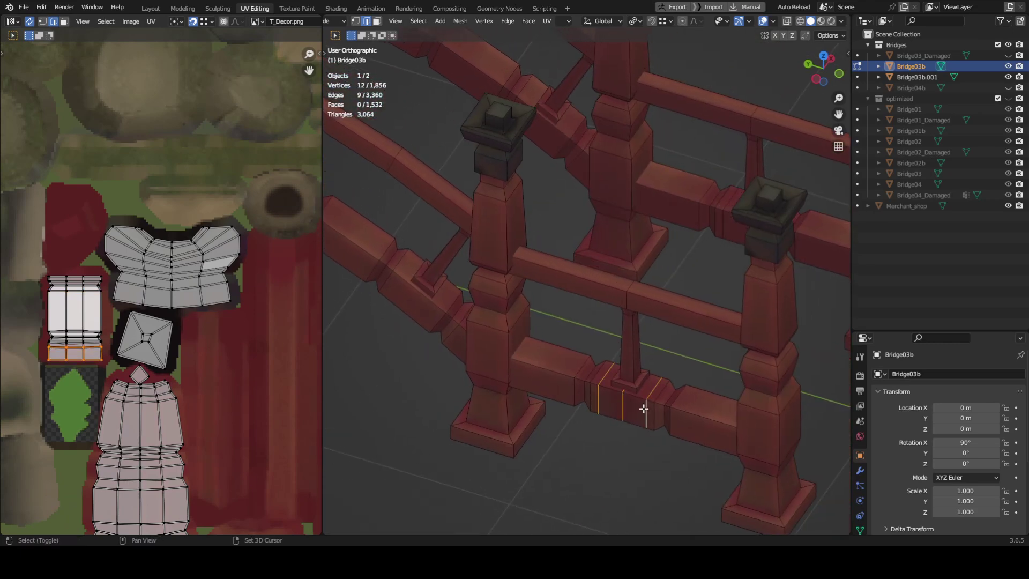
middle_click_drag(715, 245, 675, 278, "shift")
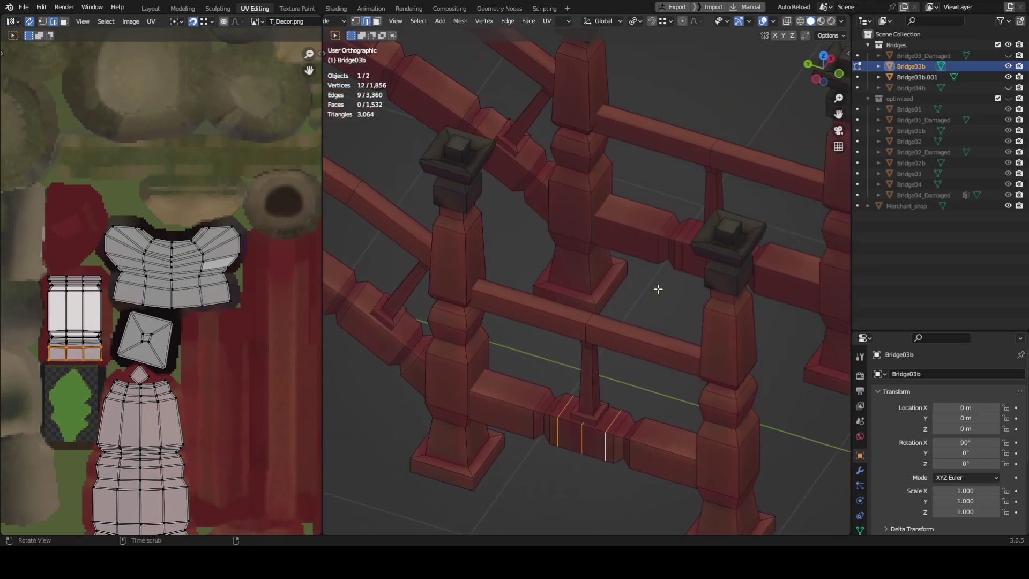
double_click(685, 259, "shift")
left_click_drag(685, 259, 668, 293, "alt")
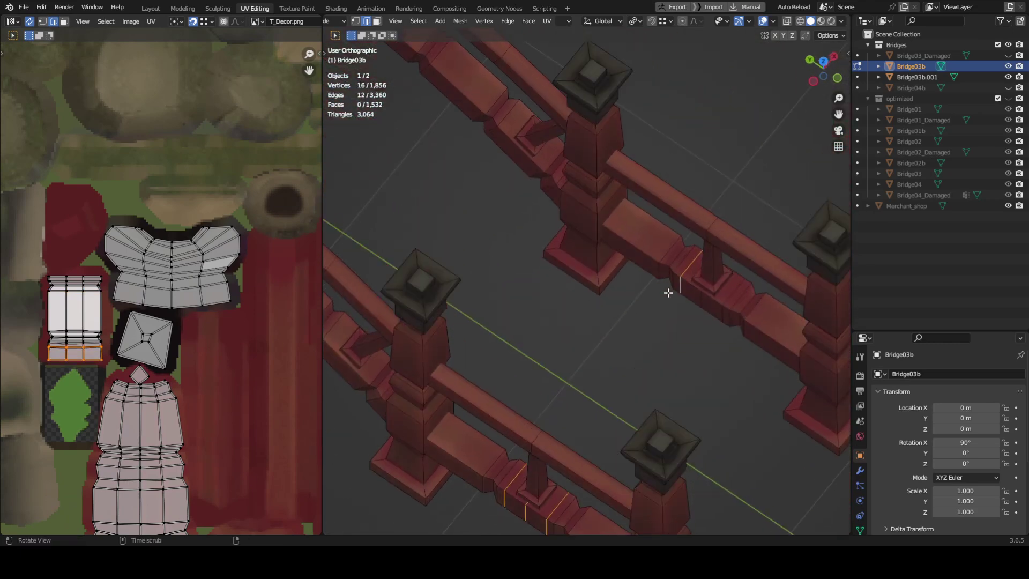
key("x")
left_click(728, 313)
Inspect the bridge end and a post cap's rim faces up close, then the whole end section in Object Mode.
middle_click_drag(707, 399, 681, 356)
middle_click_drag(680, 356, 469, 332, "shift")
scroll(581, 315, "down", 3)
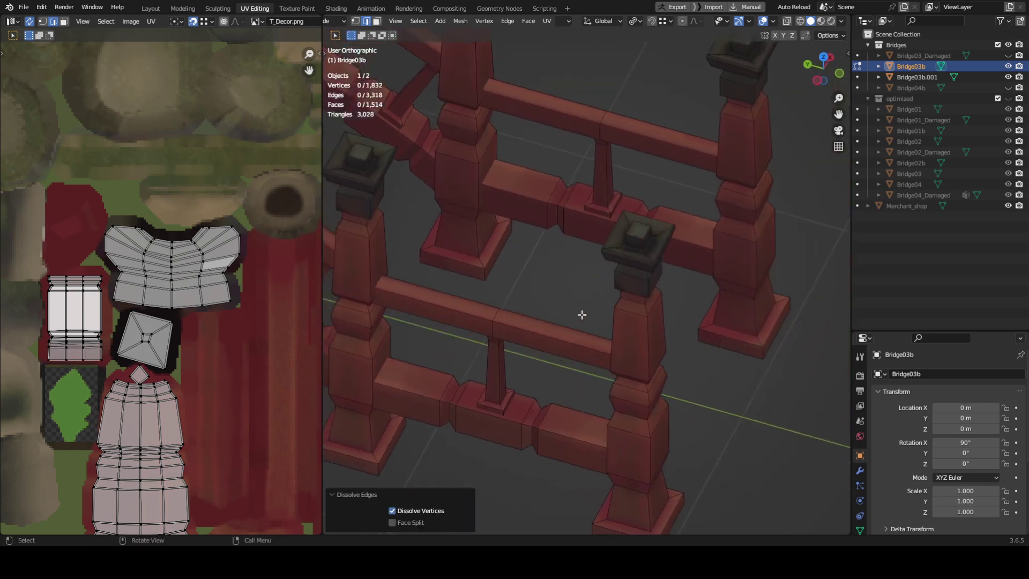
scroll(469, 332, "up", 6)
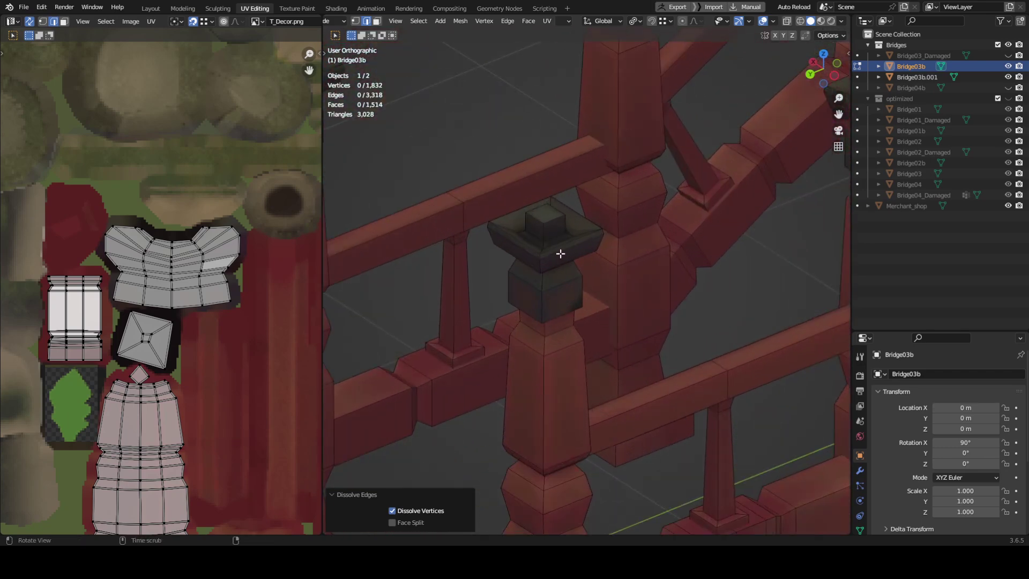
left_click(596, 354, "alt")
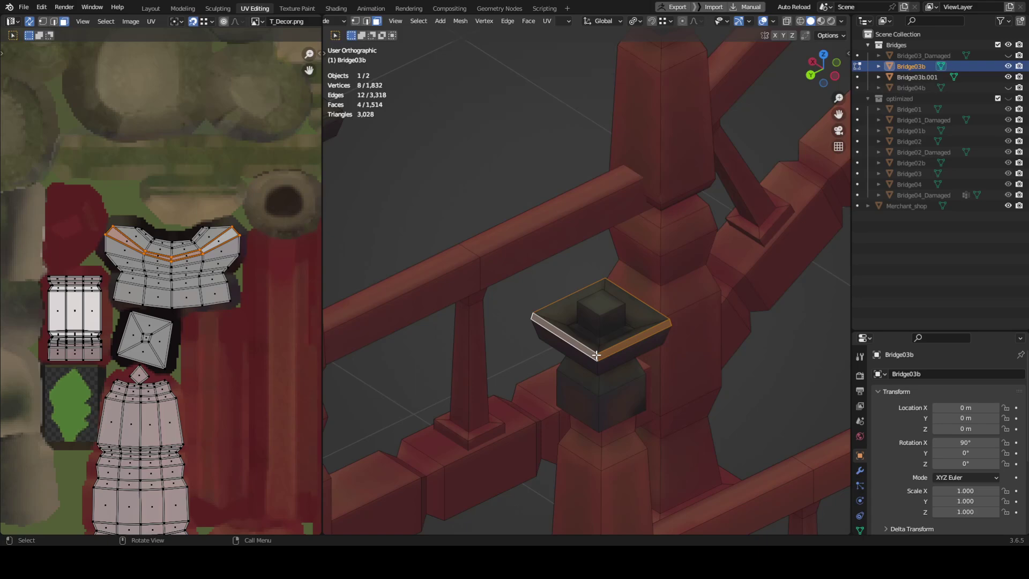
middle_click_drag(594, 354, 592, 364)
key("KP_Decimal")
scroll(570, 336, "down", 6)
middle_click_drag(600, 322, 614, 318)
scroll(614, 318, "down", 3)
key("Tab")
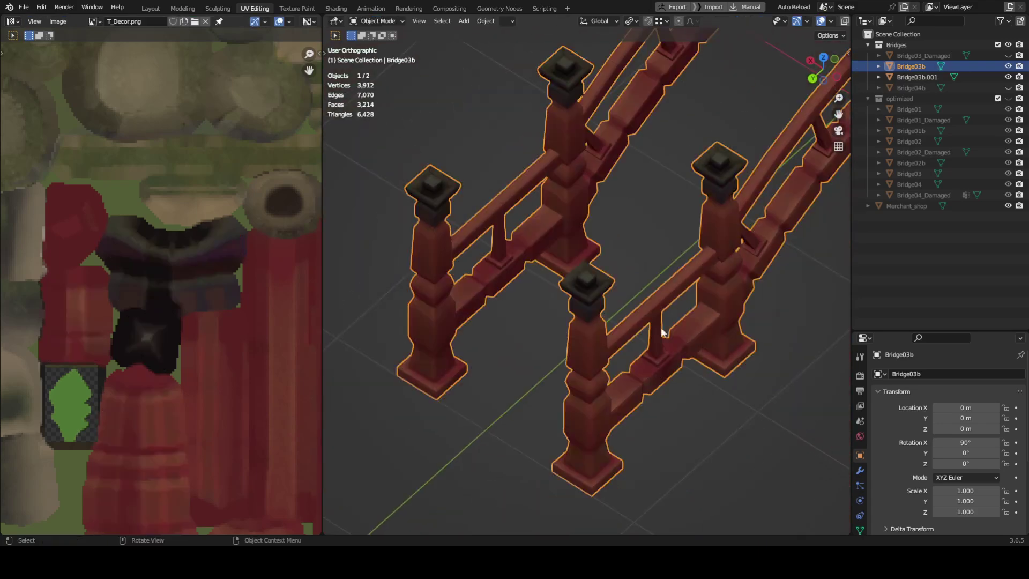
middle_click_drag(702, 342, 512, 314, "shift")
scroll(606, 359, "down", 2)
scroll(618, 339, "up", 1)
scroll(618, 338, "down", 3)
scroll(563, 300, "up", 4)
scroll(564, 300, "up", 3)
Select the short corner edges of the post caps' outer rim and merge them with Collapse.
key("Tab")
scroll(587, 324, "up", 3)
key("2")
scroll(565, 337, "up", 1)
left_click(561, 342)
middle_click_drag(554, 332, 595, 344, "shift")
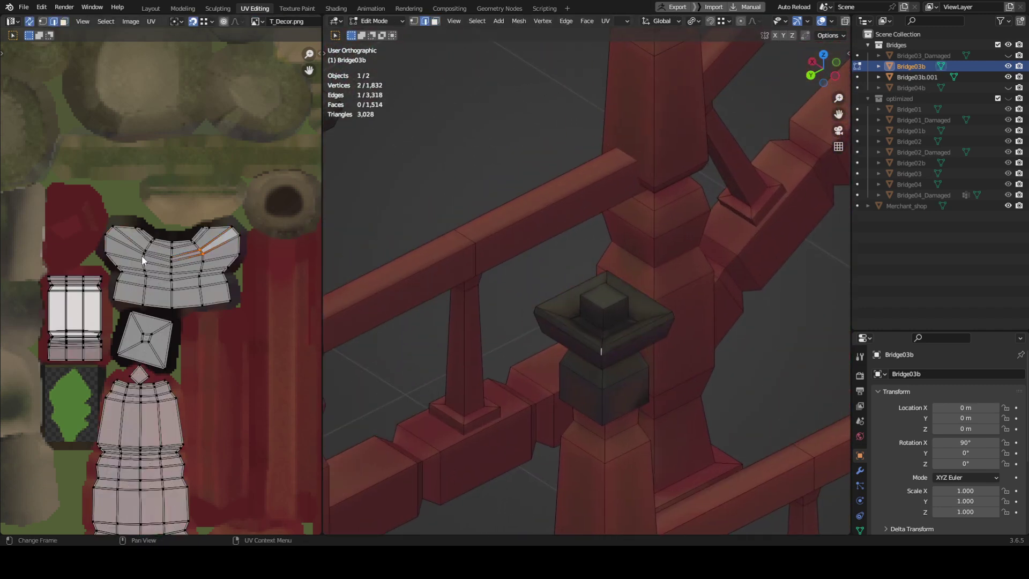
scroll(140, 255, "up", 3)
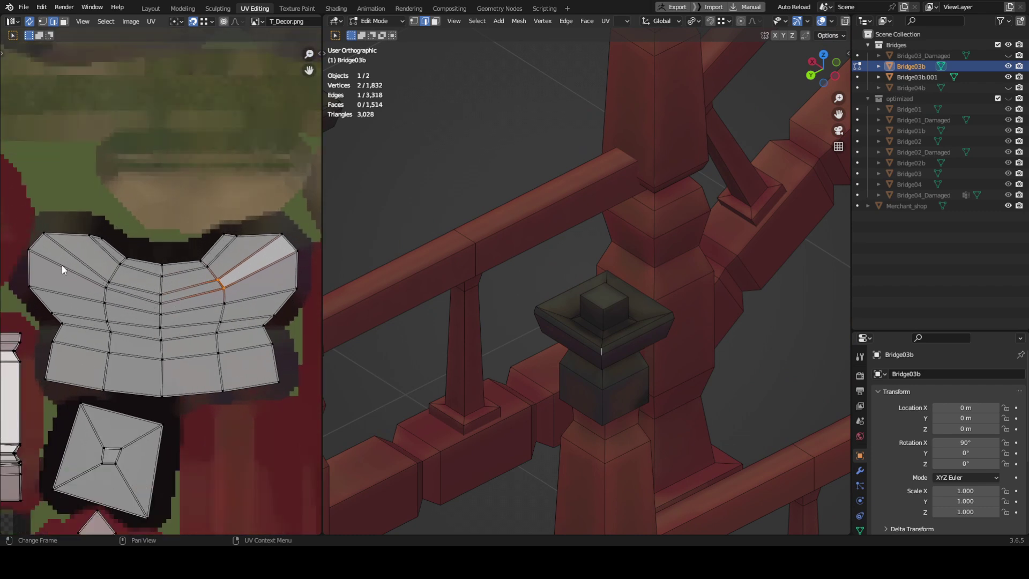
left_click(33, 239, "alt")
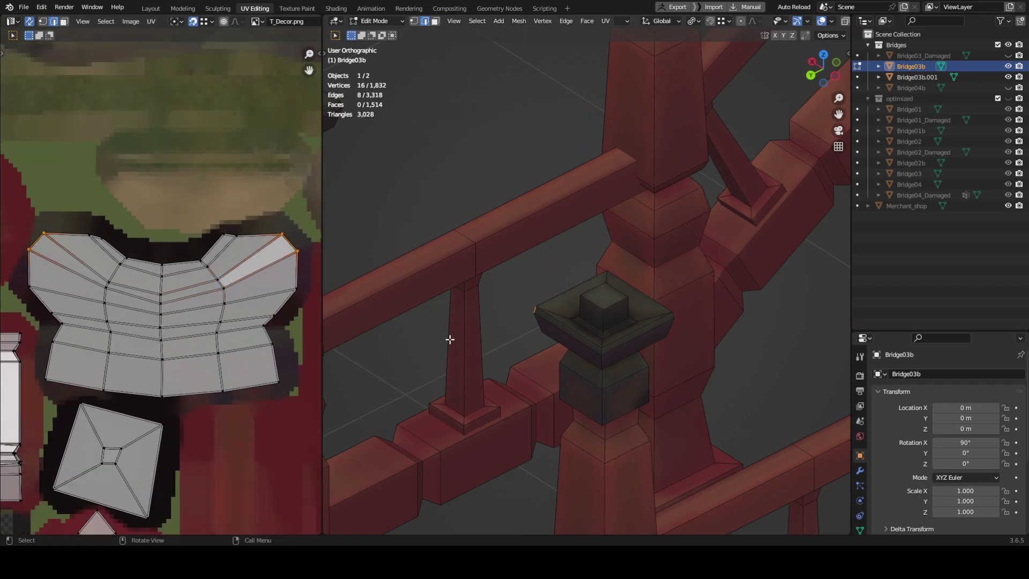
key("m")
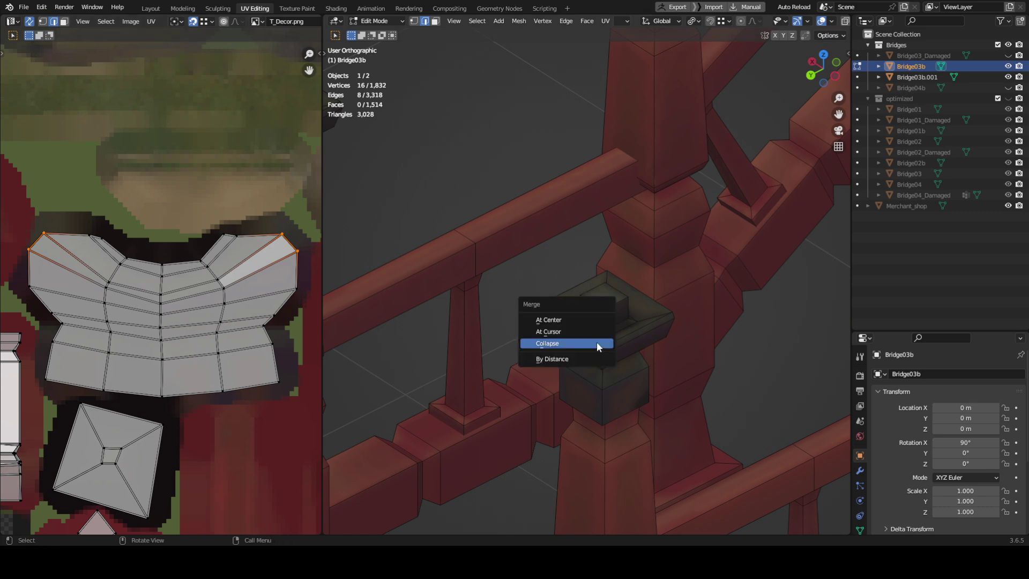
left_click(596, 341)
Collapse the remaining short rim edges between the upper and lower cap faces on all post caps.
left_click_drag(102, 278, 166, 306)
key("m")
left_click(620, 349)
key("m")
left_click(617, 341)
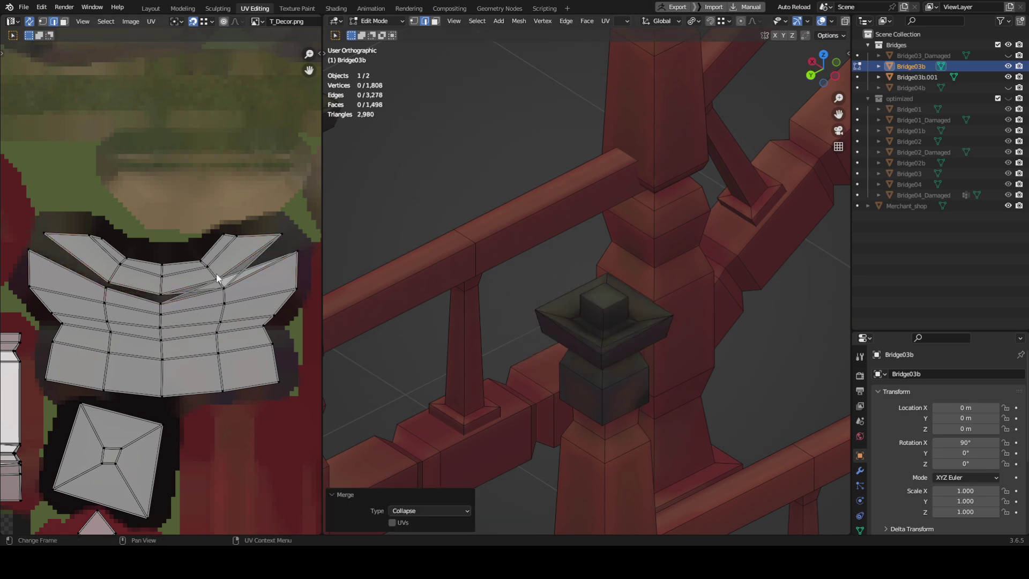
left_click(213, 273, "alt")
key("m")
left_click(711, 328)
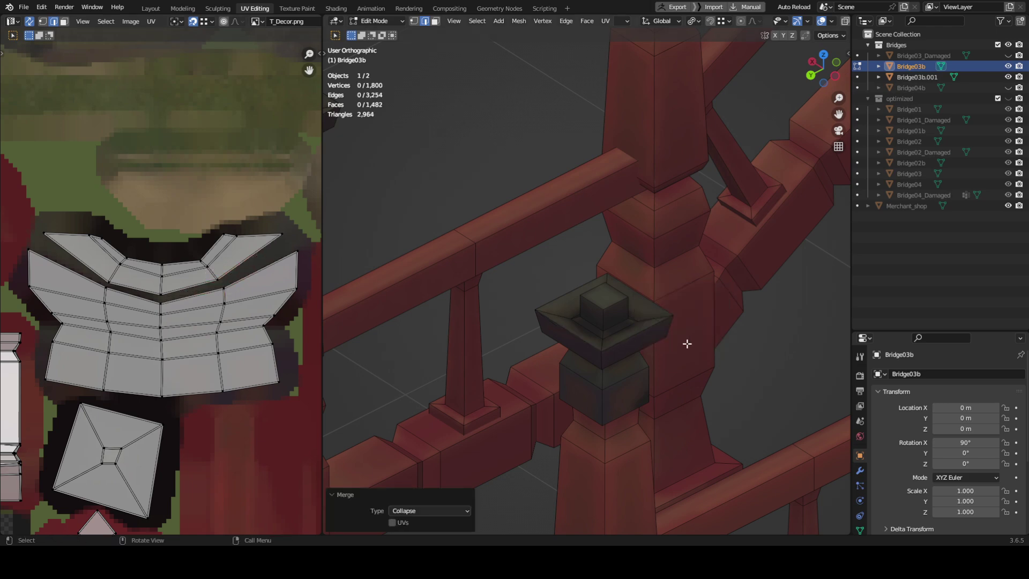
View the bridge in Object Mode from below and enable Backface Culling in the viewport shading.
scroll(687, 344, "down", 5)
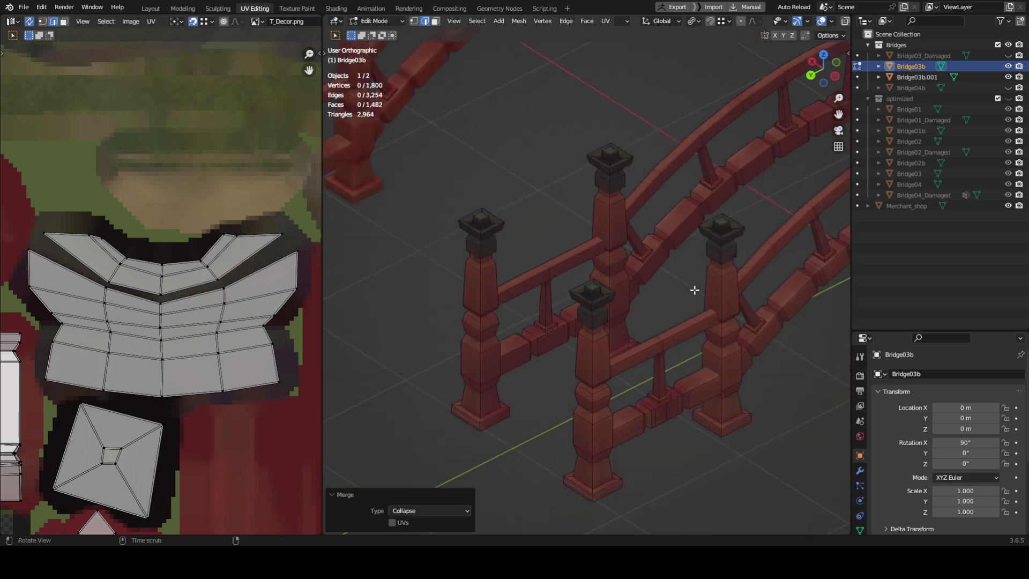
middle_click_drag(693, 290, 643, 335)
middle_click_drag(574, 398, 620, 339, "shift")
scroll(539, 385, "down", 3)
middle_click_drag(409, 461, 644, 244, "shift")
key("Tab")
scroll(632, 257, "up", 1)
left_click(840, 21)
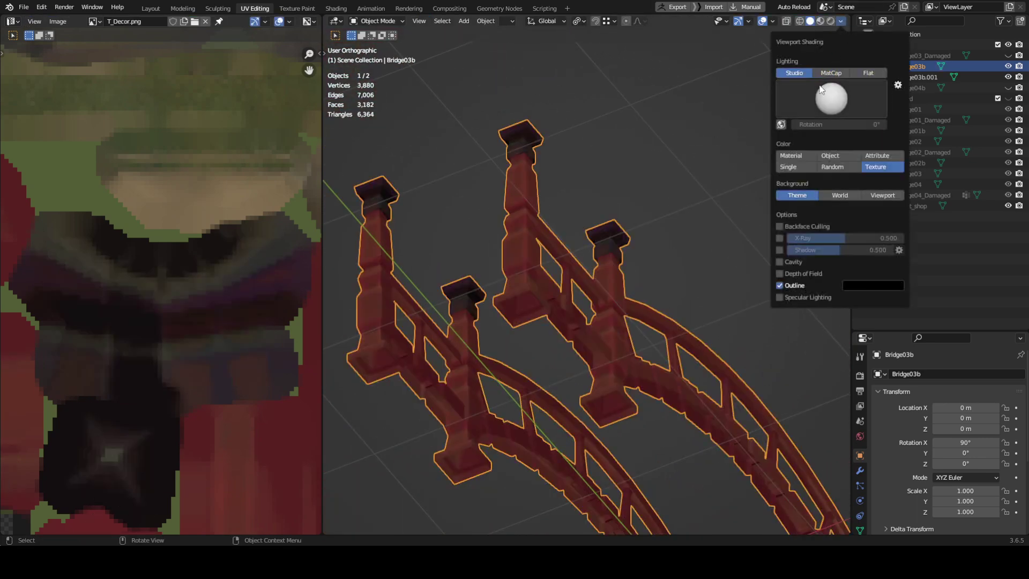
left_click(779, 227)
Inspect the end posts and the undersides of their caps from below in Edit Mode.
middle_click_drag(593, 179, 562, 175)
key("Tab")
scroll(578, 187, "up", 2)
middle_click_drag(725, 317, 731, 286, "shift")
scroll(573, 164, "down", 2)
mouse_move(581, 170)
middle_mouse_down()
mouse_move(569, 166)
mouse_move(594, 182)
mouse_move(584, 178)
middle_mouse_up()
scroll(584, 178, "up", 1)
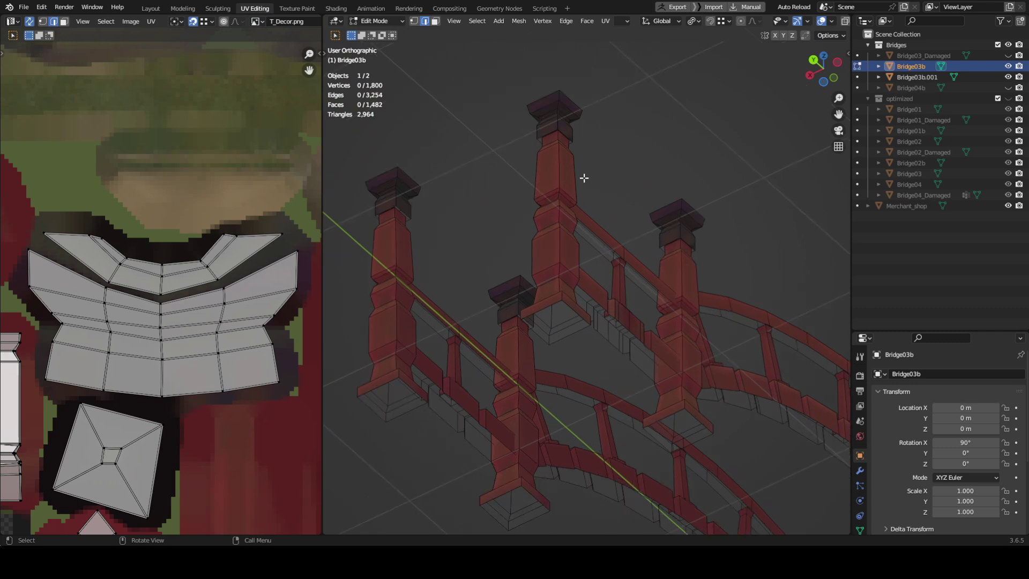
middle_click_drag(553, 183, 601, 126)
Select the two rows of faces beneath the cap rims on all eight posts and delete them.
key("3")
left_click(569, 155, "alt")
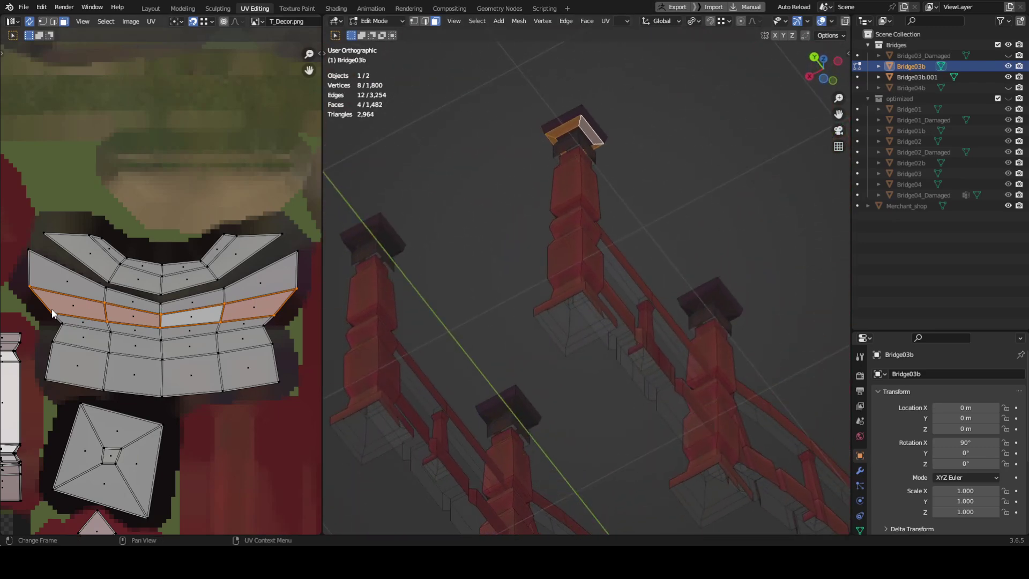
left_click_drag(59, 299, 94, 326)
left_click_drag(124, 312, 147, 334, "shift")
left_click(183, 320, "shift")
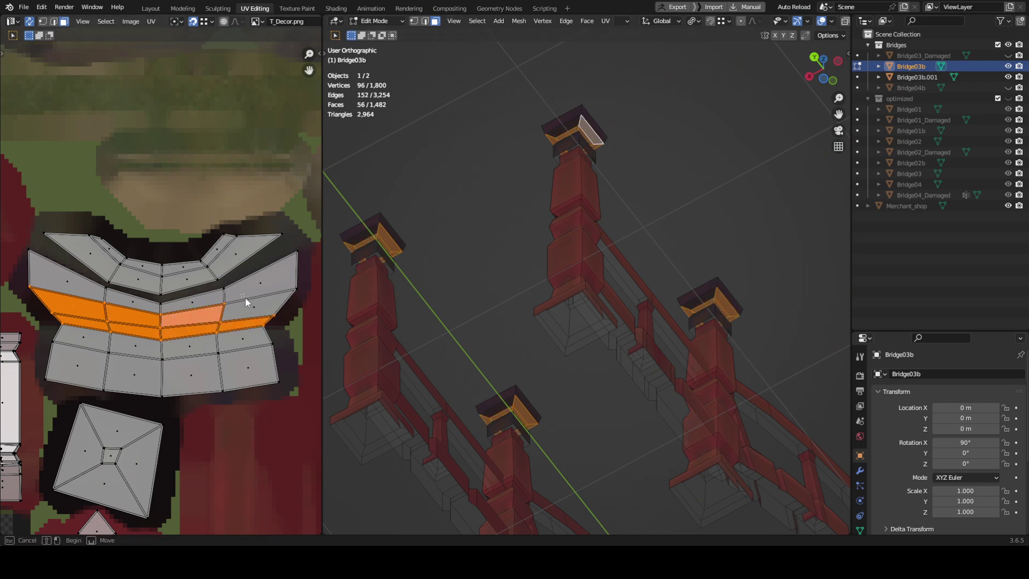
scroll(571, 219, "down", 5)
middle_click_drag(571, 220, 722, 294)
key("alt+z")
scroll(575, 292, "up", 1)
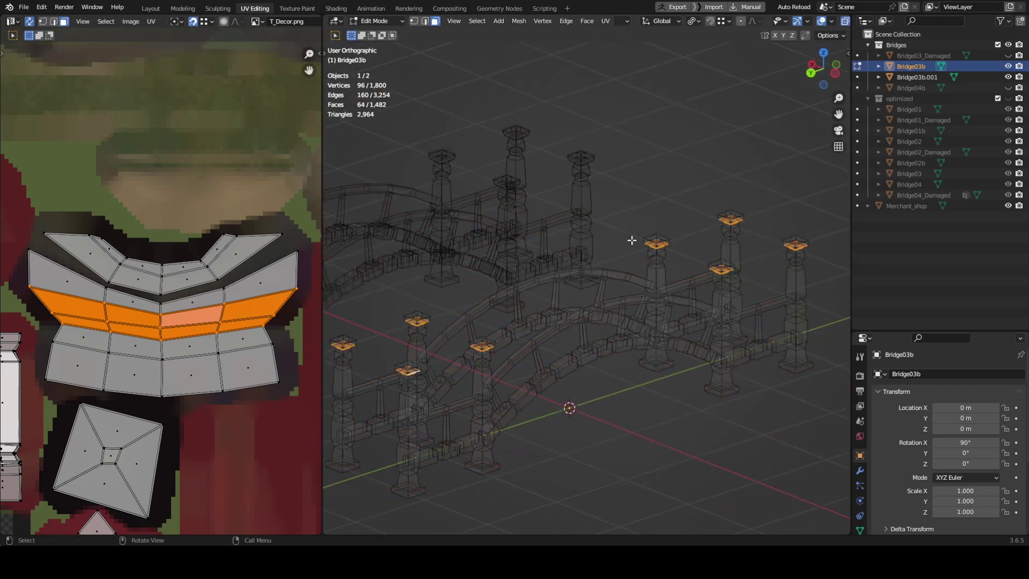
middle_click_drag(538, 305, 550, 303, "shift")
key("z")
left_click(770, 273)
scroll(616, 270, "up", 4)
key("x")
left_click(601, 222)
middle_click_drag(601, 222, 628, 241)
scroll(581, 251, "up", 3)
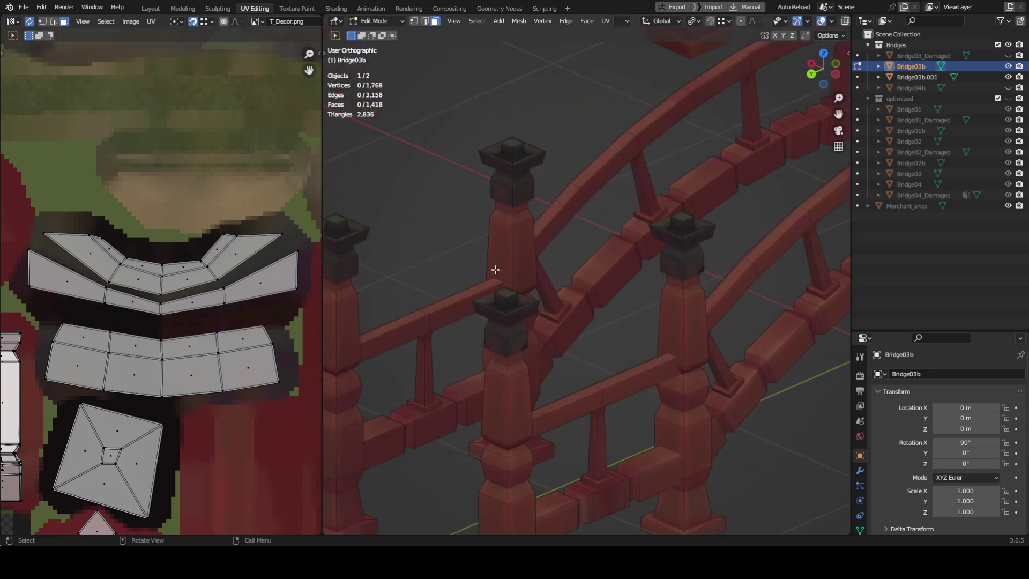
Select the ledge faces between the upper shaft and the lower section on all eight posts and delete them.
key("alt+z")
middle_click_drag(573, 288, 632, 188)
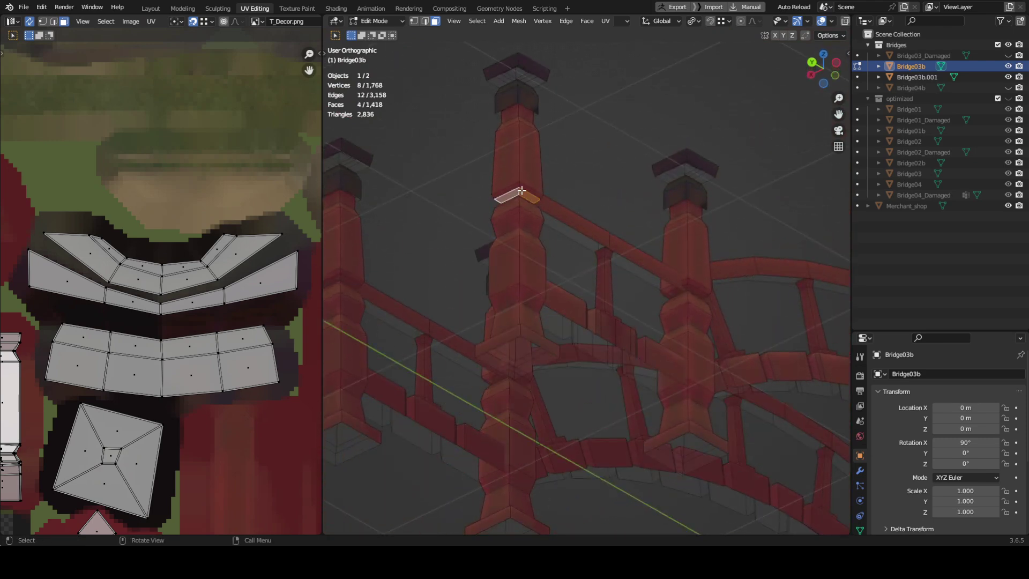
scroll(206, 368, "down", 6)
scroll(175, 414, "up", 5)
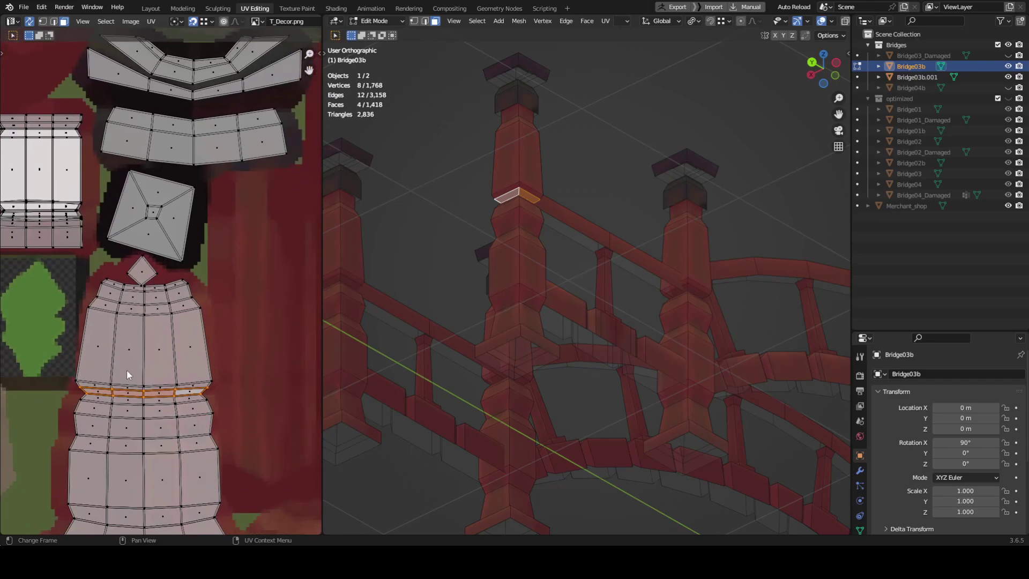
left_click_drag(213, 397, 214, 397)
key("alt+z")
scroll(557, 332, "down", 3)
middle_click_drag(571, 300, 557, 345)
scroll(595, 370, "up", 1)
scroll(519, 347, "down", 4)
scroll(557, 323, "up", 3)
mouse_move(557, 345)
middle_mouse_down("shift")
mouse_move(622, 400)
mouse_move(533, 396)
mouse_move(507, 379)
mouse_move(615, 416)
mouse_move(595, 397)
mouse_move(652, 377)
middle_mouse_up("shift")
scroll(619, 413, "up", 1)
mouse_move(491, 398)
middle_mouse_down("shift")
mouse_move(583, 356)
mouse_move(554, 369)
middle_mouse_up("shift")
scroll(568, 363, "down", 2)
scroll(554, 369, "down", 3)
scroll(637, 310, "up", 5)
key("x")
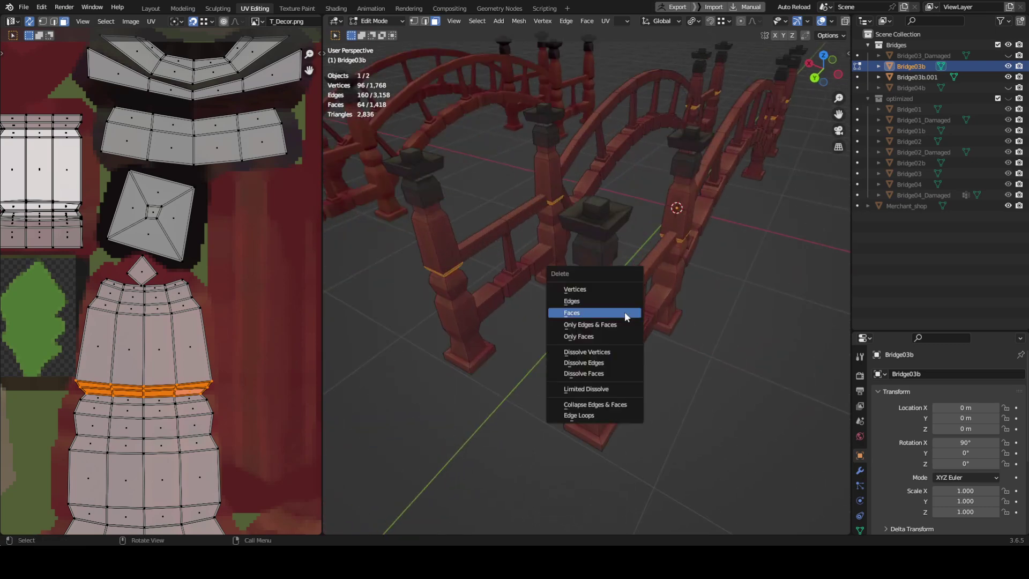
left_click(638, 309)
Inspect the arch's balusters in wireframe and solid shading, framing the hidden top face of one baluster.
middle_click_drag(490, 291, 486, 268)
mouse_move(629, 292)
middle_mouse_down()
mouse_move(601, 242)
mouse_move(602, 306)
mouse_move(587, 300)
mouse_move(595, 287)
mouse_move(629, 290)
mouse_move(602, 277)
mouse_move(587, 353)
mouse_move(589, 300)
mouse_move(576, 352)
mouse_move(621, 355)
middle_mouse_up()
key("alt+z")
middle_click_drag(684, 411, 653, 422)
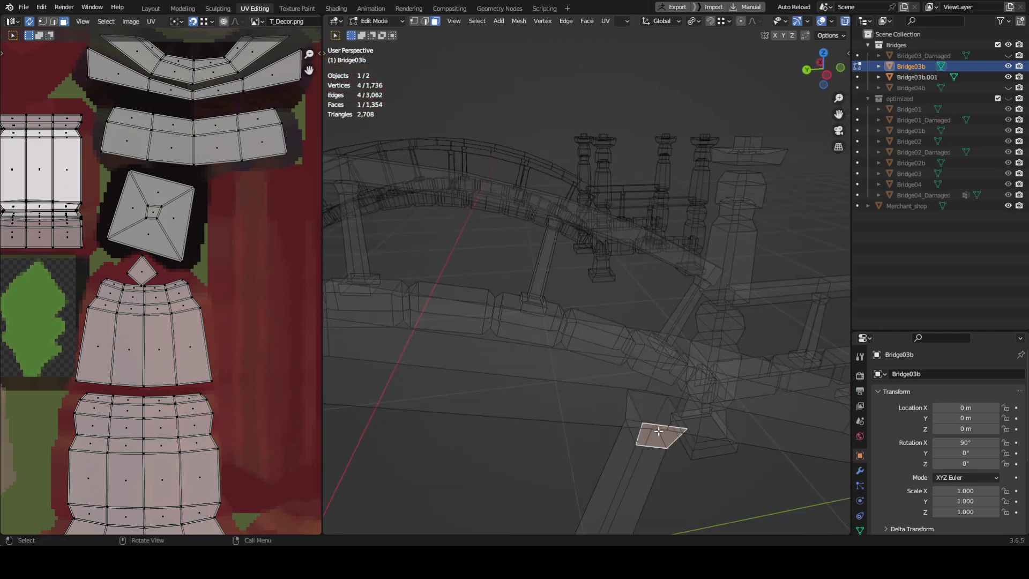
key("KP_Decimal")
scroll(540, 381, "down", 6)
mouse_move(539, 380)
middle_mouse_down()
mouse_move(572, 301)
mouse_move(643, 277)
mouse_move(673, 248)
mouse_move(634, 329)
mouse_move(545, 348)
mouse_move(519, 324)
mouse_move(581, 351)
mouse_move(577, 342)
mouse_move(599, 394)
middle_mouse_up()
key("alt+z")
middle_click_drag(556, 332, 578, 328)
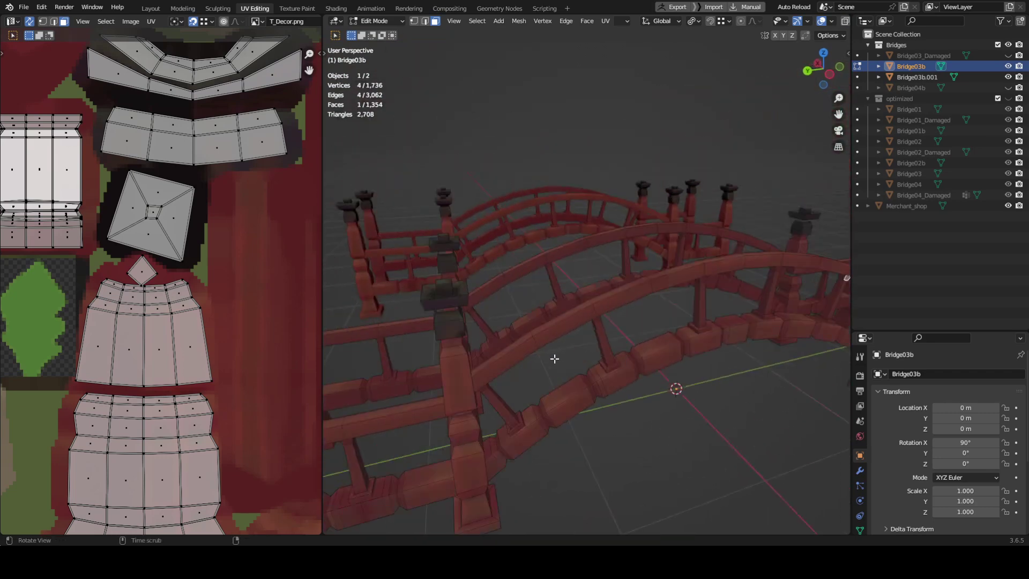
middle_click_drag(552, 362, 573, 363)
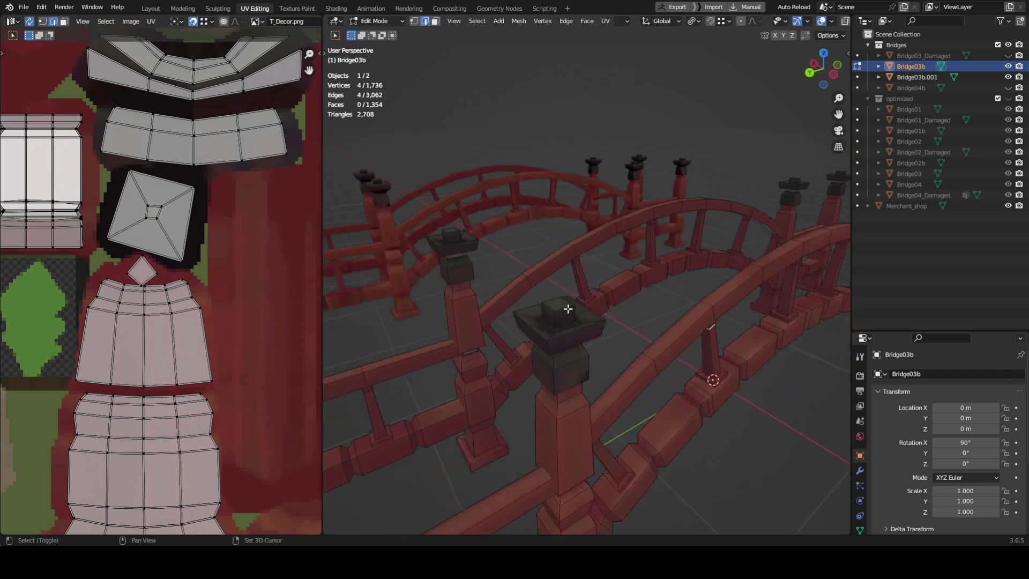
Select the inner edge loop around the raised centre block of every post cap and dissolve those edges.
middle_click_drag(568, 313, 567, 343)
double_click(572, 363, "shift")
left_click_drag(572, 363, 584, 328, "alt")
middle_click_drag(574, 307, 602, 312)
scroll(195, 307, "down", 2)
scroll(194, 306, "up", 4)
scroll(59, 304, "up", 2)
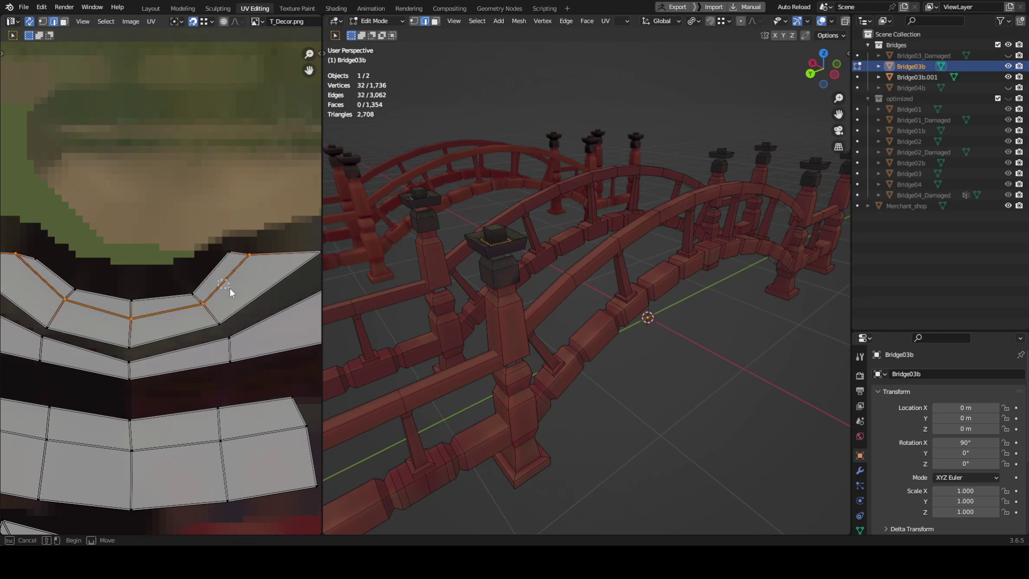
middle_click_drag(589, 338, 581, 269)
key("x")
key("x")
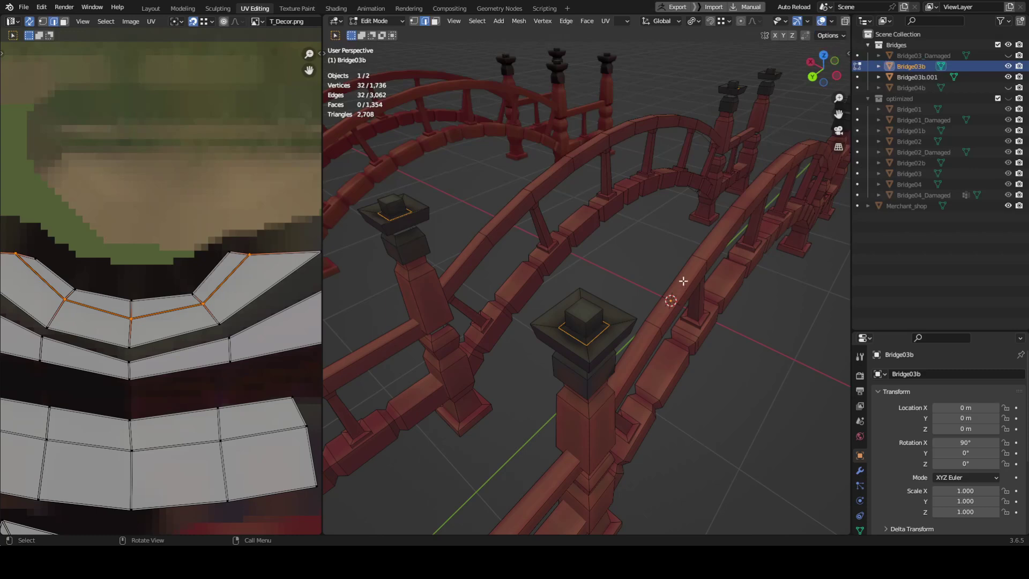
middle_click_drag(677, 343, 650, 338)
key("x")
middle_click_drag(720, 203, 621, 272)
key("x")
left_click(678, 412)
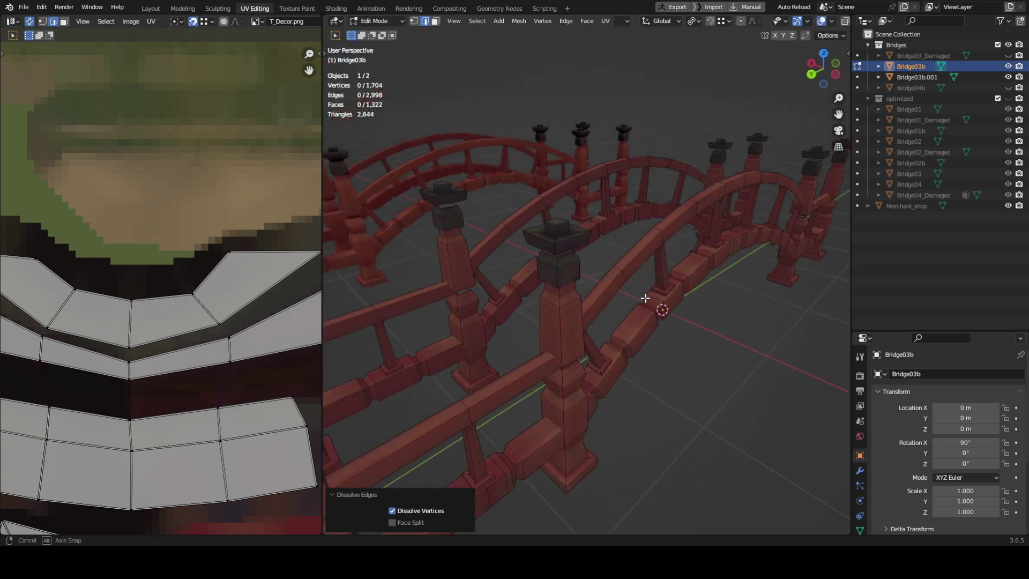
Switch to Object Mode and enable Cavity in the viewport shading.
scroll(631, 268, "down", 2)
key("Tab")
left_click(841, 21)
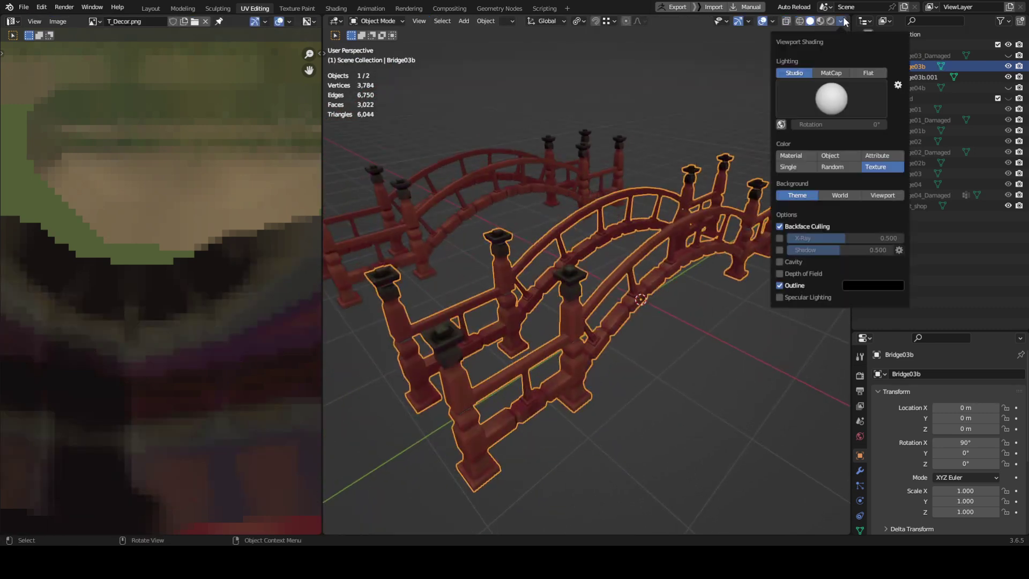
left_click(783, 261)
scroll(588, 234, "up", 3)
mouse_move(588, 234)
middle_mouse_down()
mouse_move(597, 255)
mouse_move(587, 221)
mouse_move(538, 267)
mouse_move(483, 272)
middle_mouse_up()
Select the horizontal edge row just below the top of the balusters and dissolve those edges.
key("Tab")
scroll(200, 304, "down", 8)
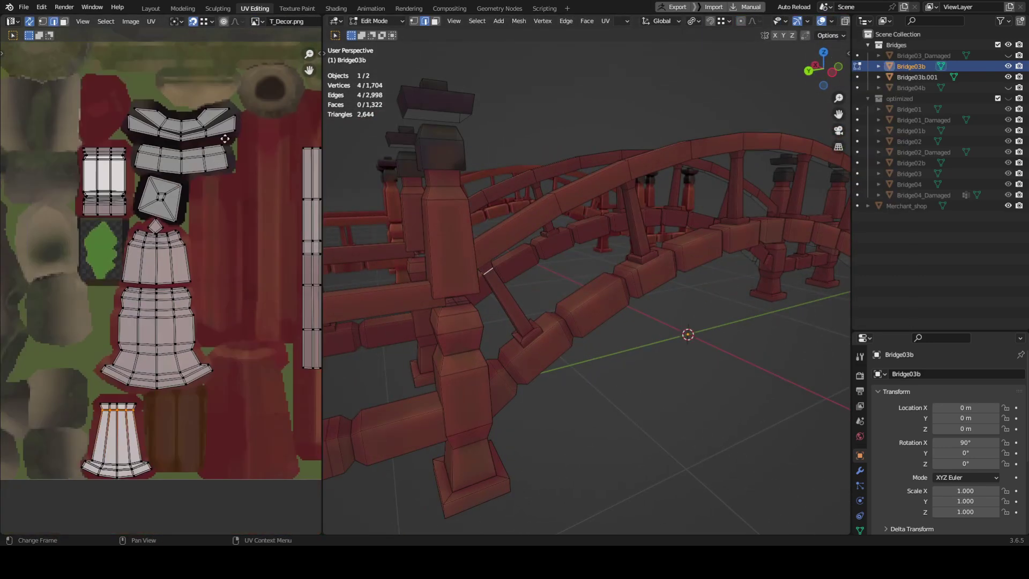
scroll(177, 294, "up", 5)
scroll(179, 289, "up", 1)
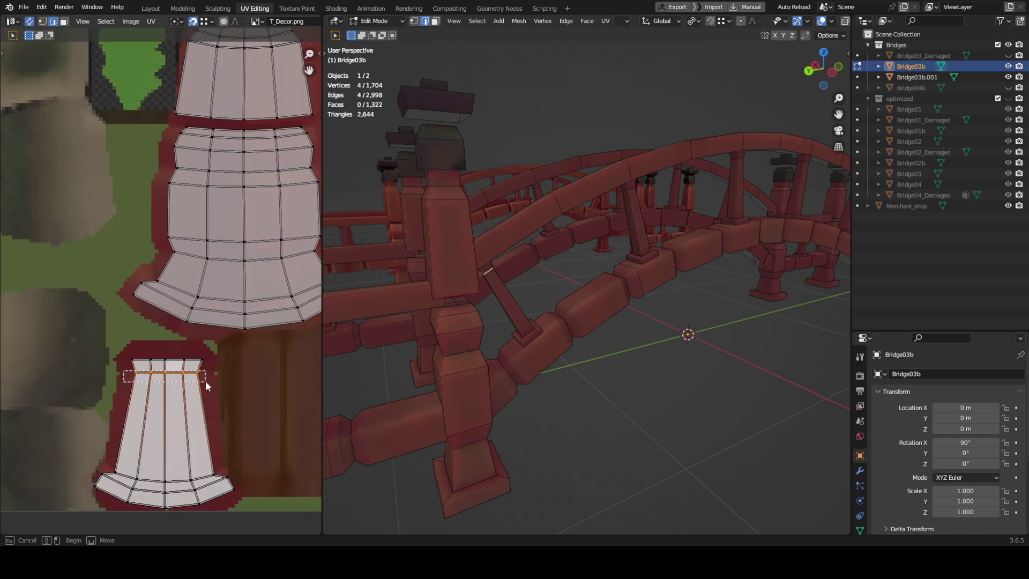
middle_click_drag(536, 257, 654, 207)
key("x")
left_click(741, 271)
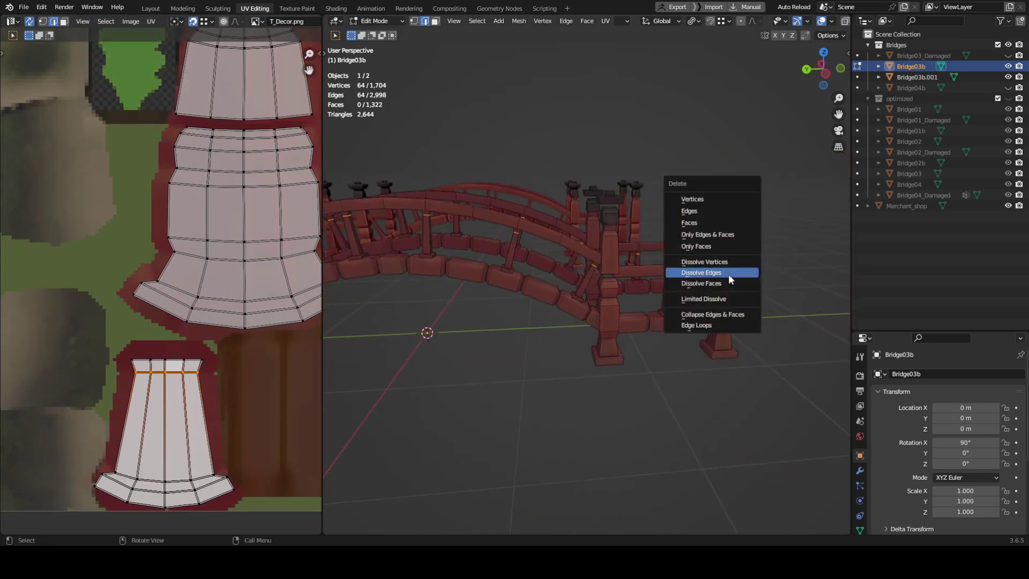
Compare the arch's balusters before and after dissolving their upper edge row.
scroll(666, 252, "down", 2)
scroll(654, 208, "up", 3)
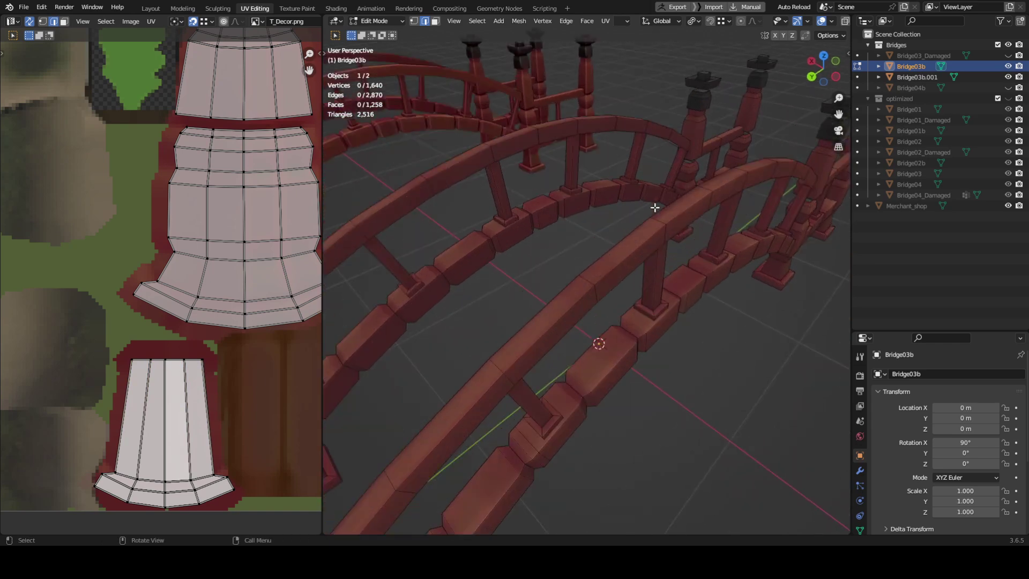
scroll(655, 207, "down", 4)
scroll(655, 207, "up", 3)
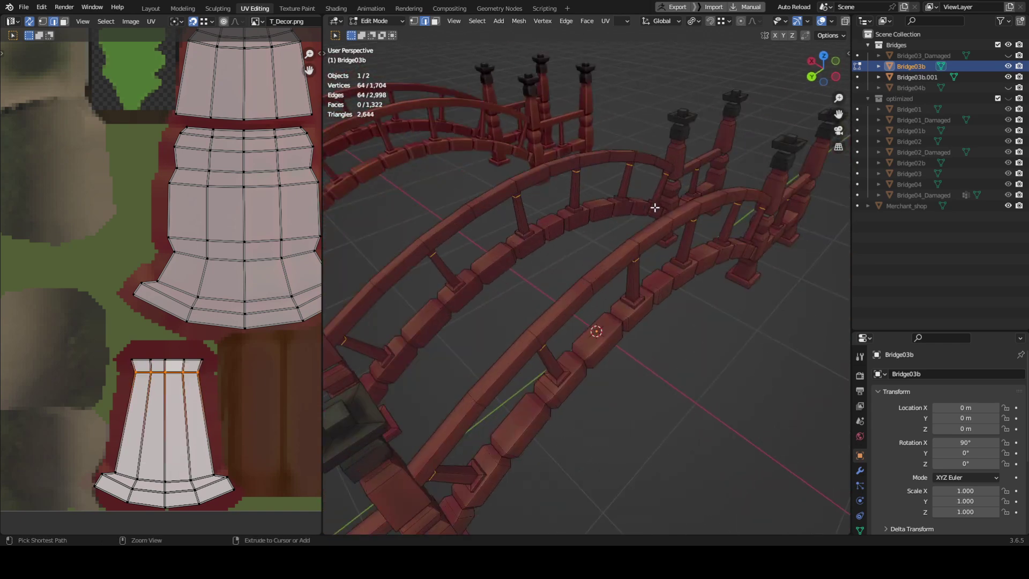
middle_click_drag(654, 209, 569, 271)
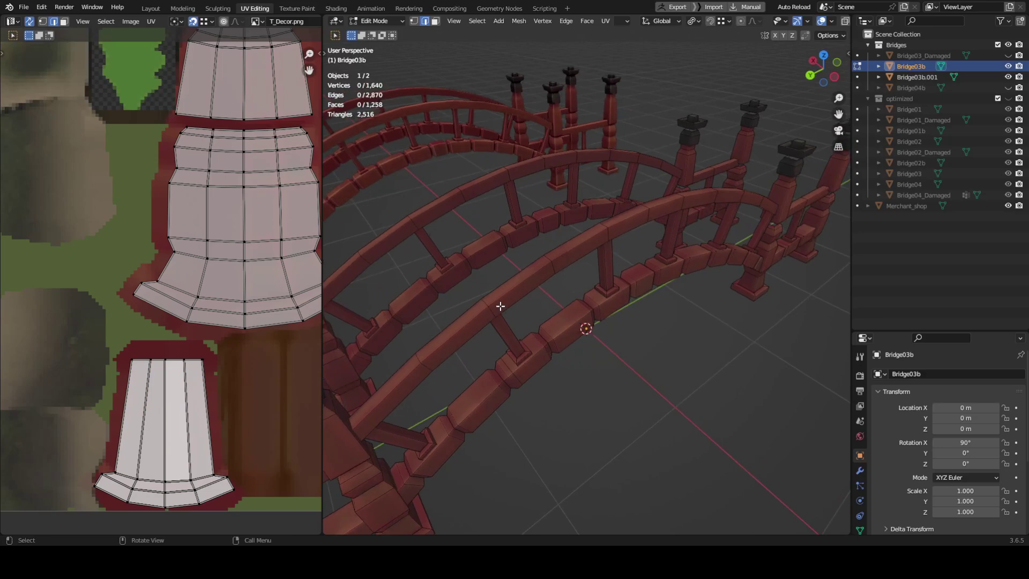
Select the top vertices of all balusters and scale them to about 0.641 around Individual Origins.
left_click_drag(99, 345, 255, 370)
middle_click_drag(599, 240, 613, 227)
key("Tab")
key("Tab")
key("x")
left_click(669, 310)
left_click_drag(230, 381, 231, 379)
middle_click_drag(832, 355, 840, 350)
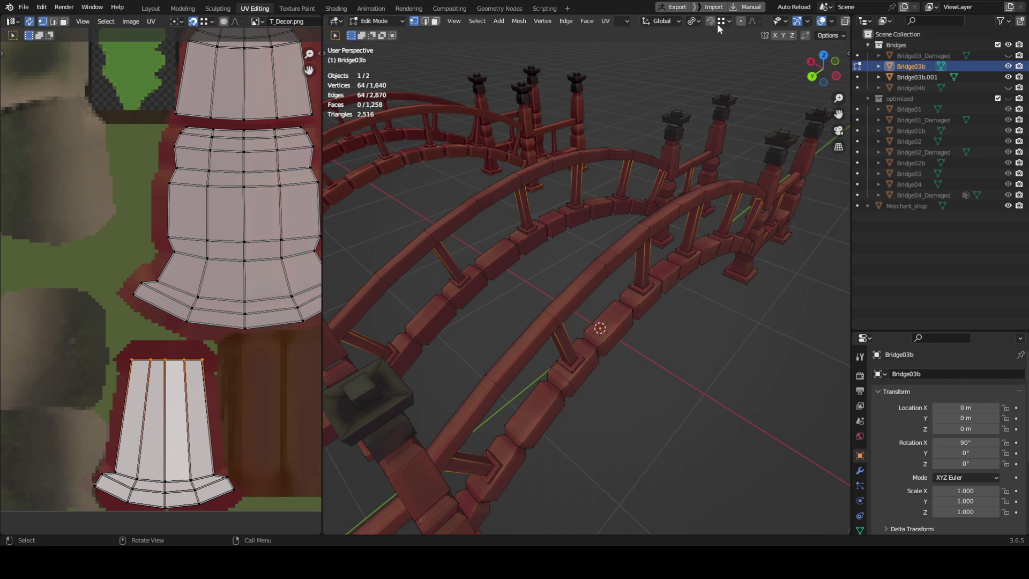
left_click(690, 21)
left_click(712, 57)
key("s")
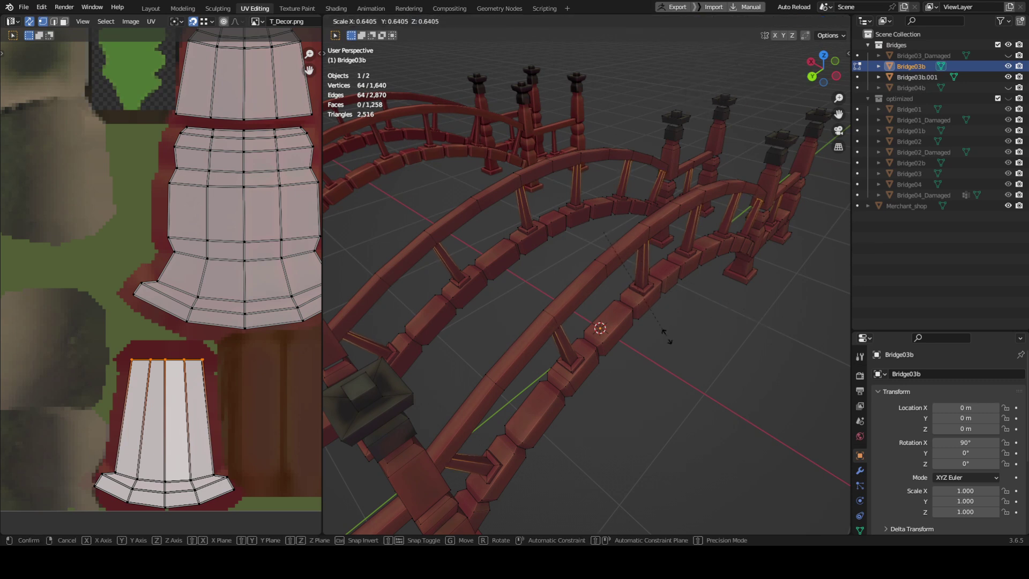
left_click(666, 336)
middle_click_drag(665, 336, 675, 319)
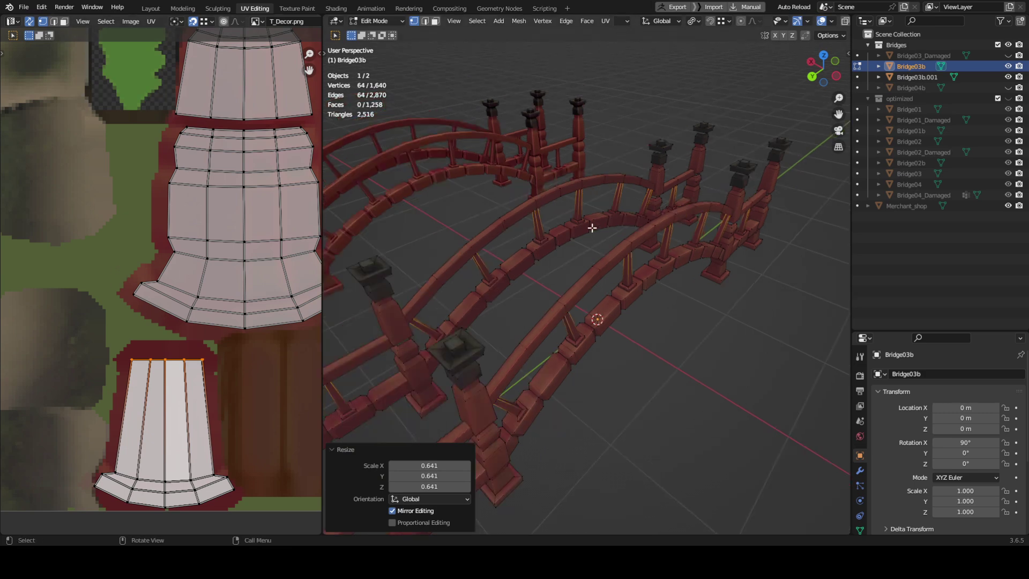
Select the open edge loop at the top of the front post's lower section.
middle_click_drag(622, 251, 549, 284)
scroll(597, 266, "up", 3)
key("3")
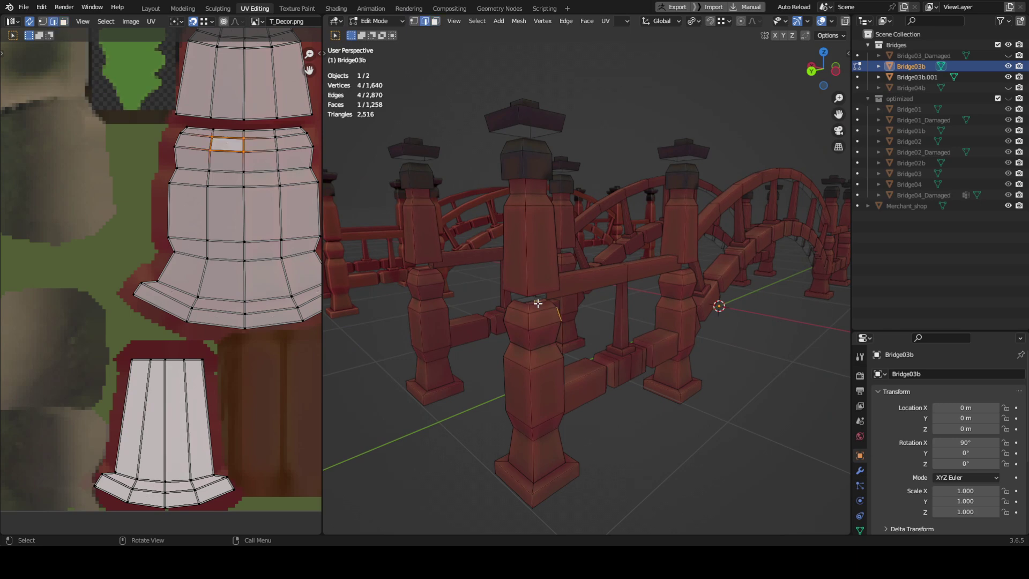
middle_click_drag(536, 303, 600, 229)
key("Tab")
key("Tab")
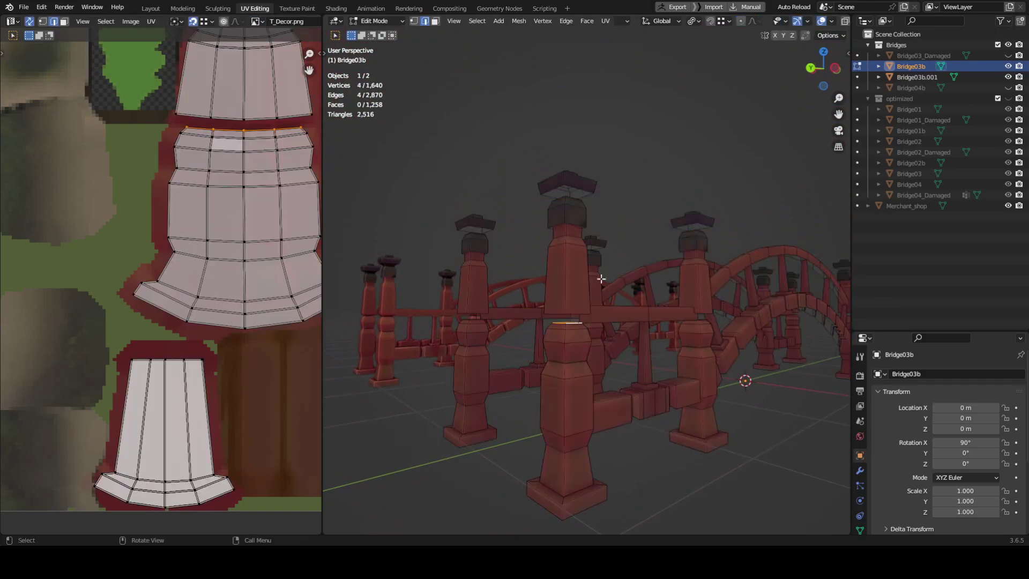
left_click(592, 314, "alt")
middle_click_drag(593, 314, 593, 279)
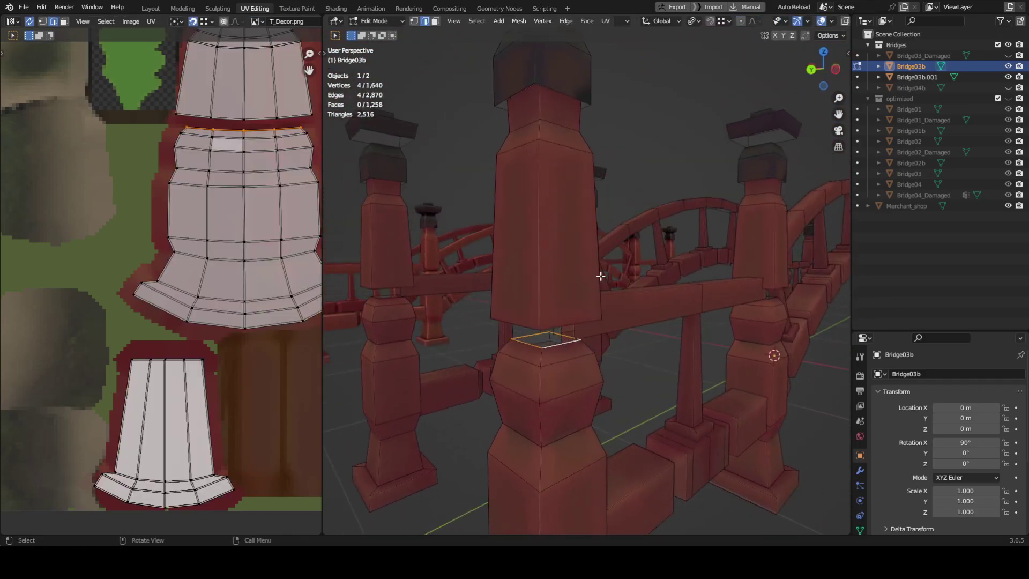
Try collapsing the front post's selected top loop into a single vertex.
key("Tab")
key("shift+h")
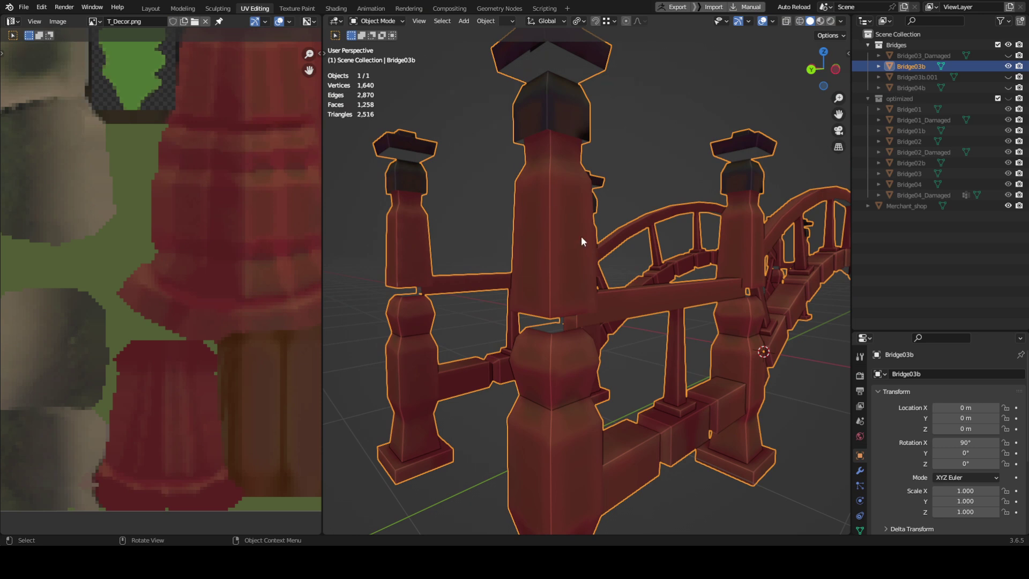
key("ctrl+z")
key("Tab")
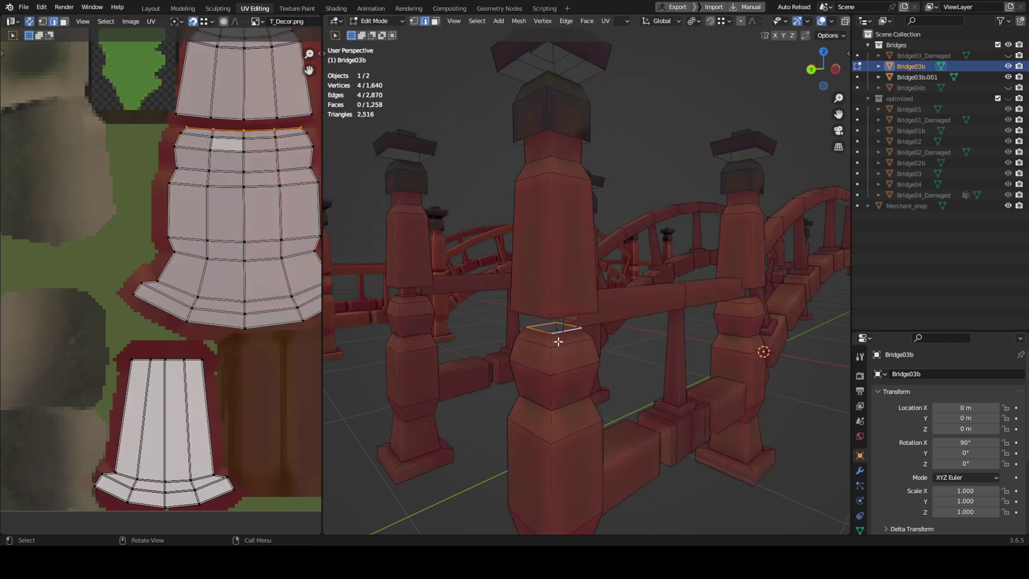
key("m")
left_click(614, 348)
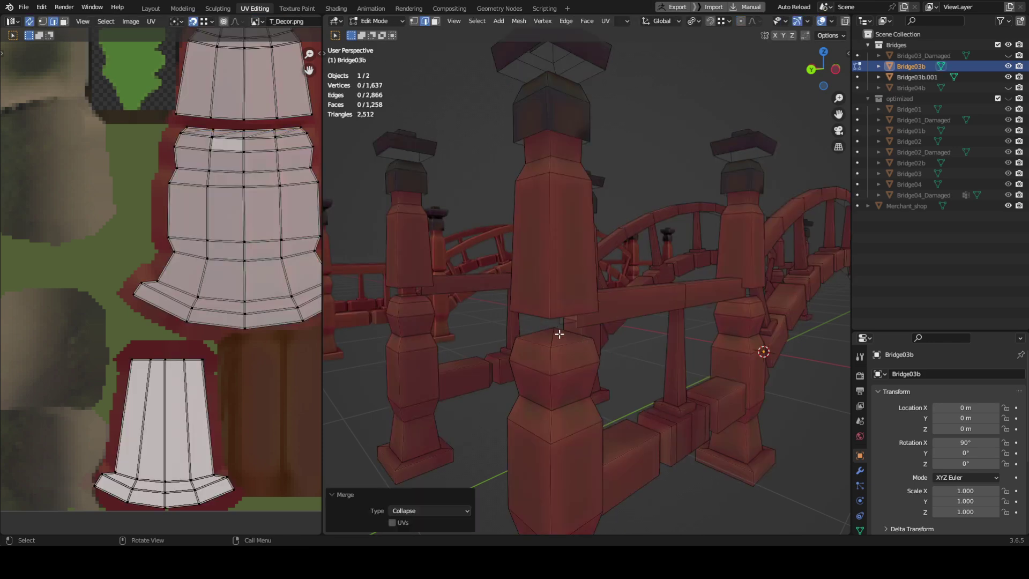
Check the collapsed top in Object Mode, and try raising its vertex along the Z axis.
key("Tab")
key("shift+h")
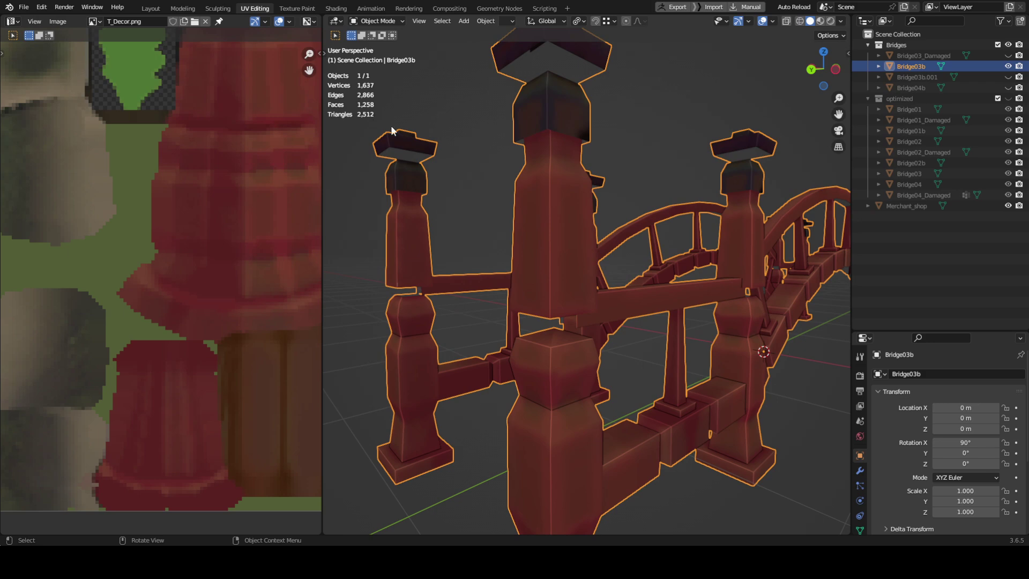
key("ctrl+z")
key("Tab")
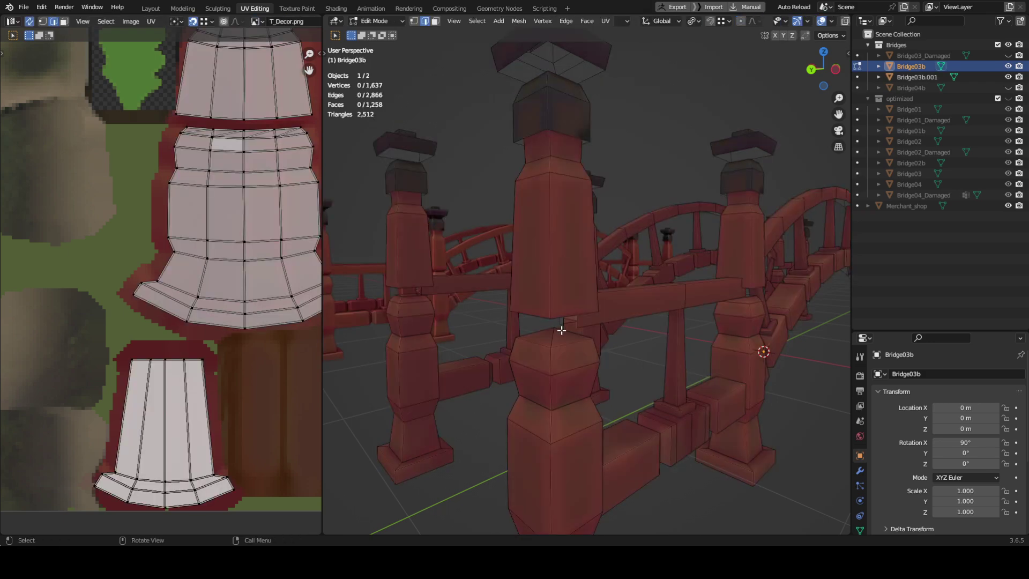
mouse_move(602, 306)
middle_mouse_down()
mouse_move(590, 291)
mouse_move(608, 299)
middle_mouse_up()
key("g")
key("z")
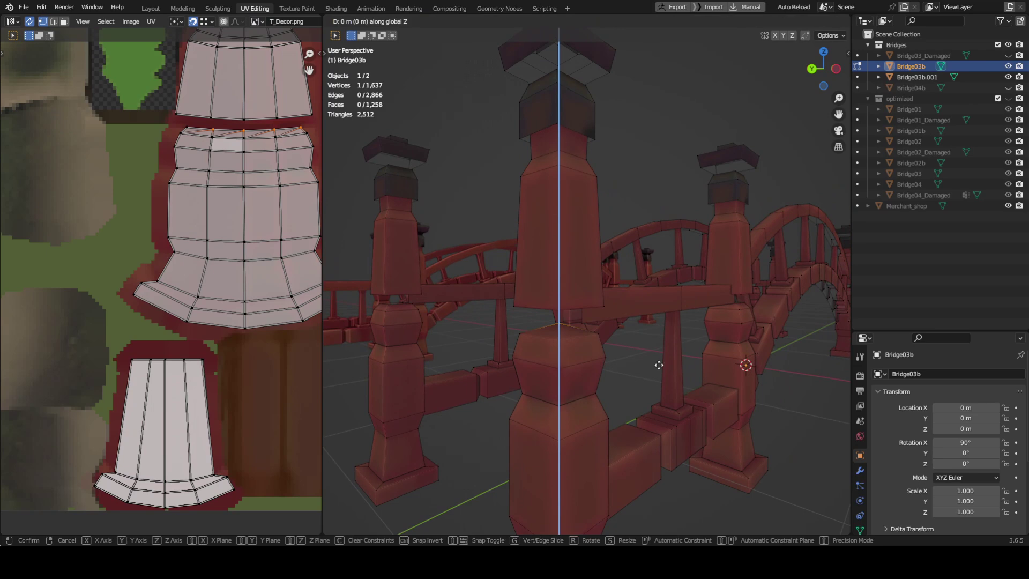
left_click(662, 327)
Inspect the front post's raised tip from several angles, and undo its move and collapse.
middle_click_drag(662, 328, 625, 314)
scroll(652, 349, "down", 3)
key("Tab")
key("Tab")
key("Tab")
key("Tab")
scroll(626, 315, "up", 4)
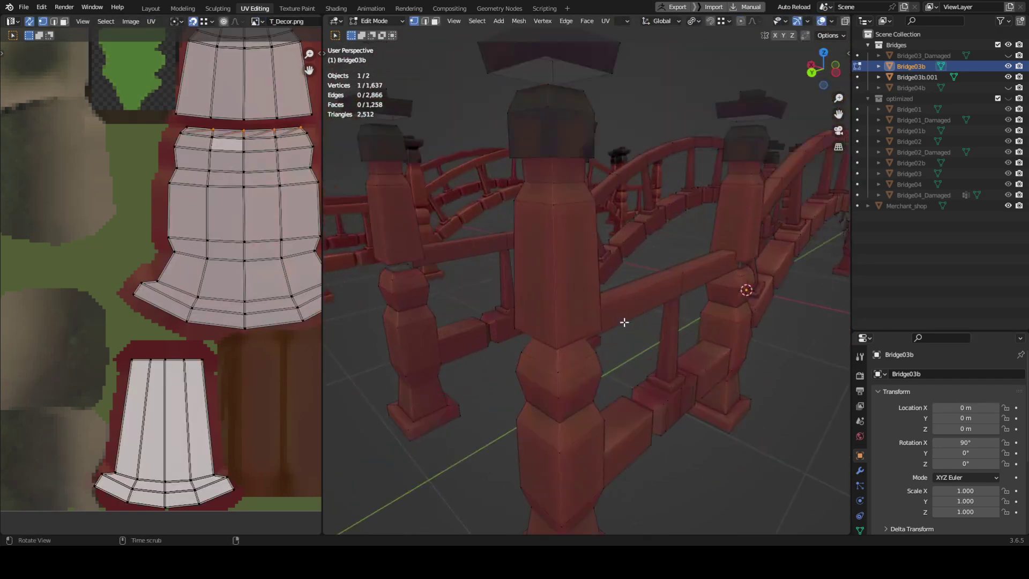
key("Tab")
key("Tab")
middle_click_drag(627, 313, 596, 275)
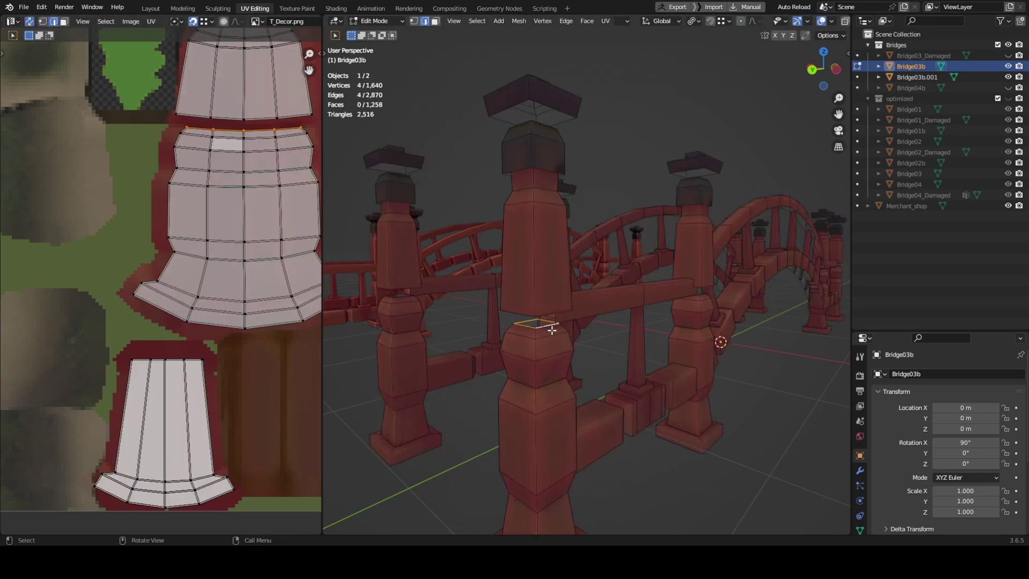
Extend the selection to the top edge row of the lower post section's UV island for all posts.
scroll(187, 343, "down", 1)
middle_click_drag(230, 231, 160, 331)
scroll(129, 270, "up", 1)
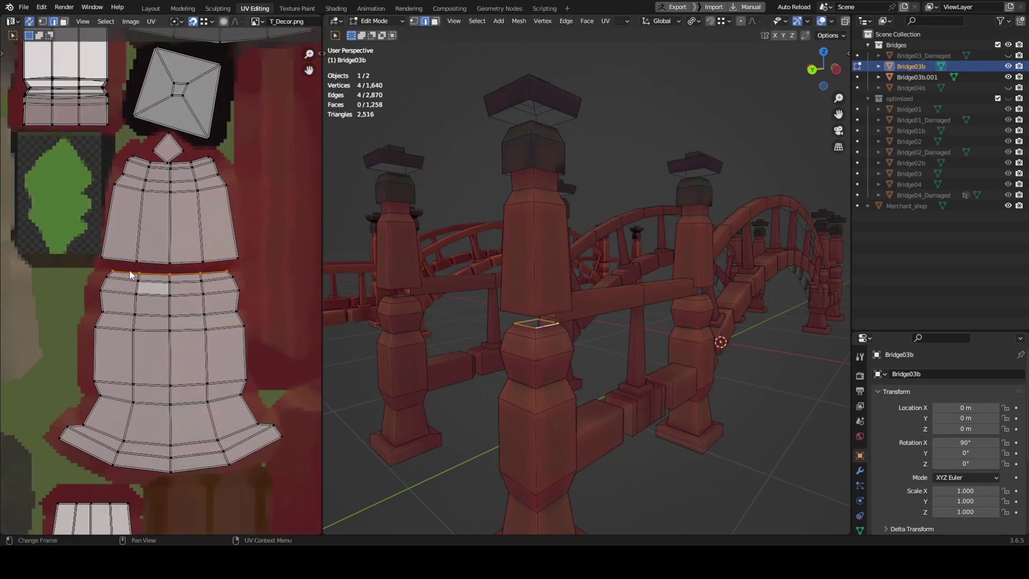
left_click(185, 274, "shift")
left_click(211, 273, "shift")
Try collapsing the top loops of all lower post sections, inspect the tips, and undo the collapse.
key("m")
left_click(662, 352)
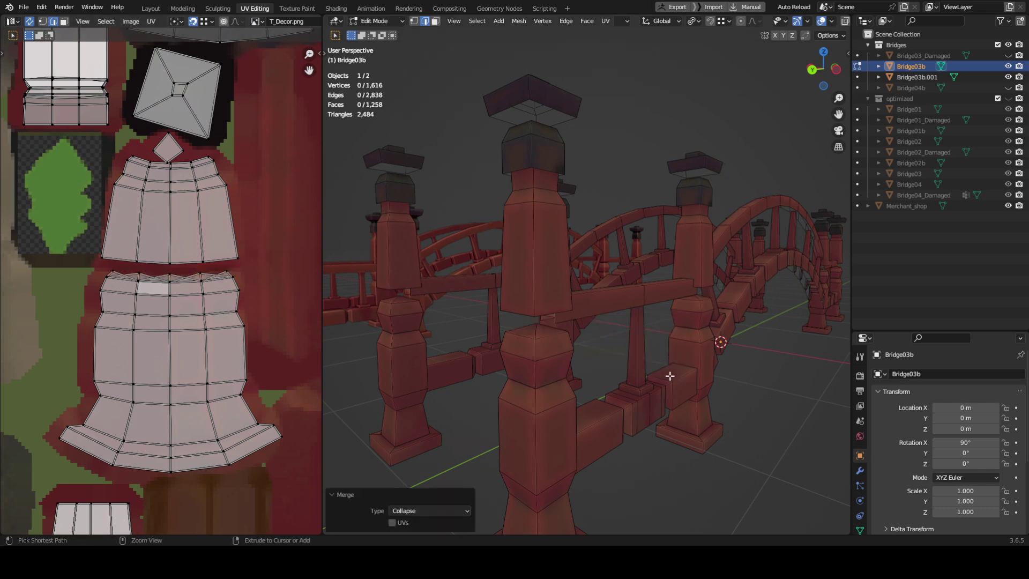
mouse_move(633, 355)
middle_mouse_down()
mouse_move(595, 355)
mouse_move(633, 363)
middle_mouse_up()
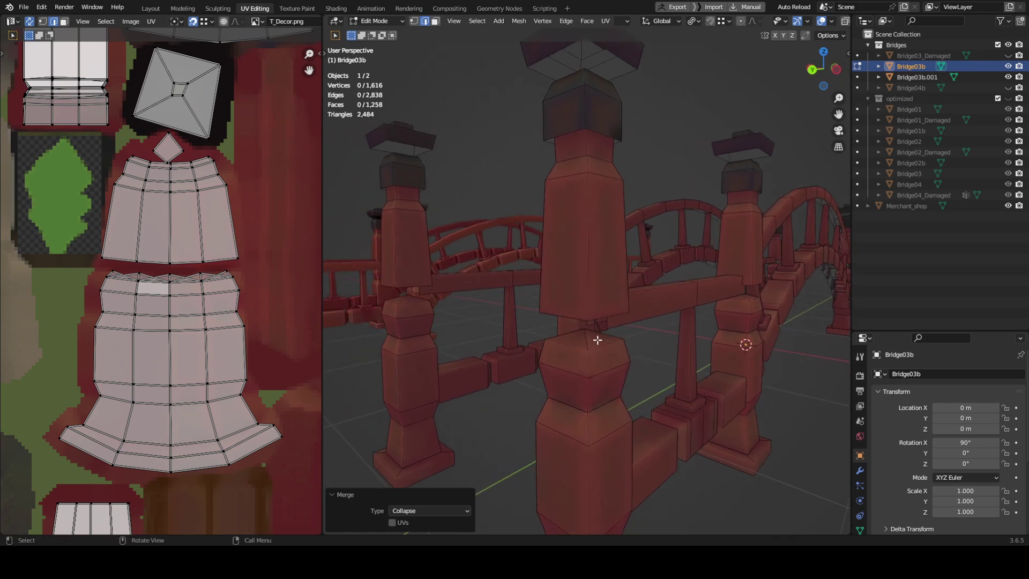
middle_click_drag(586, 322, 547, 329)
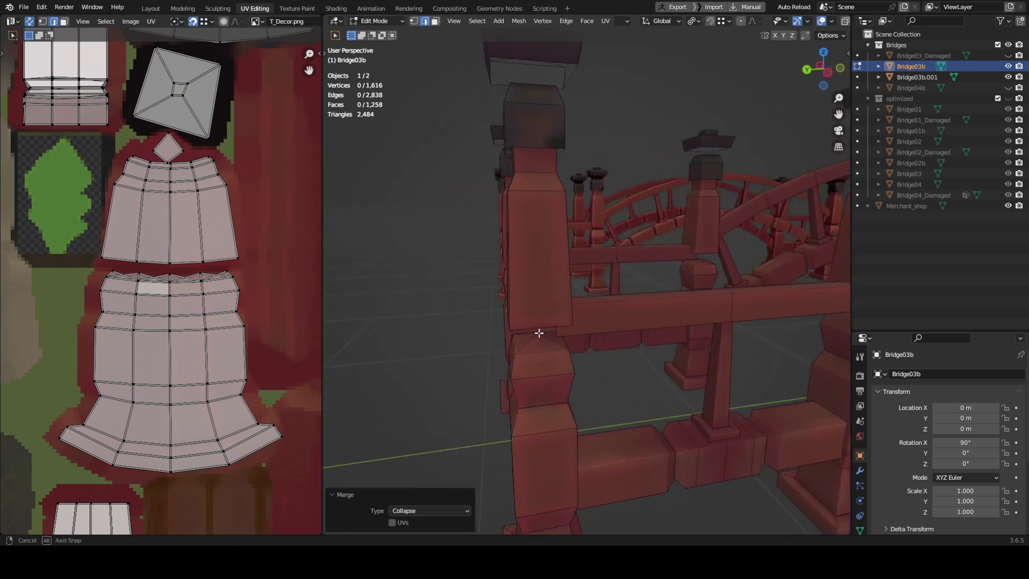
middle_click_drag(544, 333, 581, 326)
key("1")
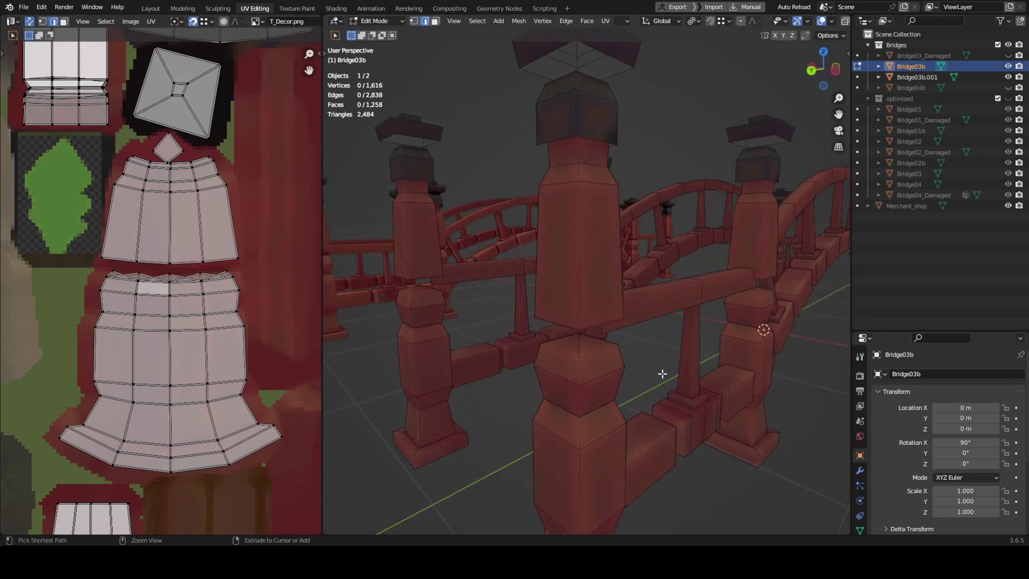
middle_click_drag(663, 373, 621, 335)
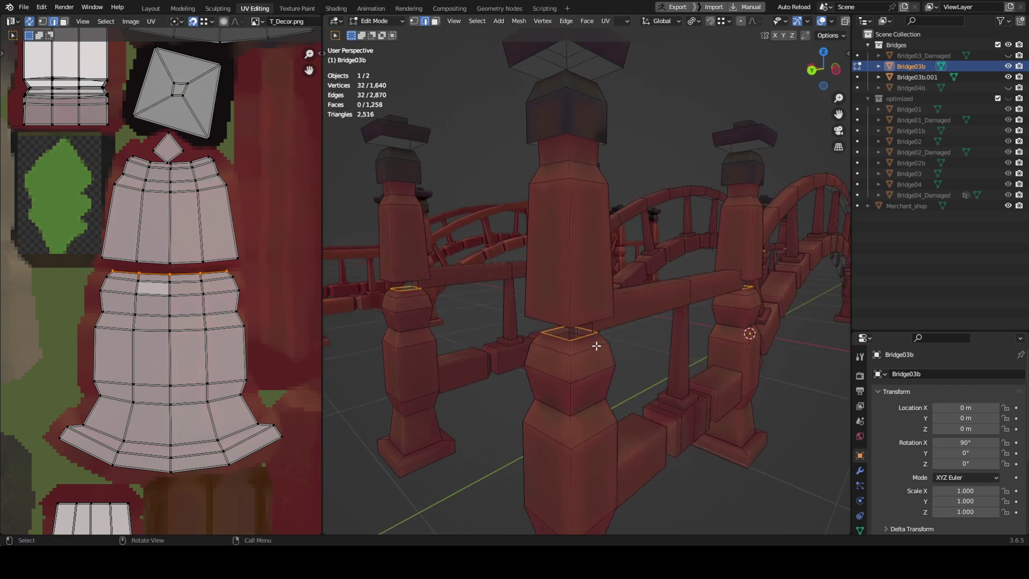
scroll(590, 342, "up", 1)
middle_click_drag(644, 355, 649, 351)
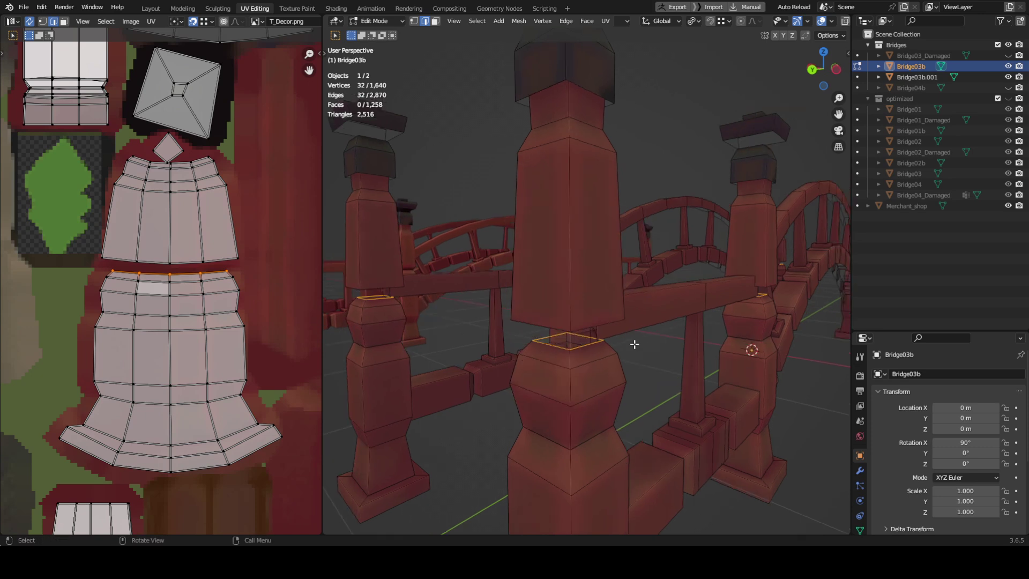
Collapse each selected top loop into a single vertex and raise the vertices about 0.08 m along Z.
key("m")
left_click(634, 346)
middle_click_drag(515, 333, 686, 360)
key("g")
key("z")
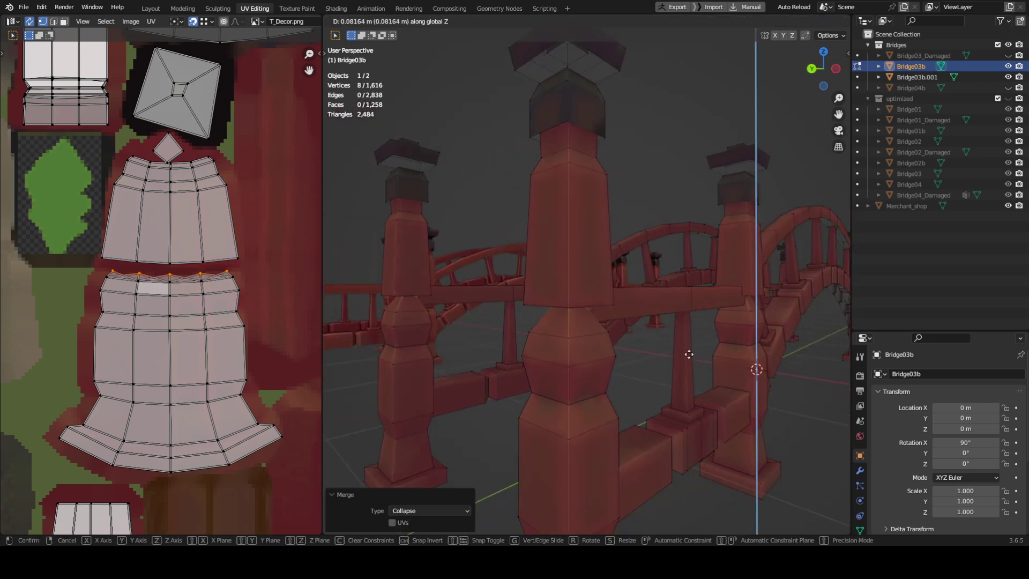
left_click(687, 354)
Select the horizontal edge loop just below the pointed tips on all lower post sections.
mouse_move(604, 341)
middle_mouse_down()
mouse_move(620, 349)
mouse_move(620, 379)
mouse_move(631, 363)
mouse_move(601, 365)
mouse_move(592, 351)
mouse_move(614, 328)
mouse_move(587, 373)
mouse_move(610, 356)
middle_mouse_up()
key("Tab")
key("Tab")
key("2")
scroll(587, 398, "down", 3)
scroll(113, 283, "up", 2)
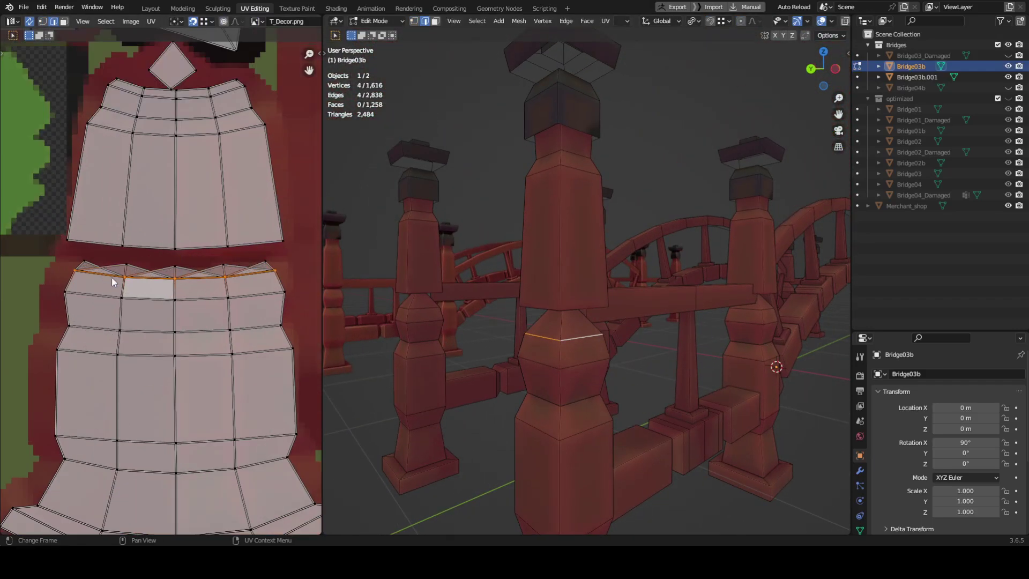
left_click(108, 275)
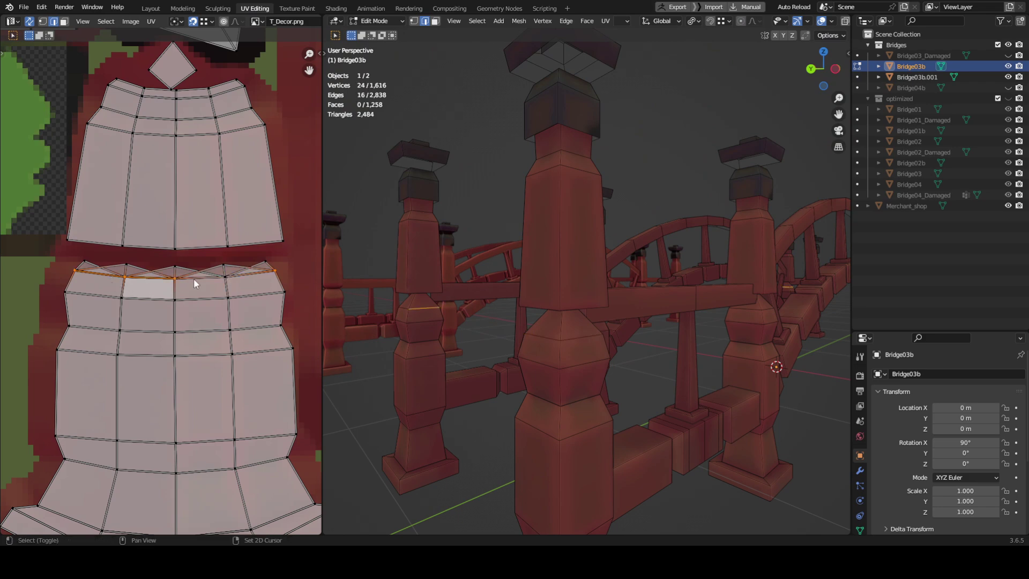
scroll(555, 319, "down", 1)
scroll(614, 349, "down", 2)
Try dissolving the loops below the tips, and examine the posts with overlays hidden.
key("x")
left_click_drag(714, 326, 687, 363, "alt")
right_click(687, 363)
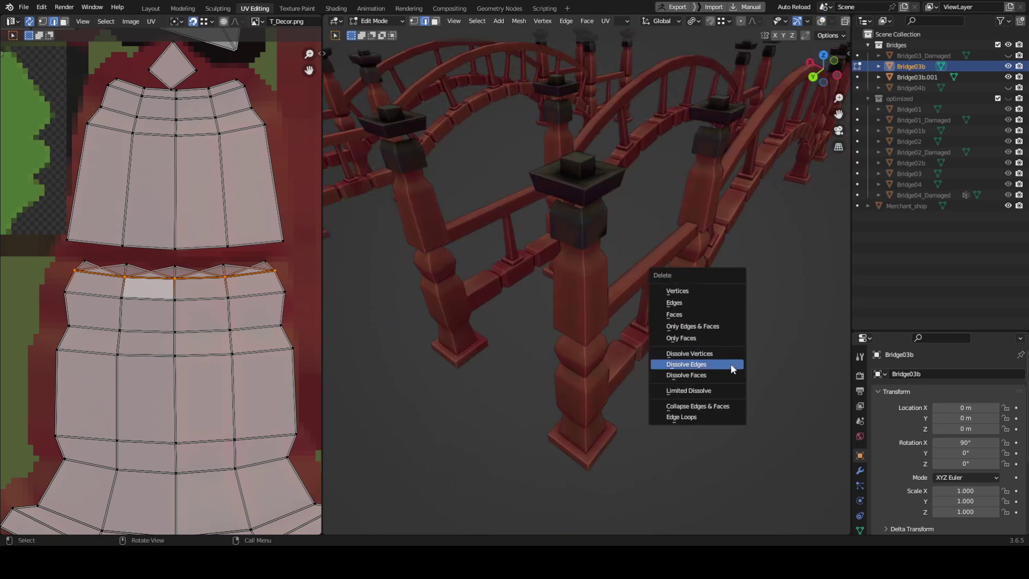
left_click(725, 363)
scroll(702, 363, "down", 2)
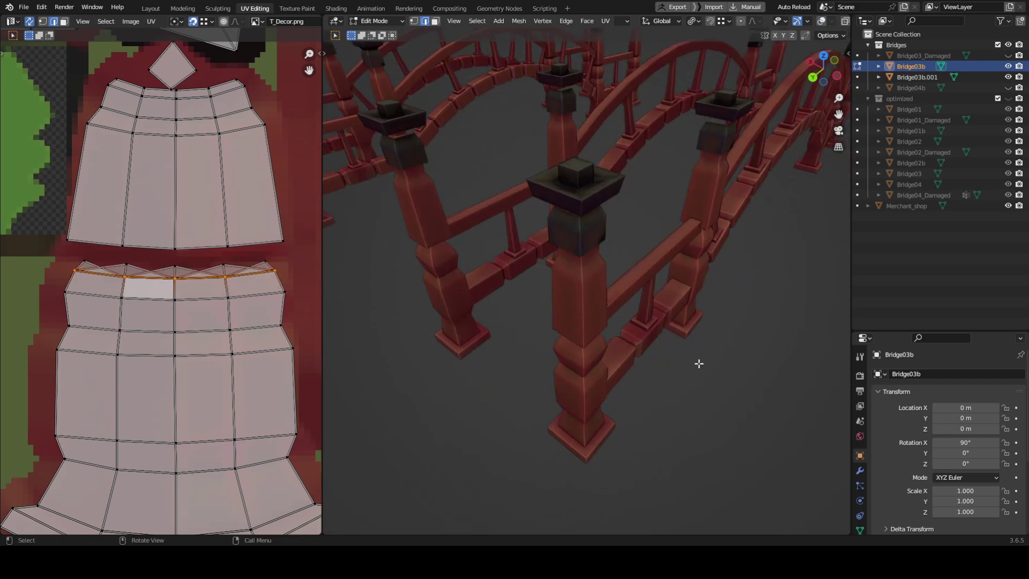
scroll(696, 360, "up", 3)
left_click_drag(691, 359, 642, 325, "alt")
key("alt+shift+z")
scroll(634, 330, "down", 2)
scroll(642, 326, "down", 1)
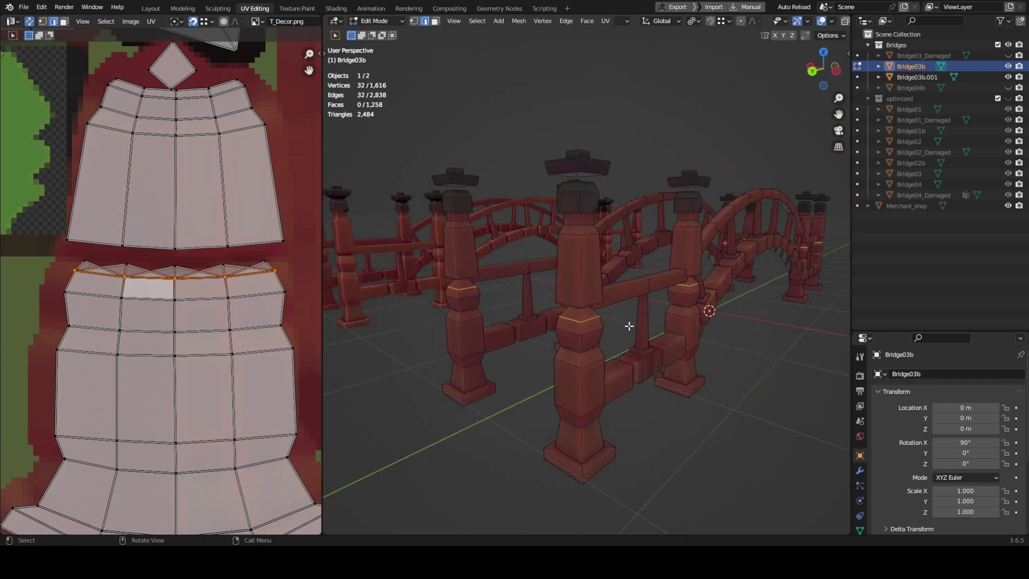
Select one face at the top of the front post's neck, hidden beneath its dark cap block.
middle_click_drag(635, 323, 498, 302)
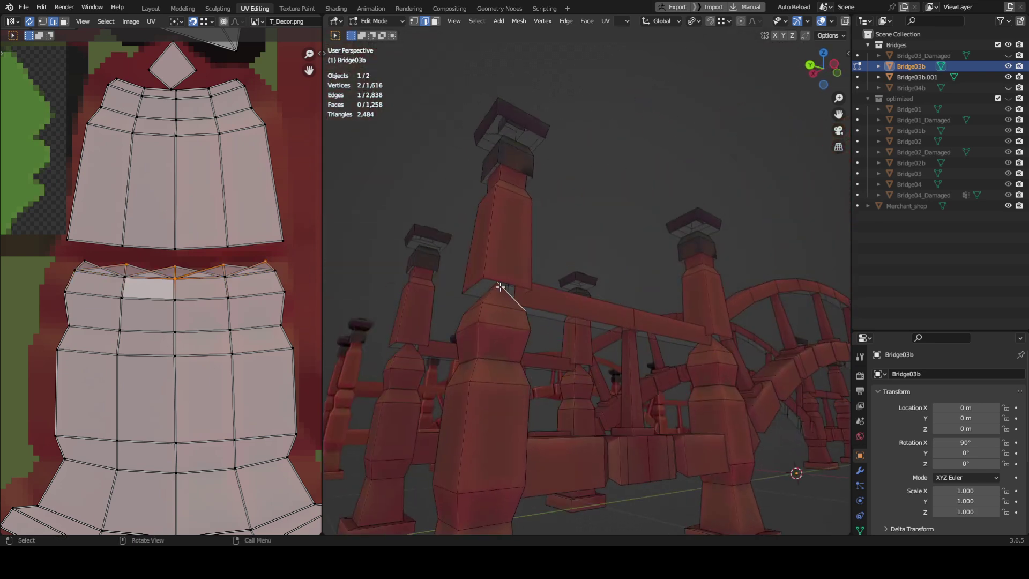
left_click(499, 287)
mouse_move(515, 209)
middle_mouse_down()
mouse_move(546, 273)
mouse_move(526, 241)
mouse_move(471, 282)
mouse_move(468, 309)
mouse_move(486, 278)
mouse_move(523, 306)
mouse_move(606, 280)
mouse_move(613, 259)
mouse_move(622, 274)
mouse_move(604, 301)
middle_mouse_up()
scroll(476, 230, "up", 1)
key("shift+z")
key("3")
scroll(485, 267, "up", 1)
left_click(496, 313)
scroll(531, 306, "up", 4)
key("shift+z")
scroll(183, 324, "down", 6)
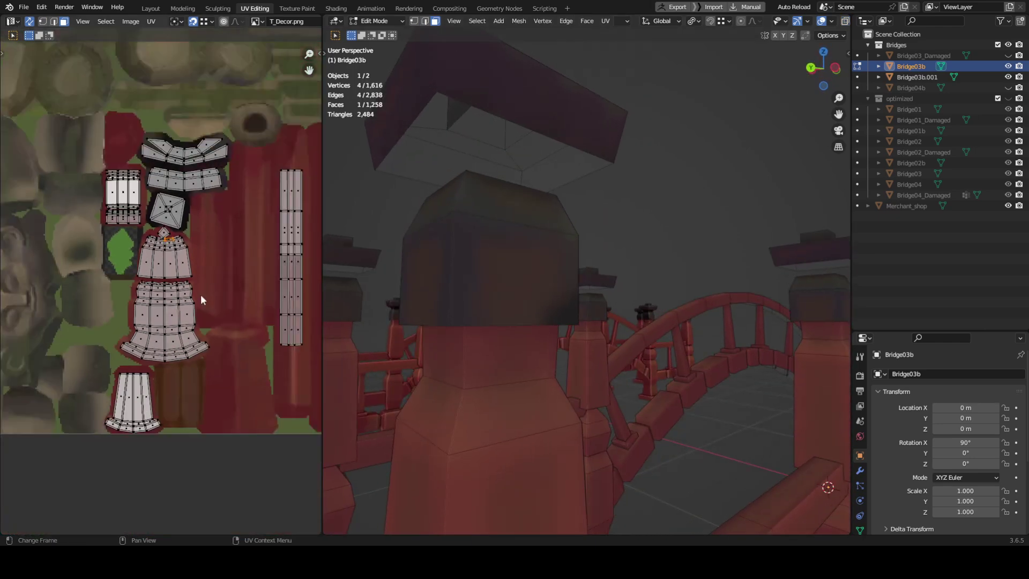
Extend the selection to the whole topmost face row of the upper post section's UV island on all posts.
scroll(156, 240, "up", 6)
middle_click_drag(156, 240, 115, 312)
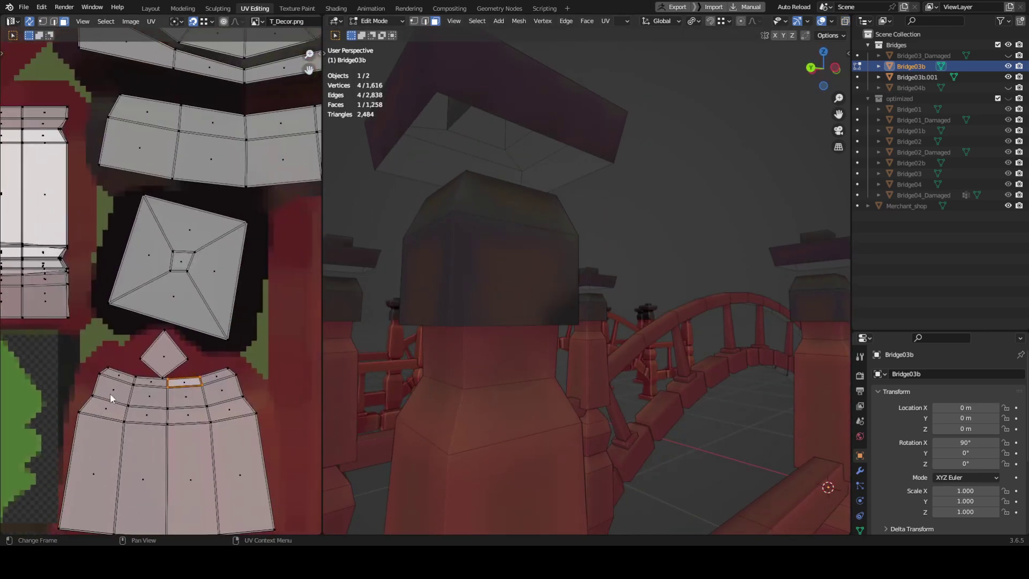
scroll(646, 332, "down", 3)
left_click(206, 370, "shift")
middle_click_drag(696, 343, 638, 340)
scroll(638, 339, "up", 2)
key("g")
key("z")
key("Escape")
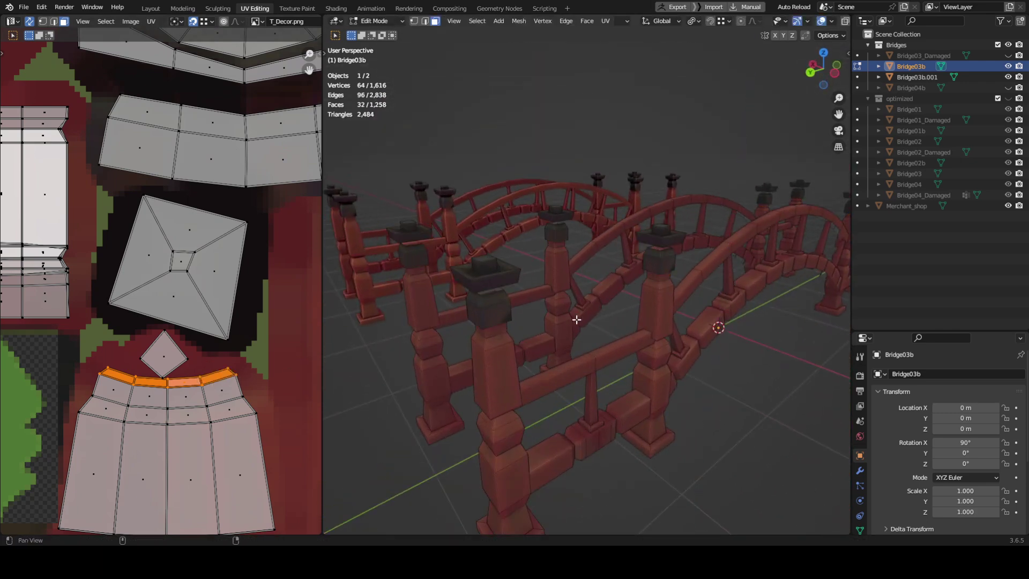
Delete the selected hidden neck faces beneath the caps of all posts.
key("x")
left_click(619, 273)
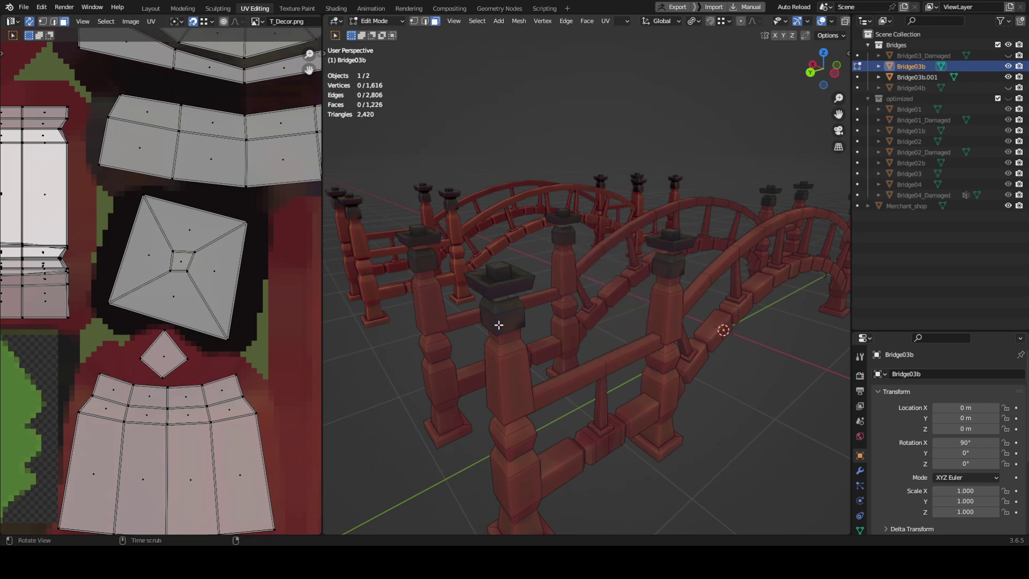
Try lowering the front post's top neck loop about 0.033 m along Z and collapsing it into one vertex.
middle_click_drag(496, 321, 592, 261)
key("2")
key("alt+z")
key("alt+z")
key("g")
key("z")
left_click(605, 228)
key("m")
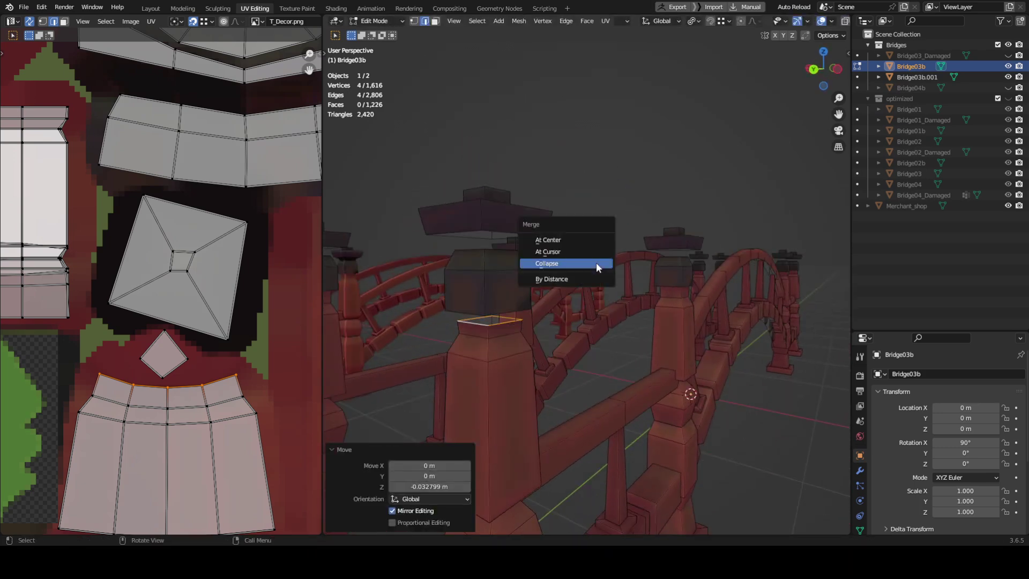
left_click(592, 265)
scroll(581, 323, "down", 3)
key("ctrl+z")
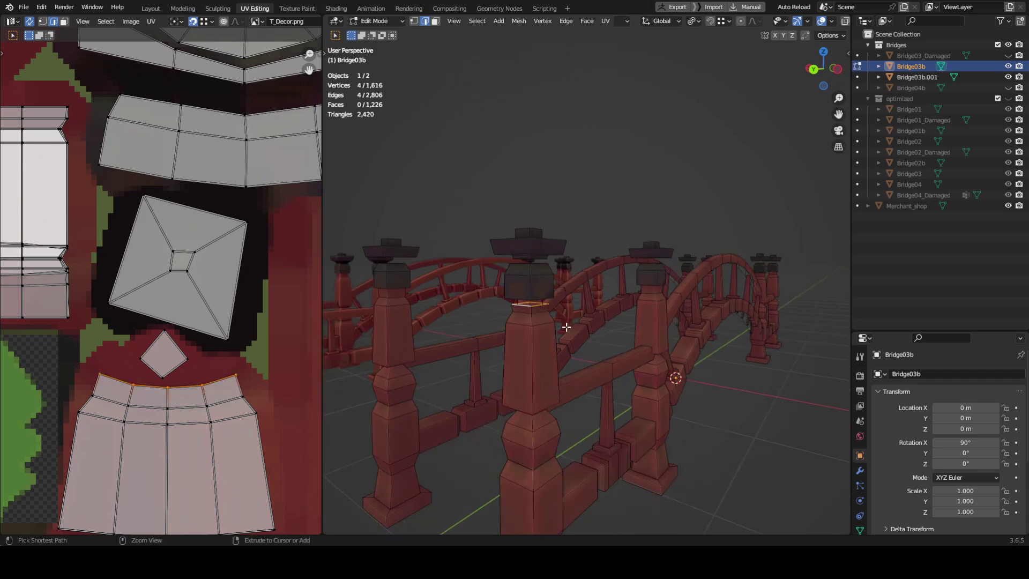
Try moving a vertex at the top of the front post along the Z axis.
left_click(587, 316)
key("1")
left_click(530, 266)
middle_click_drag(596, 294, 571, 260)
key("g")
key("z")
left_click(579, 315)
left_click(586, 344)
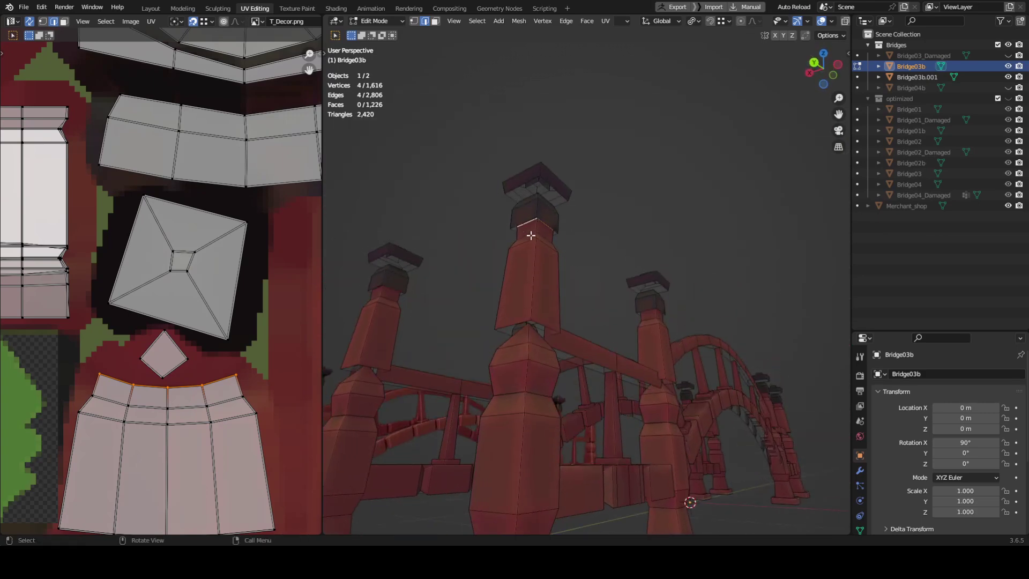
Select the top edge loop of the dark cap block on all posts and collapse each loop into a single vertex.
middle_click_drag(528, 223, 565, 252)
scroll(195, 386, "down", 4)
scroll(195, 391, "up", 1)
scroll(163, 300, "up", 1)
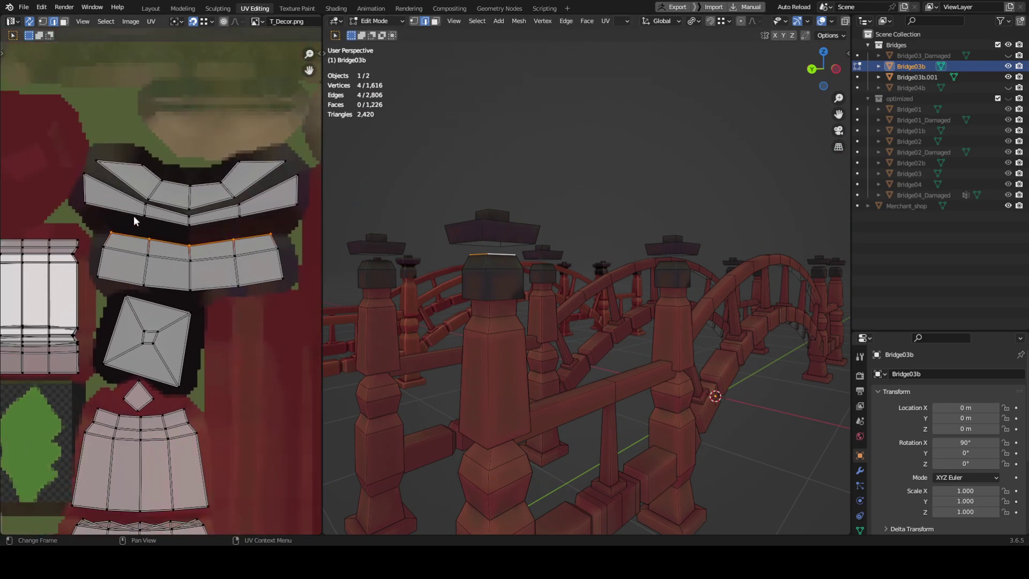
left_click_drag(136, 239, 136, 241)
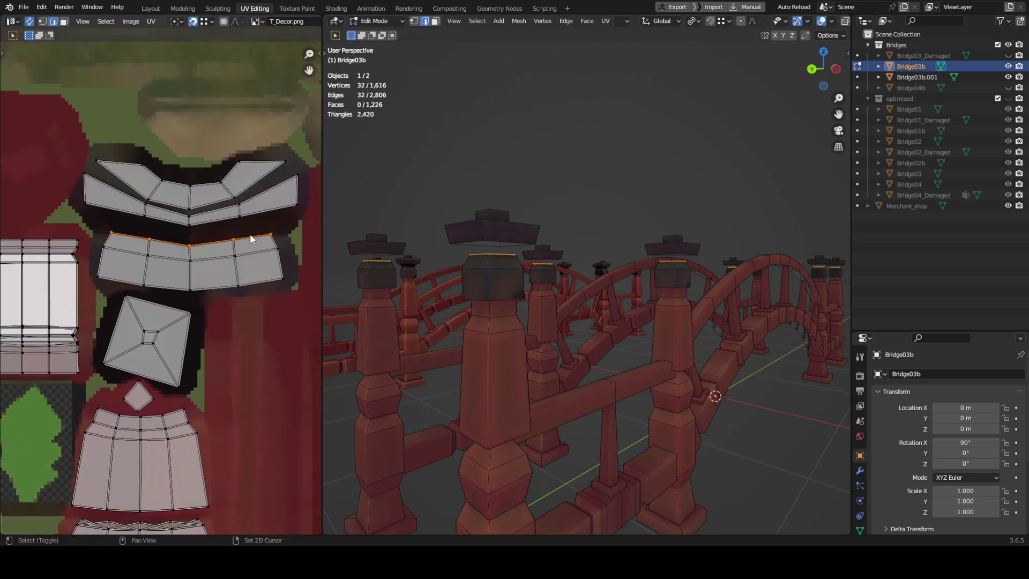
middle_click_drag(473, 241, 520, 255)
left_click(593, 251)
key("ctrl+z")
left_click(573, 276)
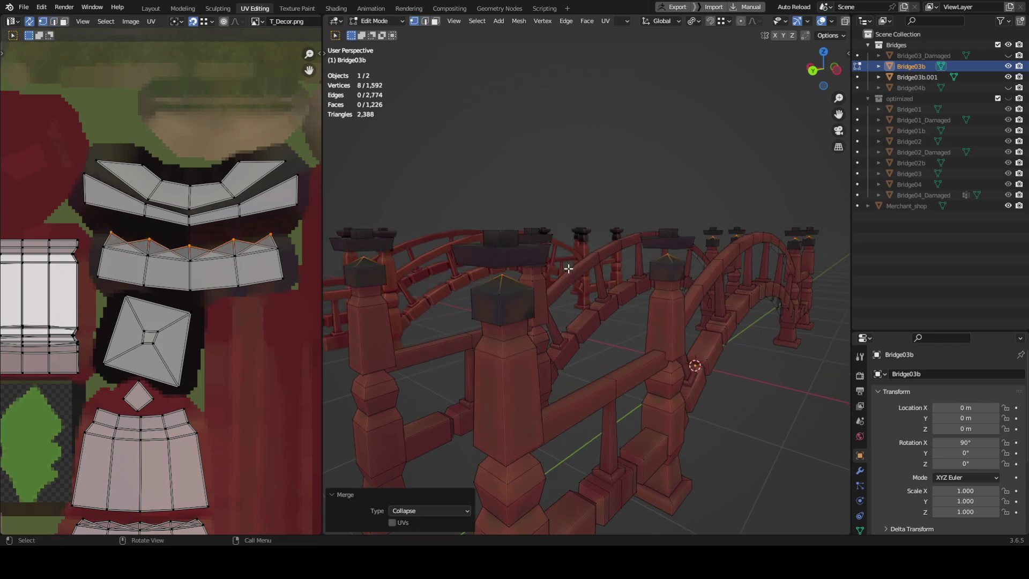
Raise the collapsed top vertices of the dark neck blocks on all posts about 0.109 m along Z.
key("g")
key("z")
left_click(602, 292)
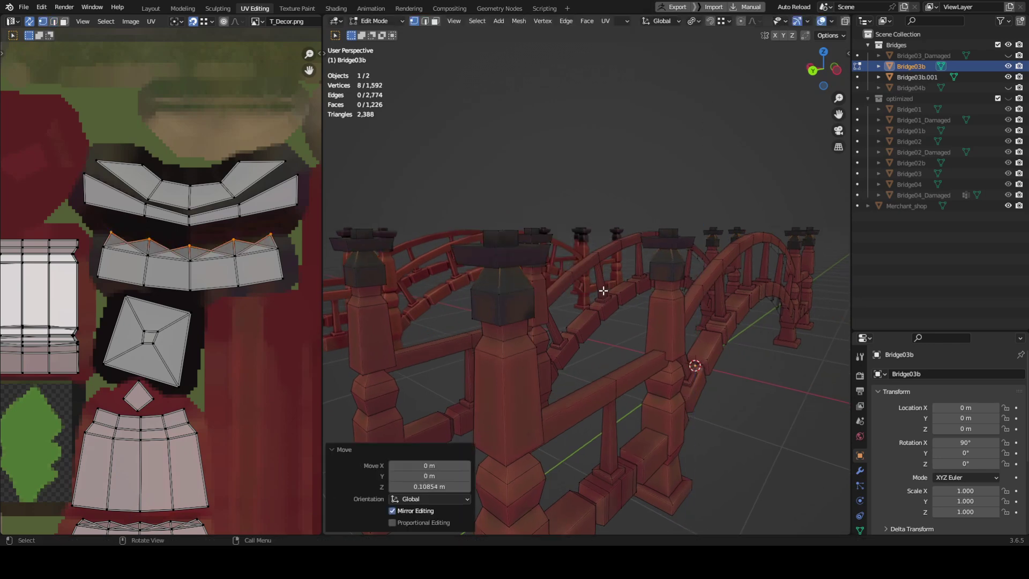
mouse_move(601, 292)
middle_mouse_down()
mouse_move(592, 340)
mouse_move(602, 311)
middle_mouse_up()
left_click(333, 448)
middle_click_drag(567, 350, 597, 280)
key("Tab")
key("Tab")
Dissolve a redundant edge loop on the lower rail block beneath the front straight section's baluster.
left_click_drag(597, 280, 606, 310, "alt")
scroll(595, 300, "up", 3)
left_click_drag(581, 255, 557, 381, "alt")
key("2")
double_click(549, 381)
left_click_drag(598, 328, 562, 387, "alt+shift")
key("x")
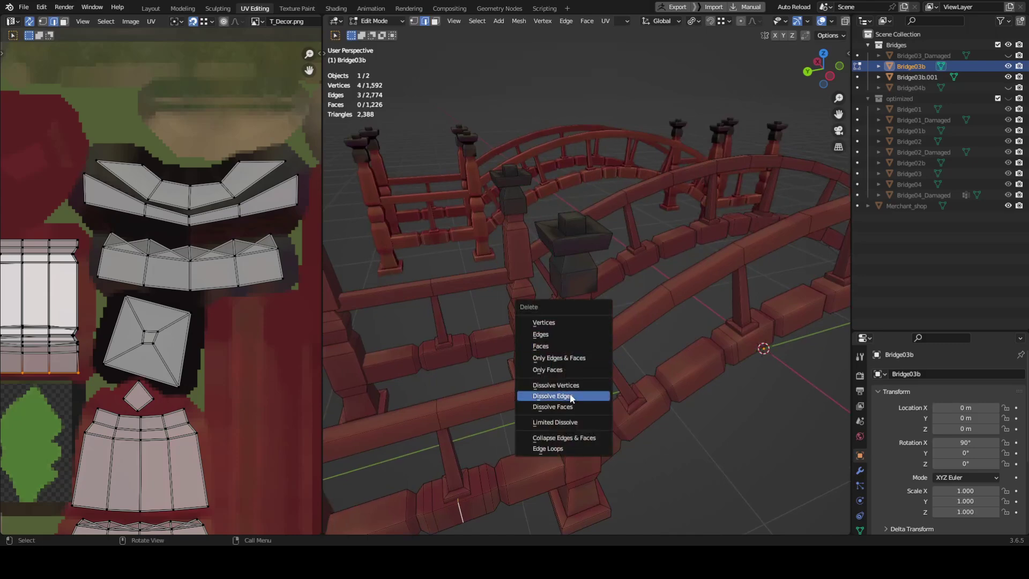
left_click(571, 398)
Dissolve the remaining redundant edge loops on the straight section's lower rail block beneath the baluster.
middle_click_drag(571, 397, 633, 179)
scroll(634, 188, "down", 2)
middle_click_drag(552, 342, 531, 347)
scroll(530, 348, "up", 3)
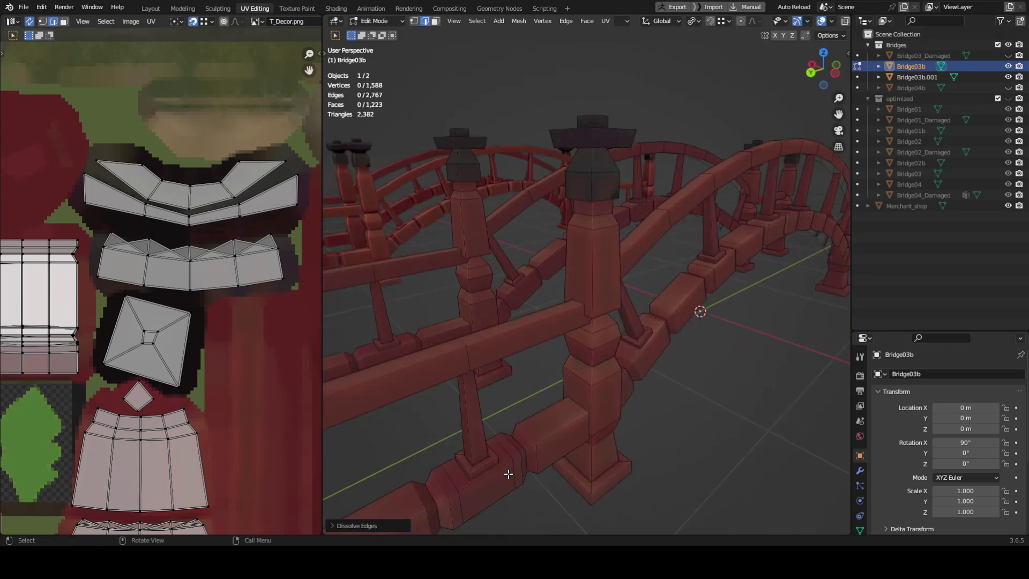
key("x")
left_click(594, 378)
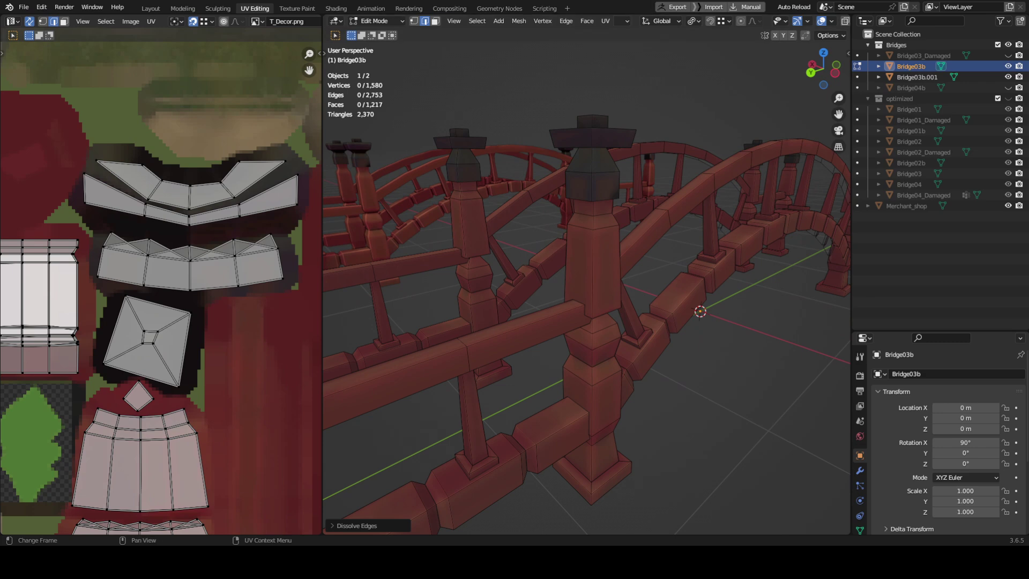
Try collapsing the rim edges of the front post's cap and check the shape with overlays hidden.
scroll(562, 282, "down", 5)
middle_click_drag(562, 283, 531, 300)
scroll(459, 355, "up", 5)
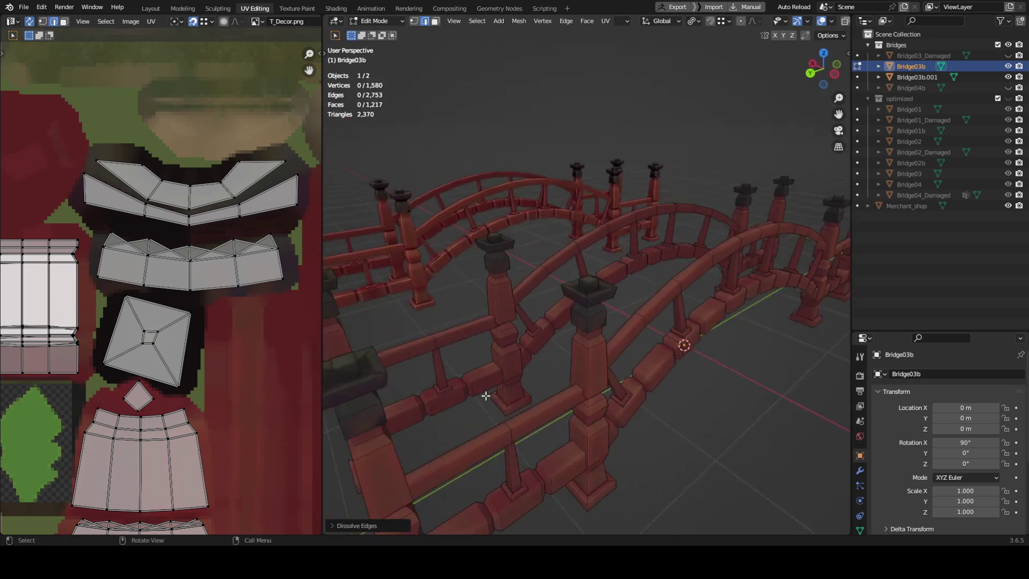
middle_click_drag(474, 292, 527, 309)
key("3")
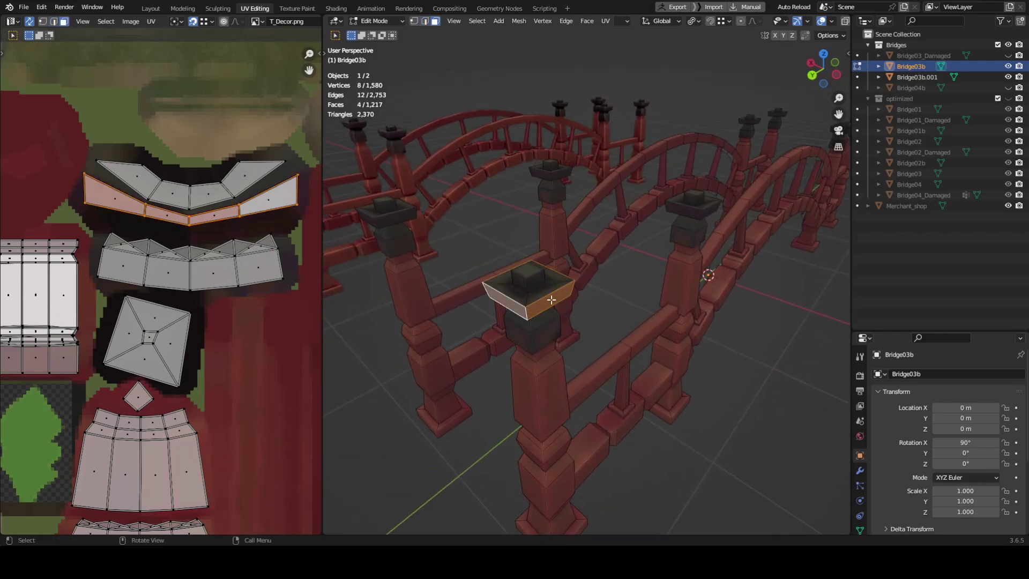
middle_click_drag(578, 284, 588, 290)
scroll(589, 290, "down", 2)
scroll(620, 307, "up", 2)
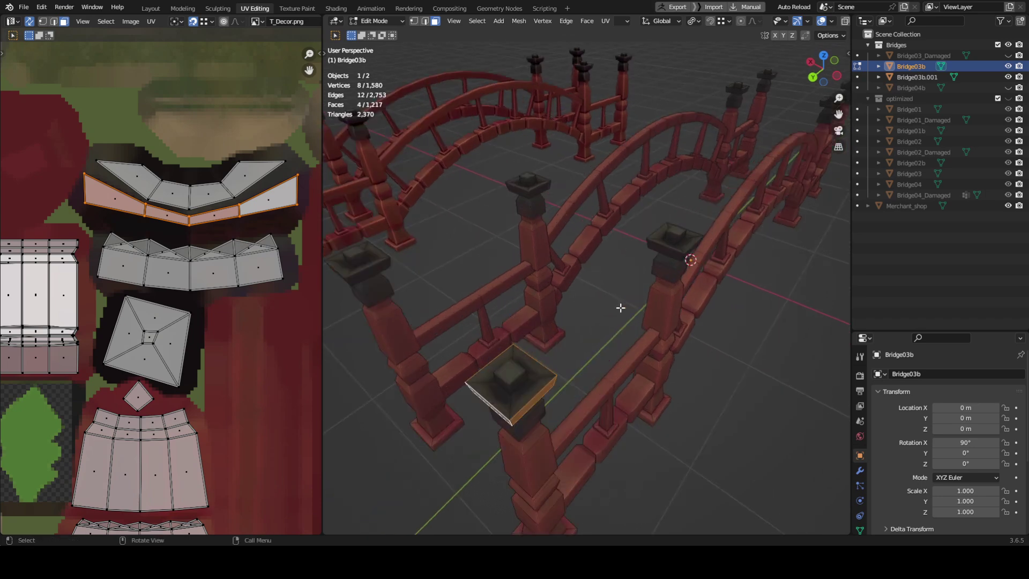
middle_click_drag(520, 384, 527, 388)
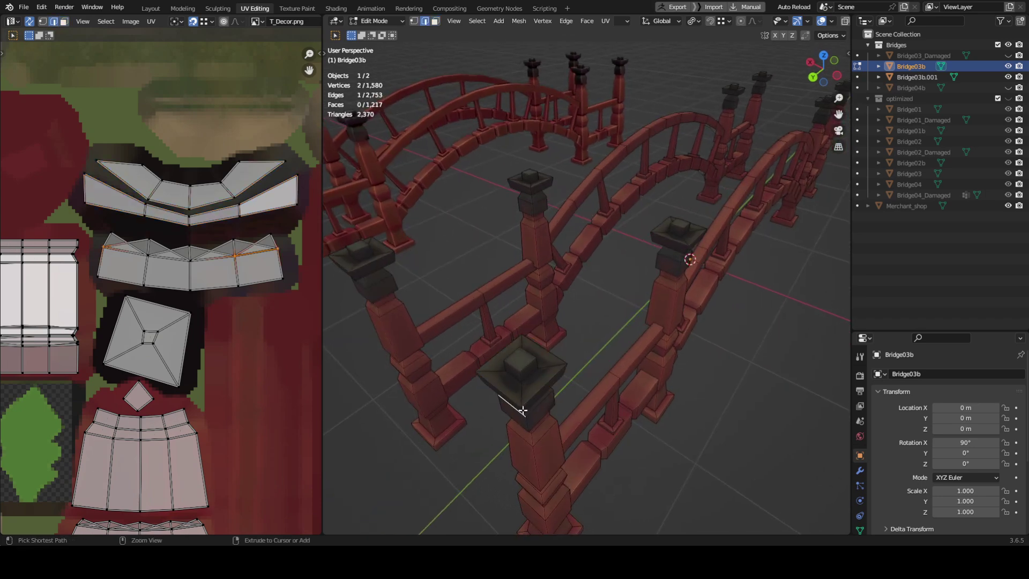
key("m")
left_click(635, 387)
key("alt+shift+z")
middle_click_drag(641, 367, 639, 374)
scroll(637, 367, "down", 3)
scroll(640, 364, "up", 3)
scroll(639, 374, "up", 5)
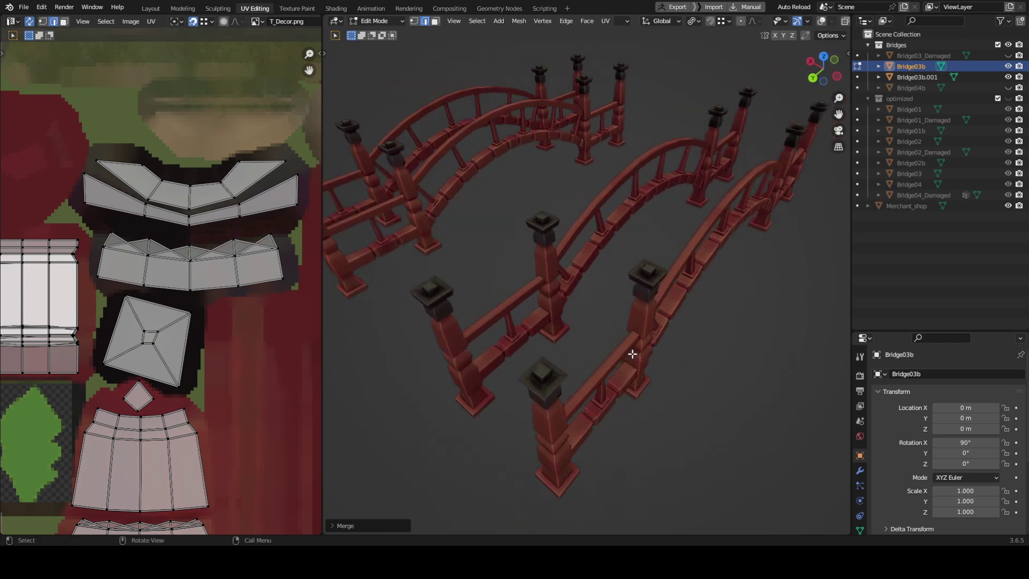
scroll(617, 340, "down", 3)
key("shift+alt+z")
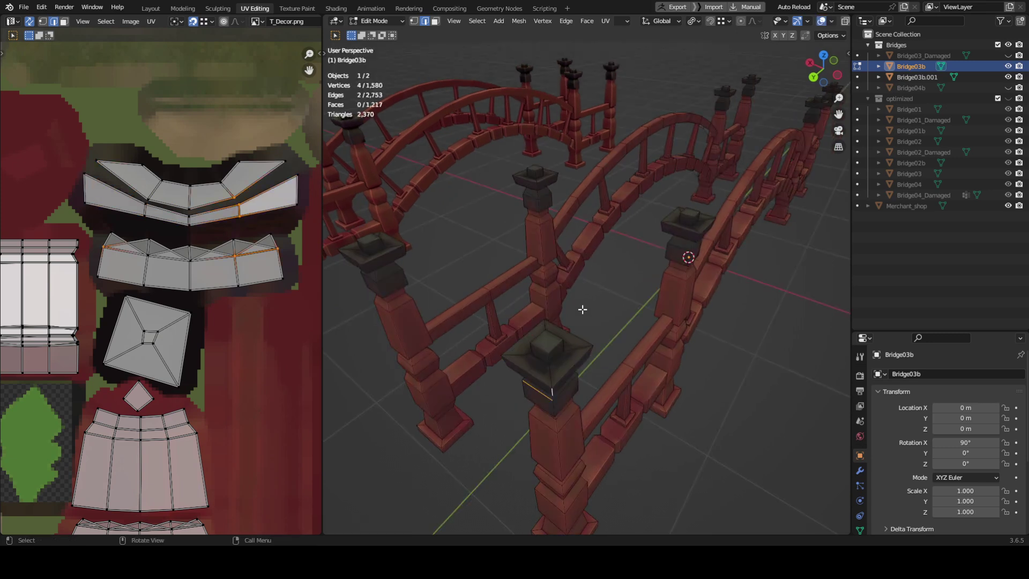
Select the vertical edge at the first corner of the cap rim on all posts through its UVs and collapse it.
middle_click_drag(177, 206, 165, 254)
scroll(165, 254, "up", 1)
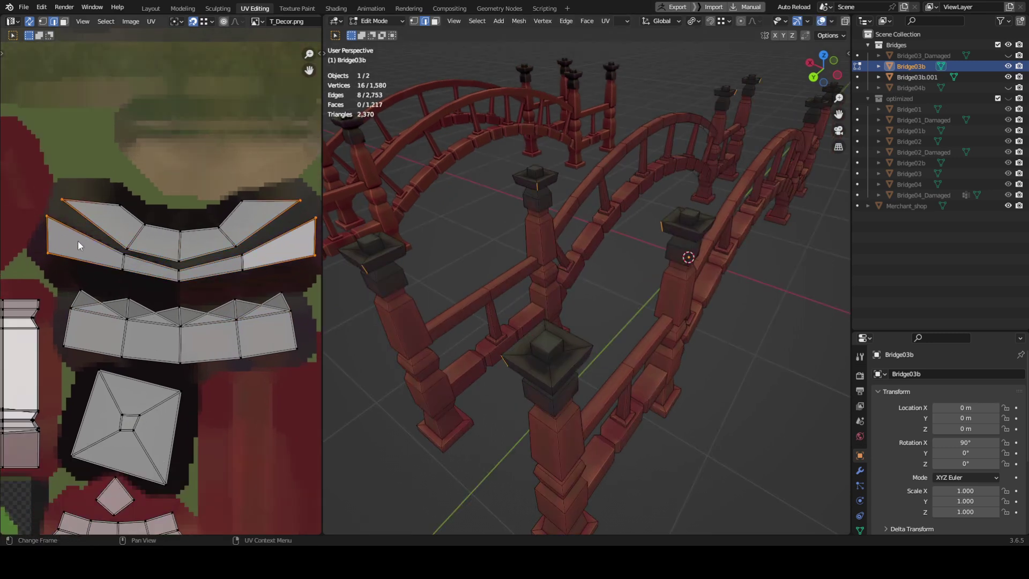
middle_click_drag(556, 306, 556, 299)
left_click(555, 300)
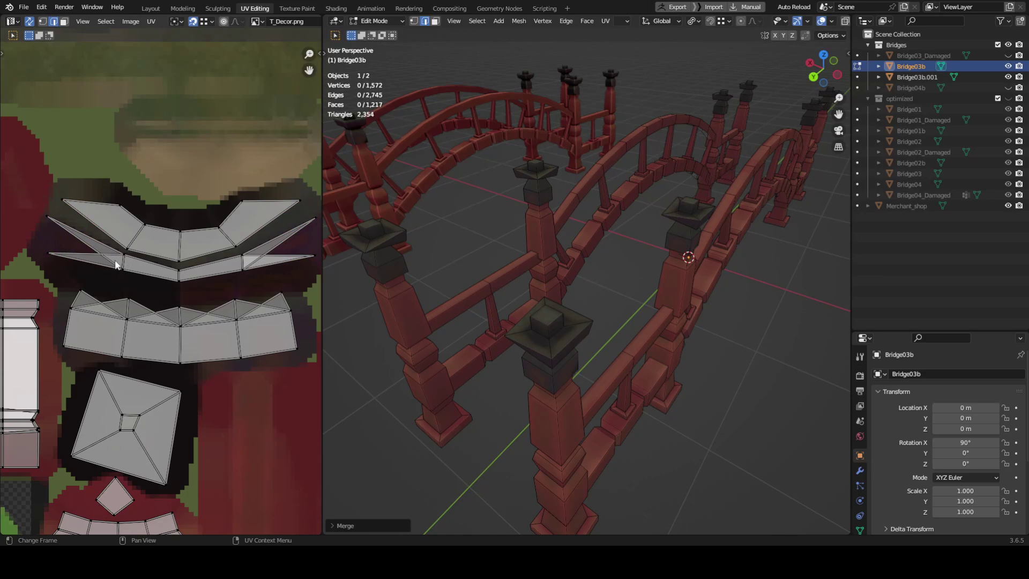
key("m")
left_click(613, 315)
key("ctrl+z")
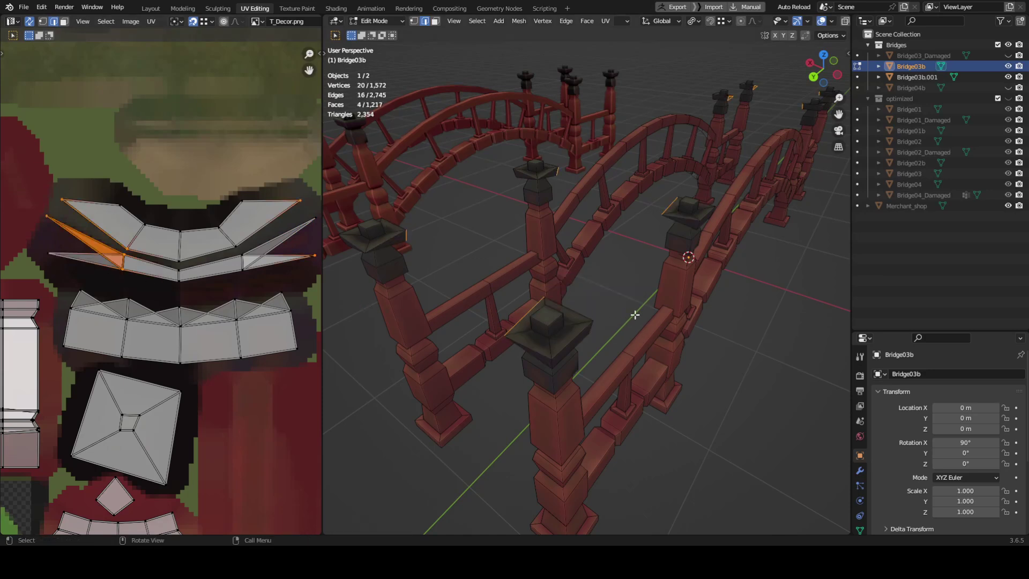
Collapse the vertical rim edges at the three remaining cap corners on all posts, one corner at a time.
key("m")
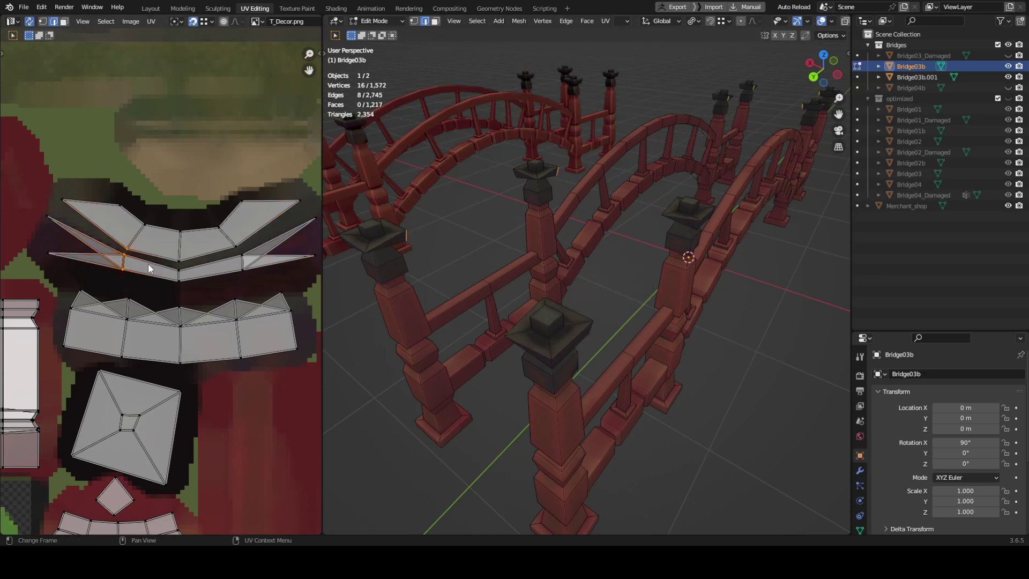
left_click(642, 333)
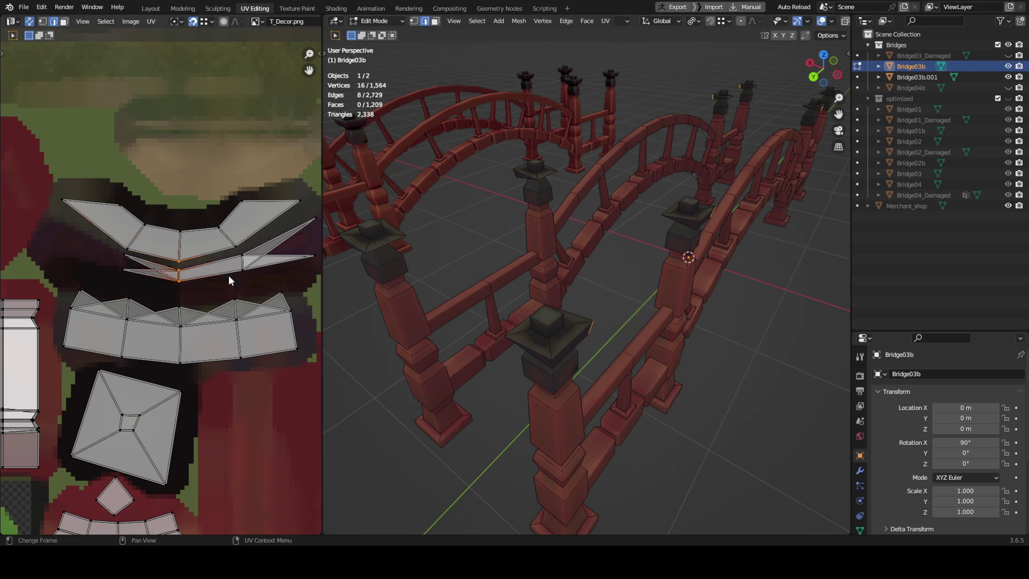
key("m")
left_click(664, 332)
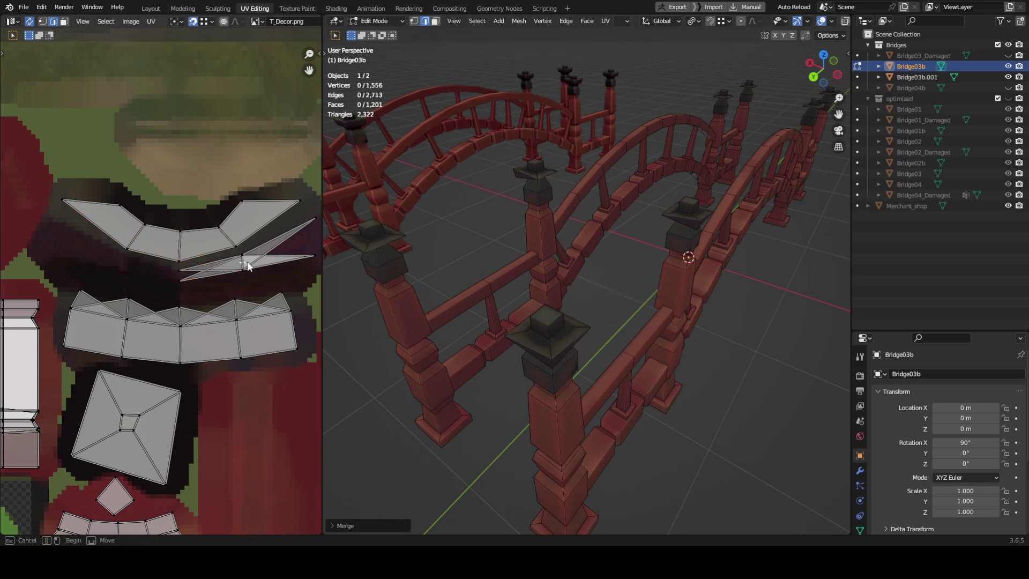
left_click_drag(247, 266, 229, 244)
key("m")
left_click(711, 322)
Dissolve the edge loops in the middle of both front straight handrails, above the balusters.
middle_click_drag(696, 294, 604, 364)
scroll(670, 303, "up", 4)
scroll(603, 363, "down", 2)
left_click_drag(604, 364, 676, 294, "alt+shift")
middle_click_drag(676, 295, 587, 338)
middle_click_drag(599, 374, 468, 338)
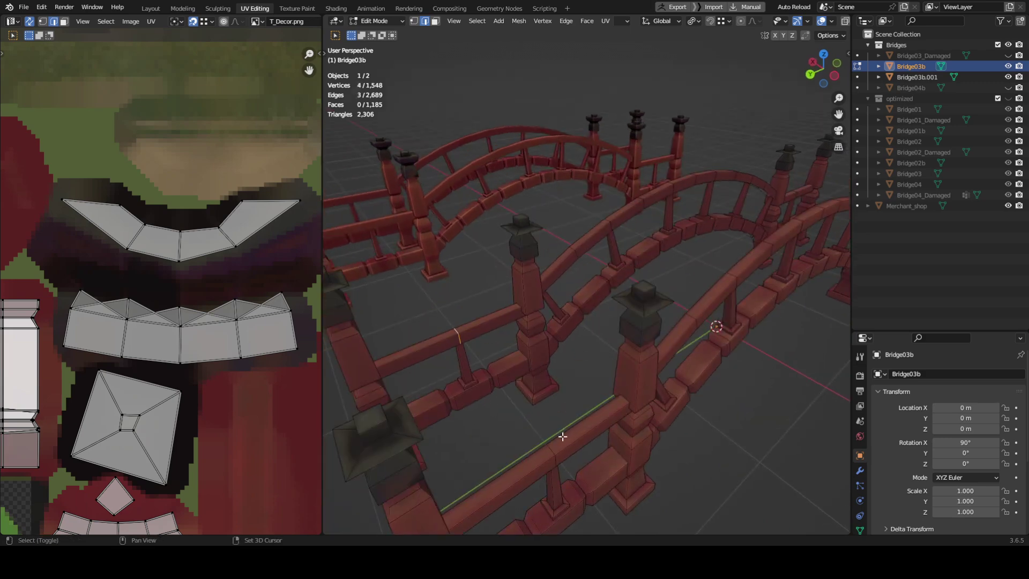
key("x")
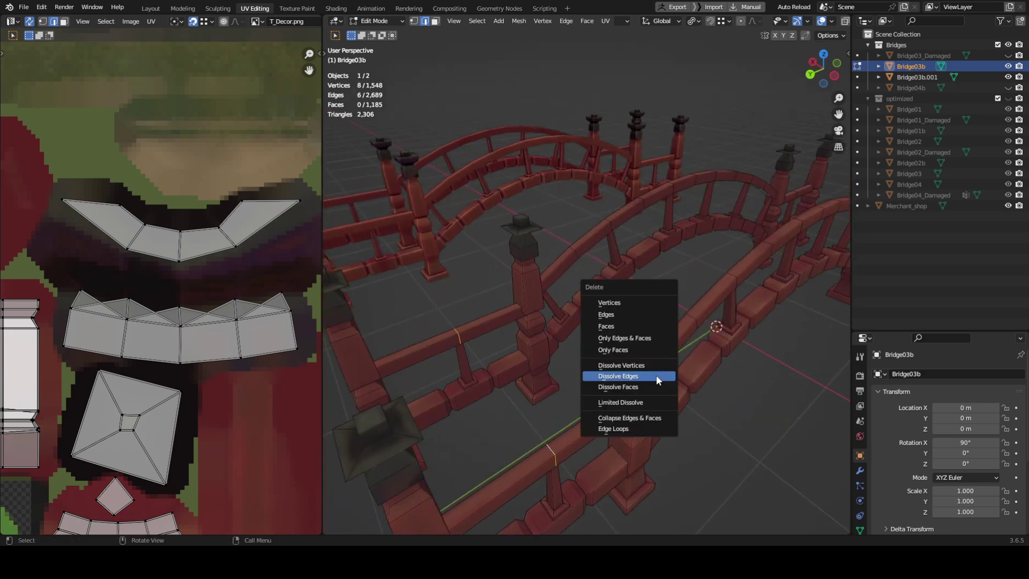
left_click(655, 374)
Try deleting the ring of faces around the baluster's foot on the front straight section.
middle_click_drag(656, 374, 577, 403)
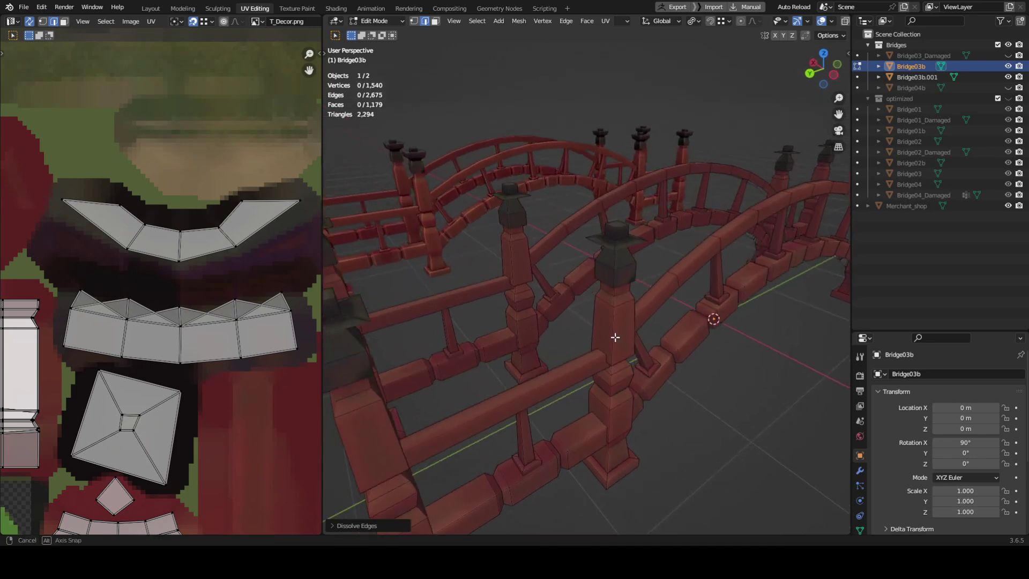
key("KP_Decimal")
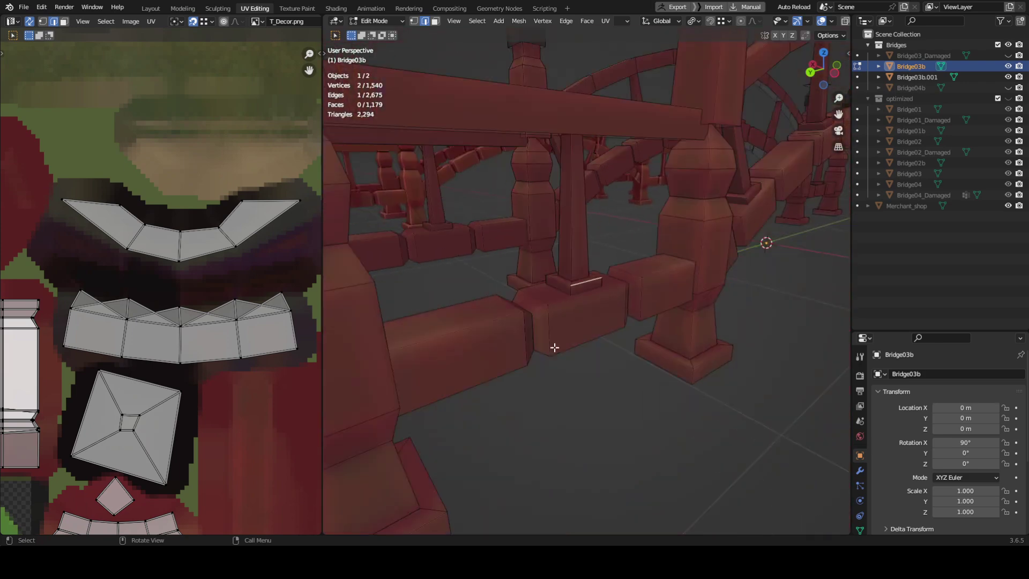
middle_click_drag(554, 347, 663, 336)
key("Tab")
key("Tab")
scroll(607, 298, "up", 6)
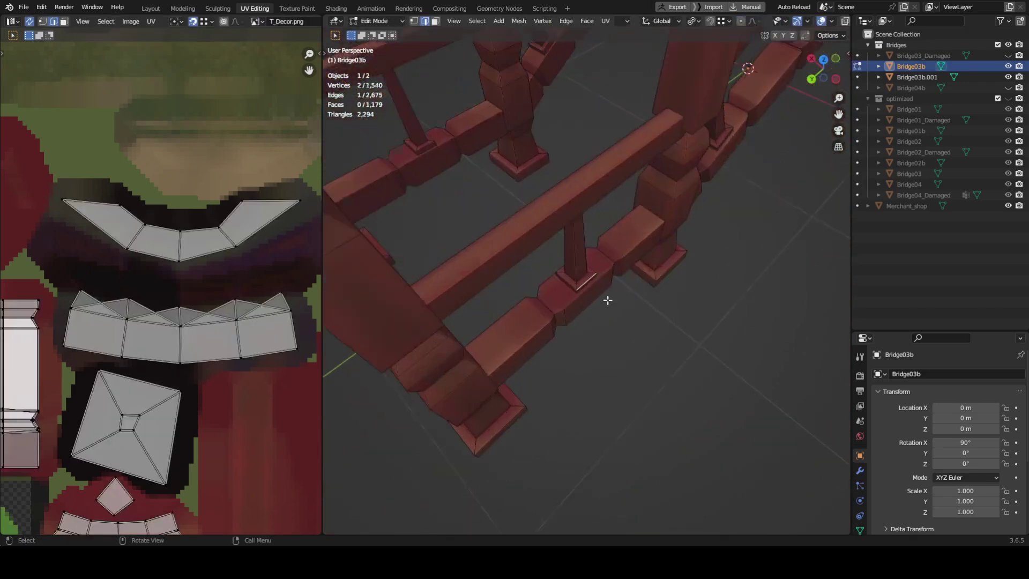
middle_click_drag(607, 298, 648, 284)
left_click(561, 298, "alt")
key("x")
left_click(632, 217)
Examine the straight and arched railings from several sides, with and without overlays.
middle_click_drag(636, 214, 632, 275)
scroll(633, 274, "up", 3)
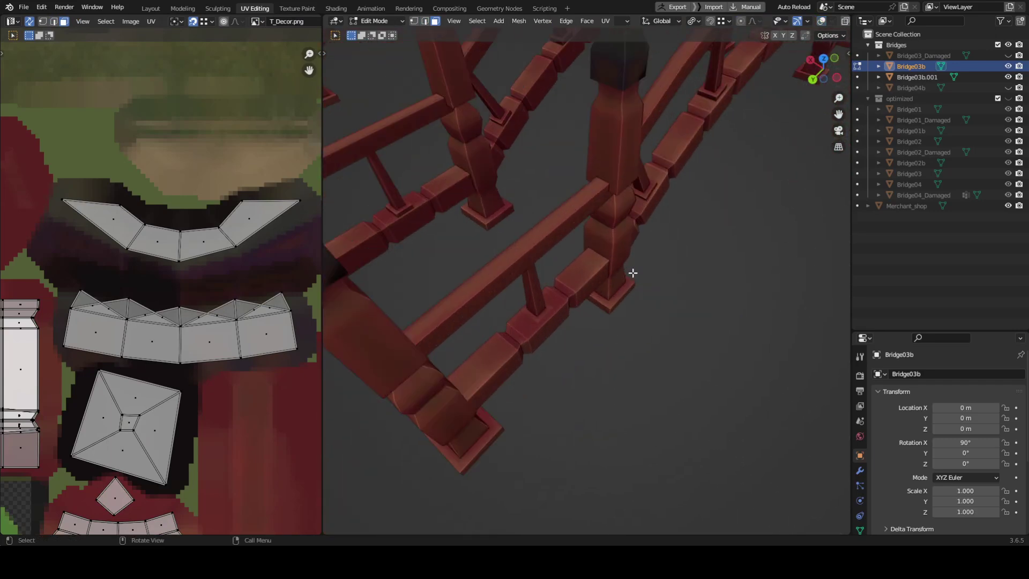
scroll(633, 273, "down", 4)
middle_click_drag(632, 272, 643, 179)
middle_click_drag(643, 180, 613, 289, "shift")
middle_click_drag(702, 292, 579, 238, "shift")
key("alt+shift+z")
middle_click_drag(653, 236, 512, 257, "shift")
middle_click_drag(587, 254, 551, 243)
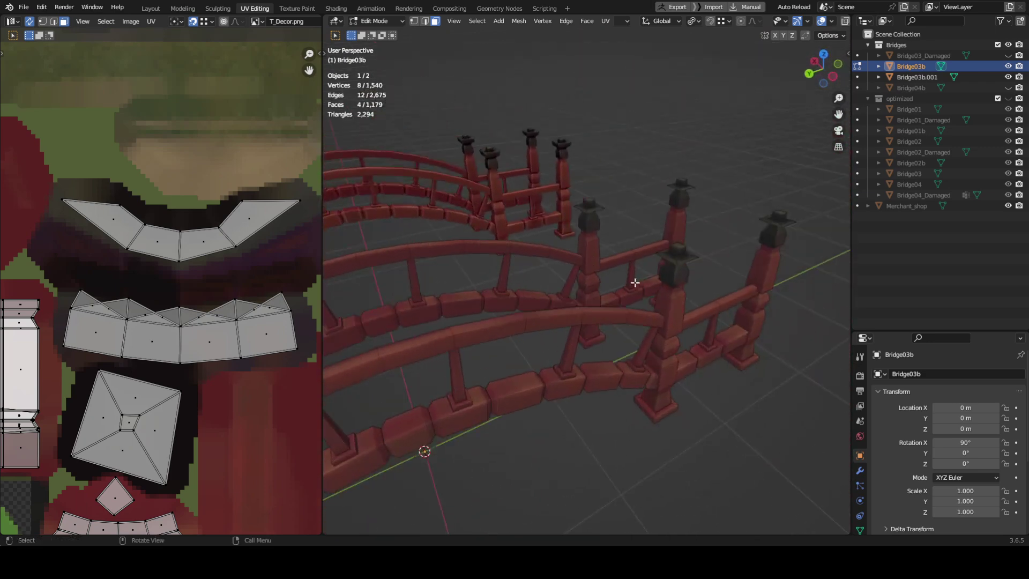
Try selecting redundant edge loops on both arched handrails near the far posts.
middle_click_drag(683, 286, 614, 387)
key("2")
left_click(605, 323, "alt")
middle_click_drag(603, 332, 622, 328)
left_click(618, 304, "alt+shift")
middle_click_drag(521, 335, 693, 283, "shift")
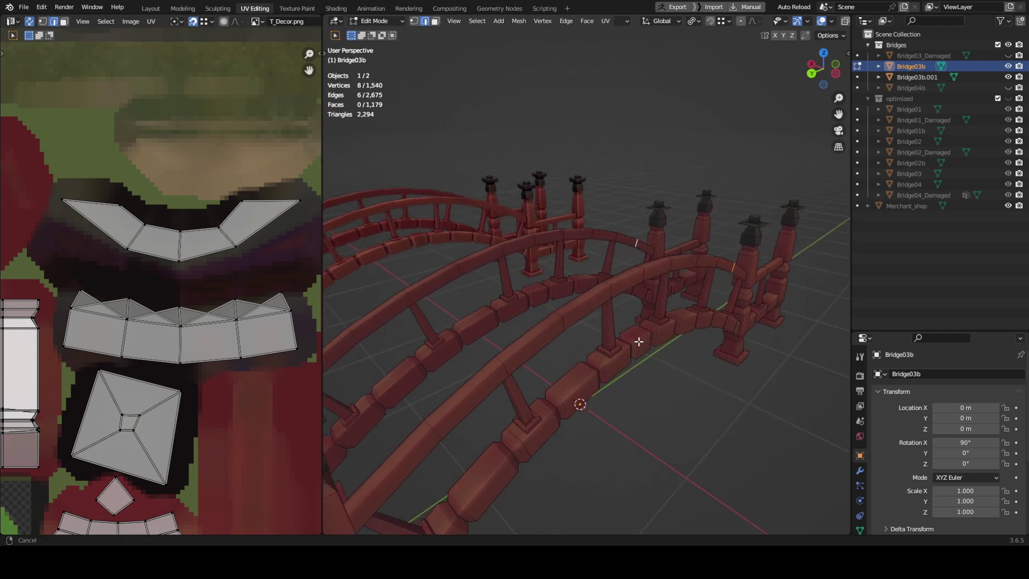
middle_click_drag(639, 341, 573, 347)
middle_click_drag(529, 371, 541, 339)
left_click(524, 311, "ctrl+alt")
Try dissolving redundant edge loops between the balusters along both arched handrails.
scroll(524, 311, "down", 3)
key("Tab")
scroll(589, 331, "up", 2)
key("Tab")
scroll(560, 322, "up", 1)
left_click(485, 386, "alt")
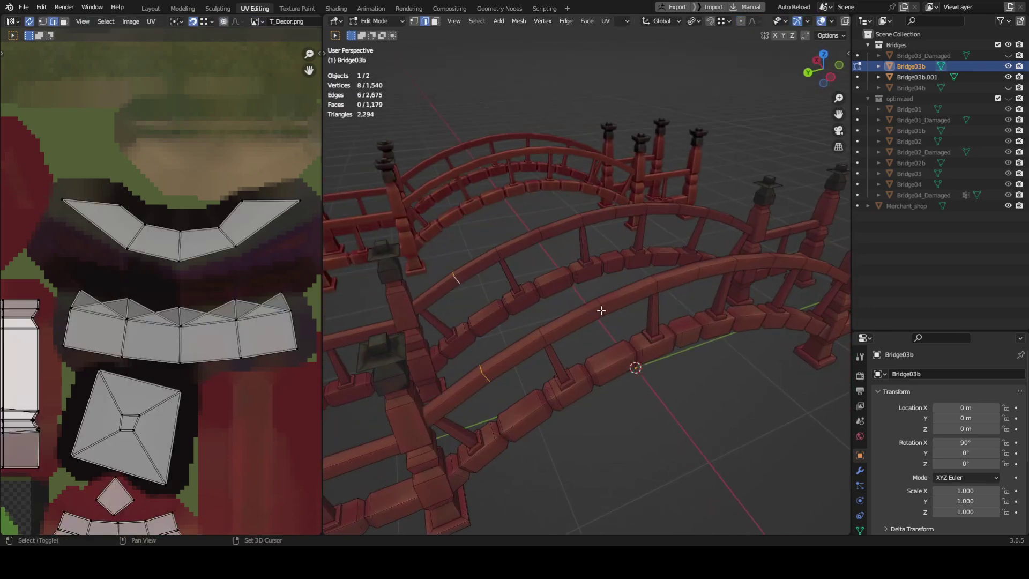
key("x")
left_click(697, 308)
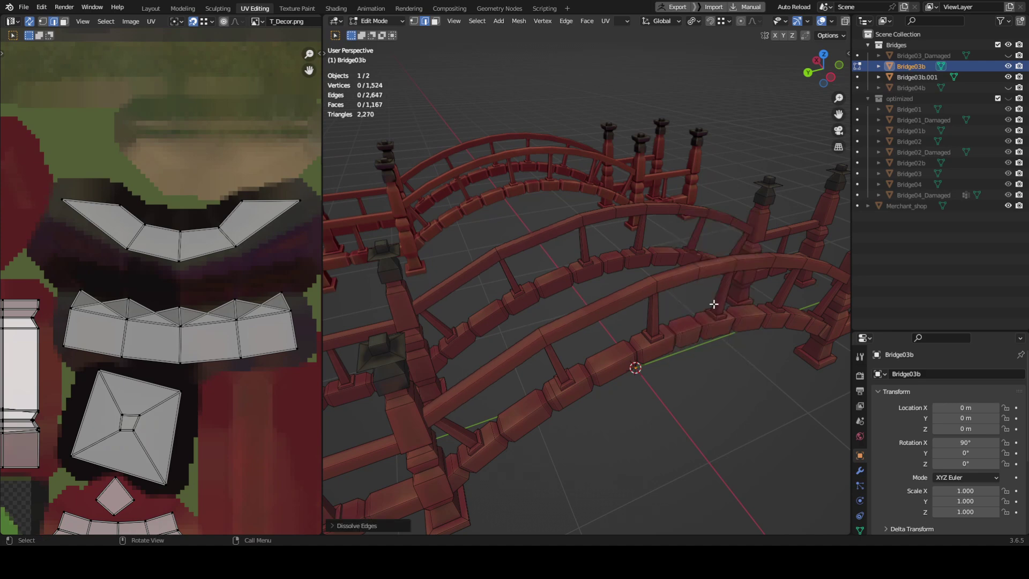
middle_click_drag(686, 300, 517, 395)
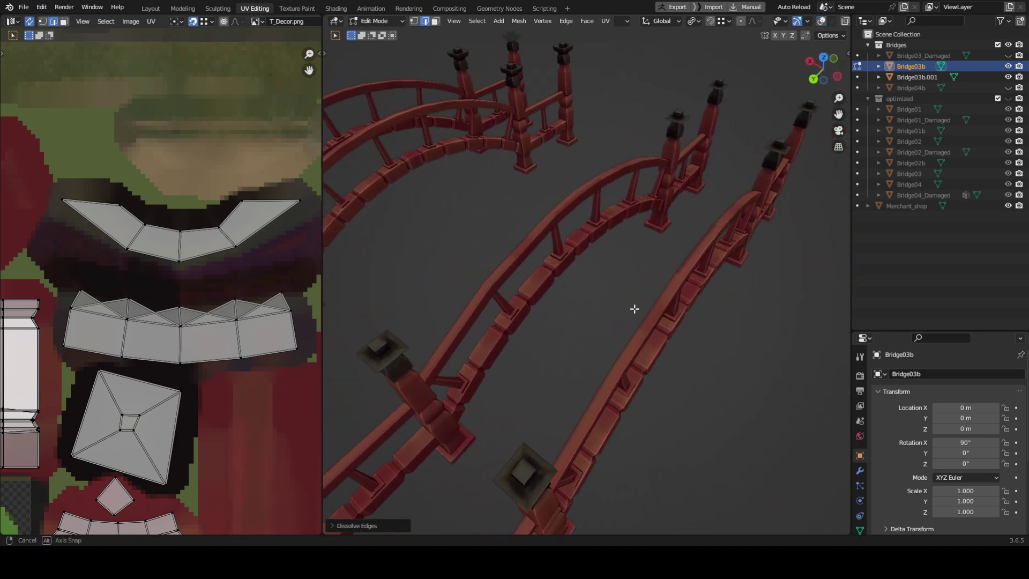
left_click(696, 272, "alt")
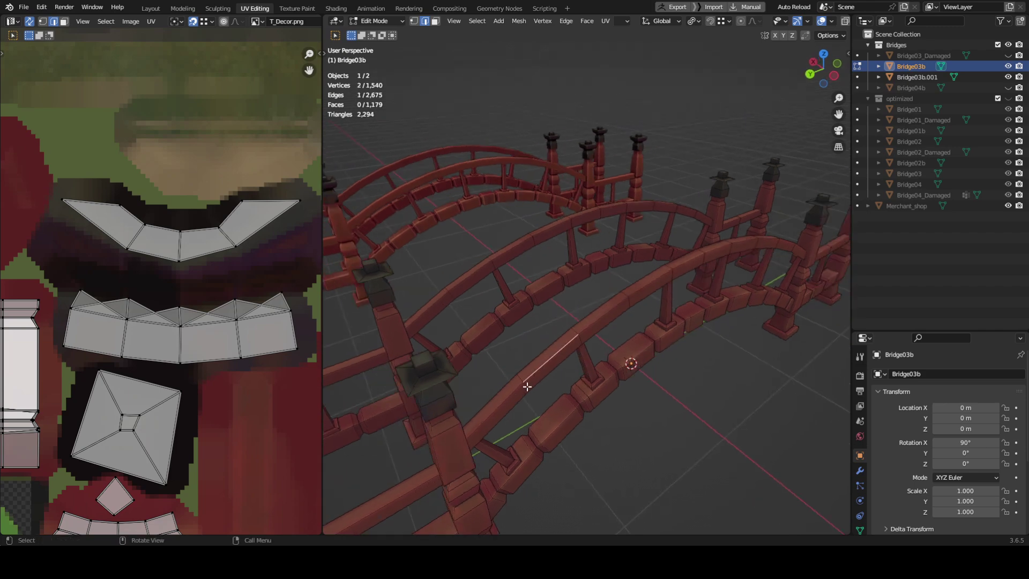
Try Checker Deselect on the near arched handrail's edge ring, starting from its frontmost crosswise edge.
left_click(528, 374, "ctrl+alt")
key("shift+z")
key("shift+z")
left_click(519, 377, "ctrl+alt")
key("q")
left_click(477, 22)
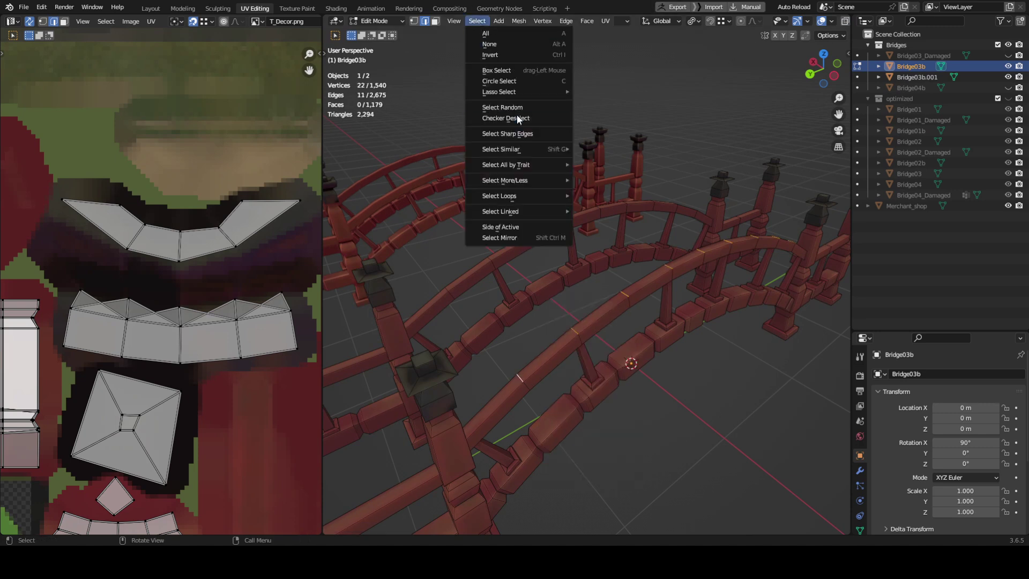
left_click(516, 120)
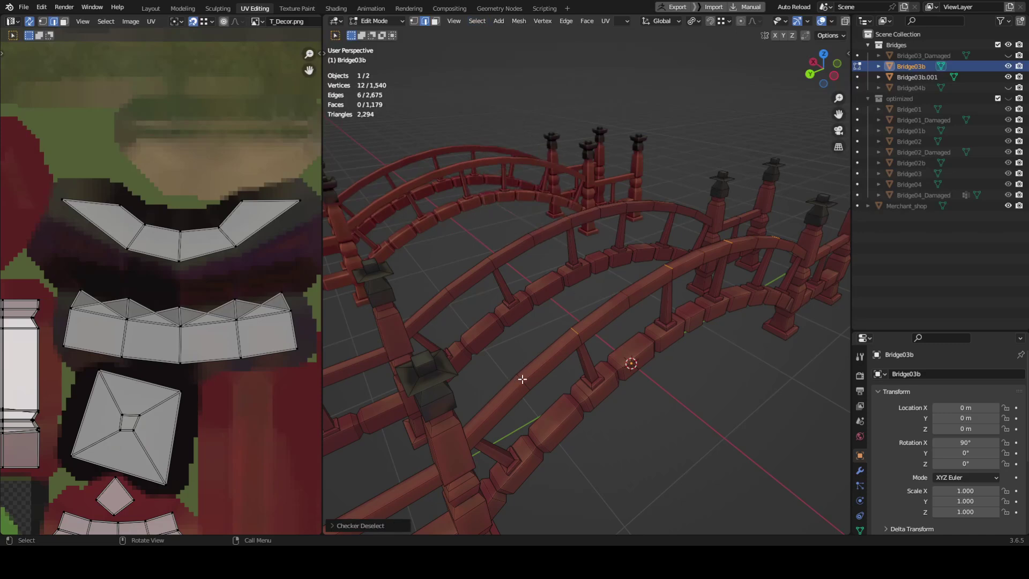
key("ctrl+z")
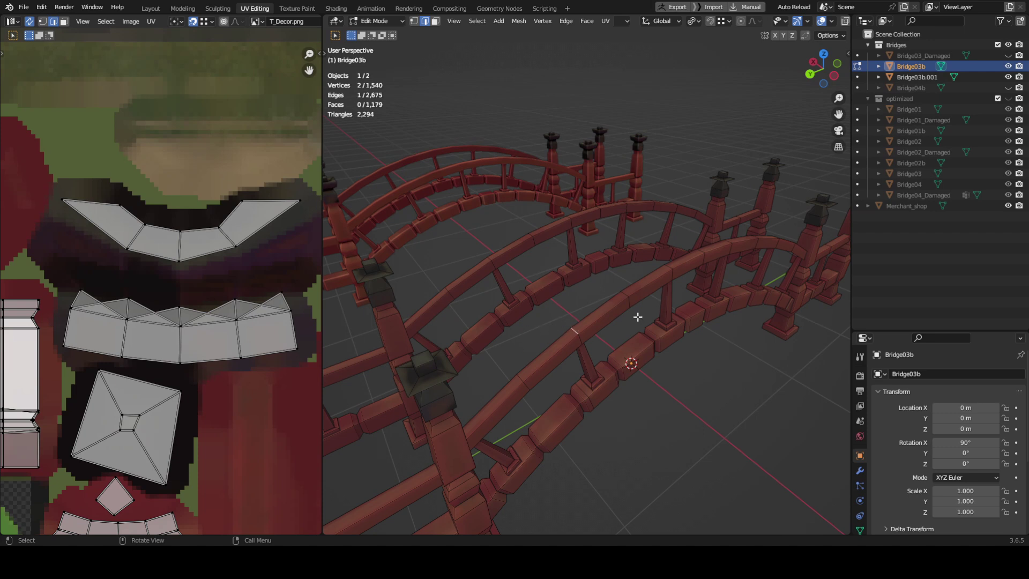
Select the near arched handrail's crosswise edge ring from the edge above the second baluster and apply Checker Deselect.
left_click(574, 330, "alt")
left_click(478, 21)
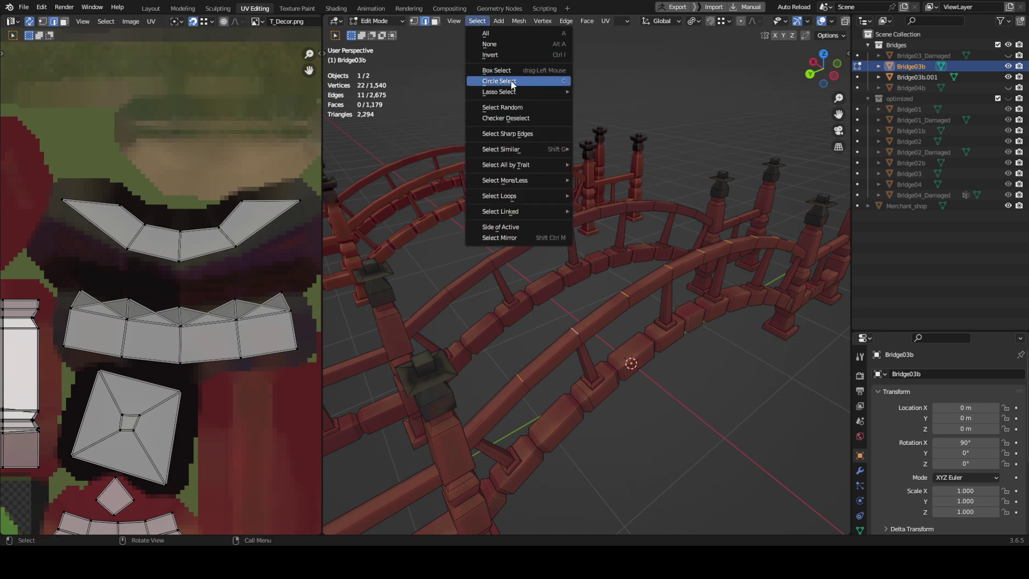
left_click(512, 114)
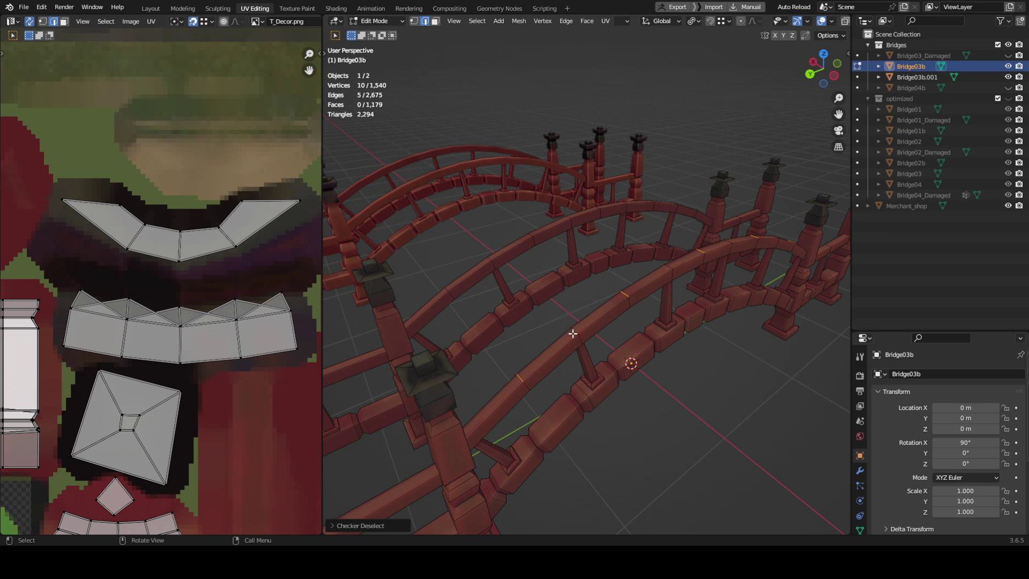
Extend the alternate crosswise edges on the near arched handrail to their full edge loops.
middle_click_drag(566, 325, 627, 322)
mouse_move(666, 271)
middle_mouse_down()
mouse_move(679, 246)
mouse_move(673, 285)
mouse_move(664, 268)
middle_mouse_up()
left_click(478, 21)
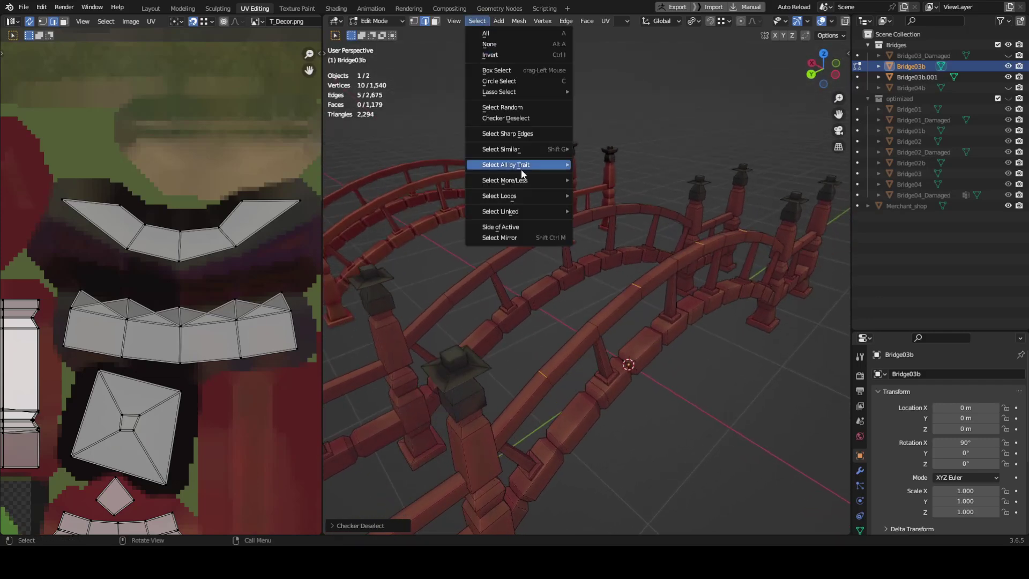
mouse_move(516, 196)
left_click(605, 193)
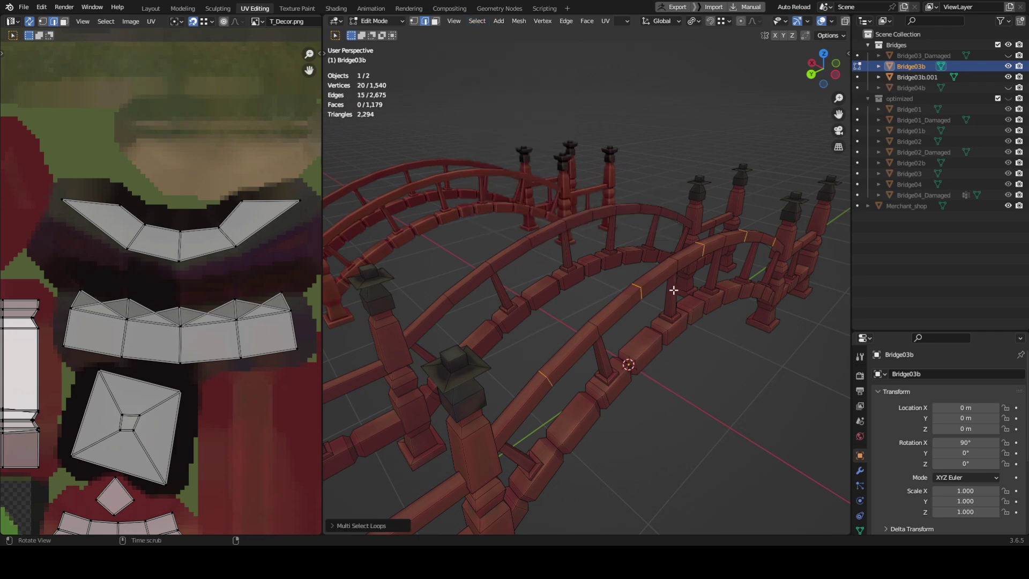
Dissolve the selected alternate edge loops on the near arched handrail.
key("x")
left_click(671, 294)
middle_click_drag(672, 294, 634, 291)
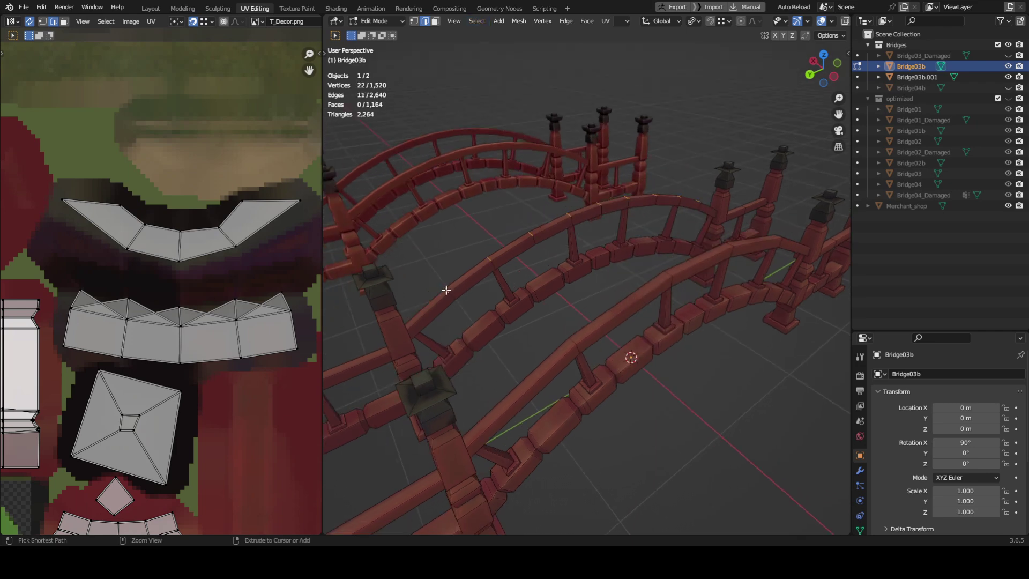
Apply Checker Deselect to the far arched handrail's crosswise edge ring, extend the remaining edges to full loops and dissolve them.
middle_click_drag(446, 290, 531, 271)
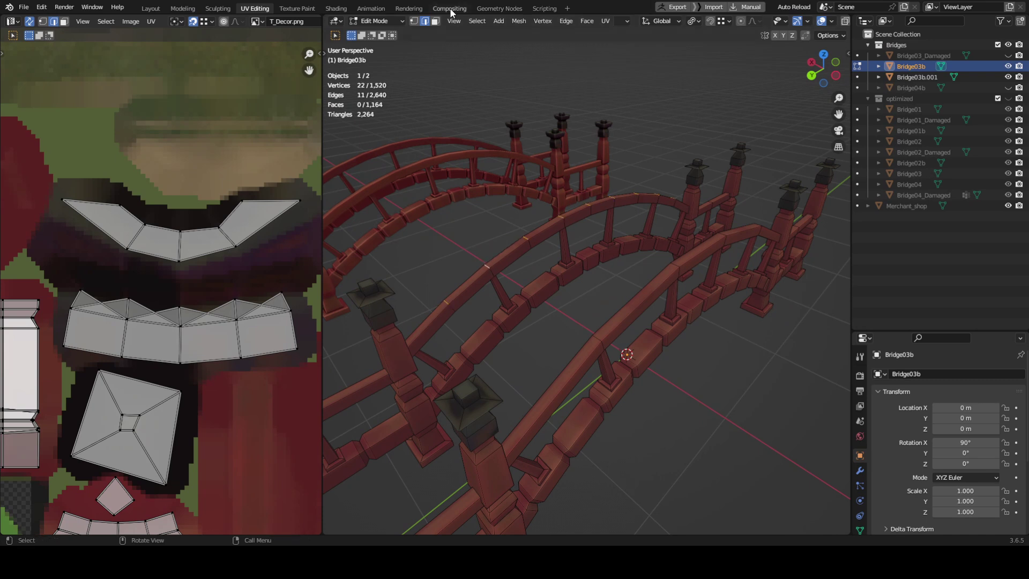
left_click(476, 21)
left_click(505, 118)
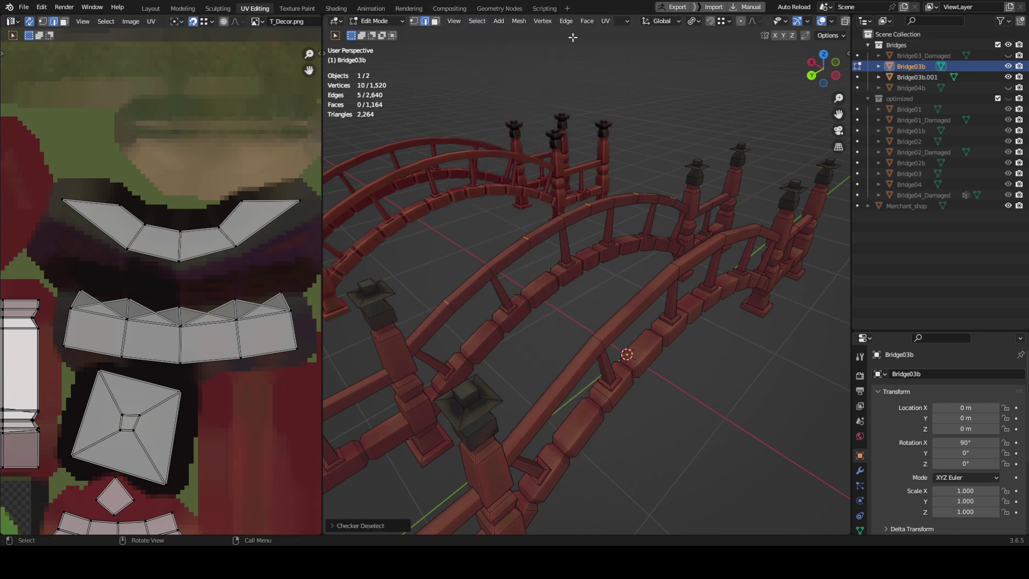
key("q")
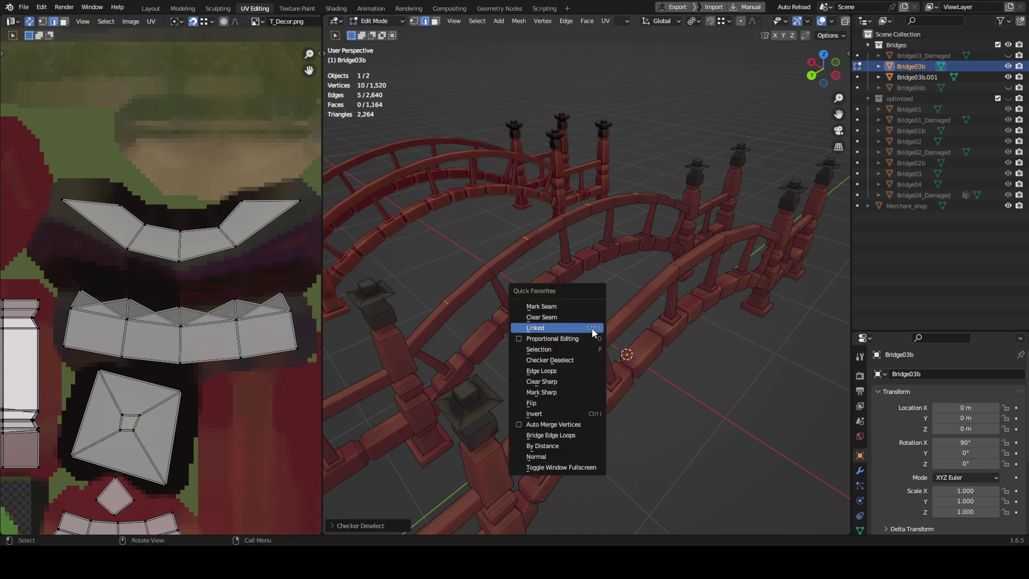
left_click(554, 372)
key("x")
left_click(568, 284)
Dissolve the crosswise edge loops above the balusters on both short straight handrails at this end of the bridge.
middle_click_drag(567, 285, 691, 394)
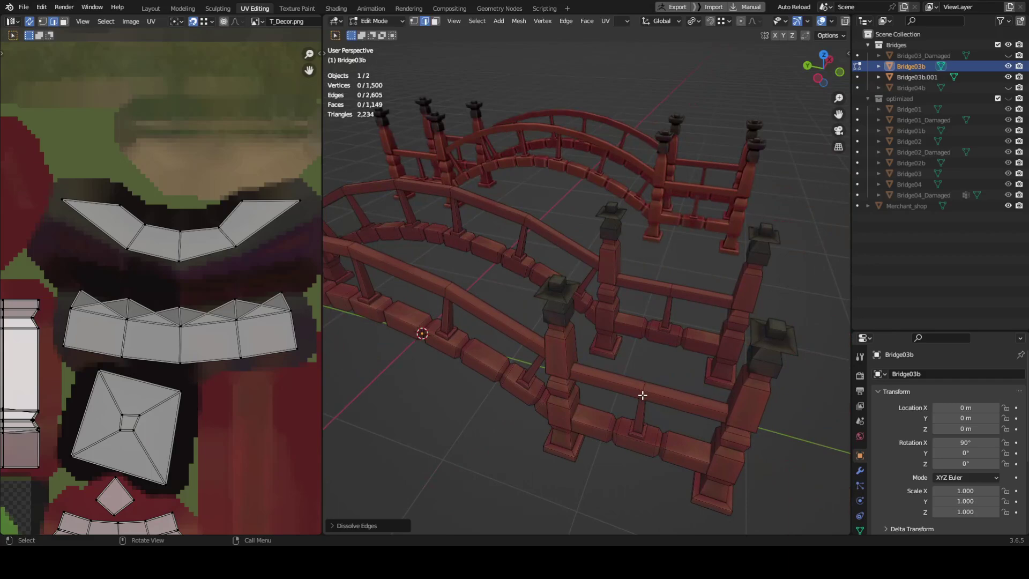
left_click(642, 395, "alt")
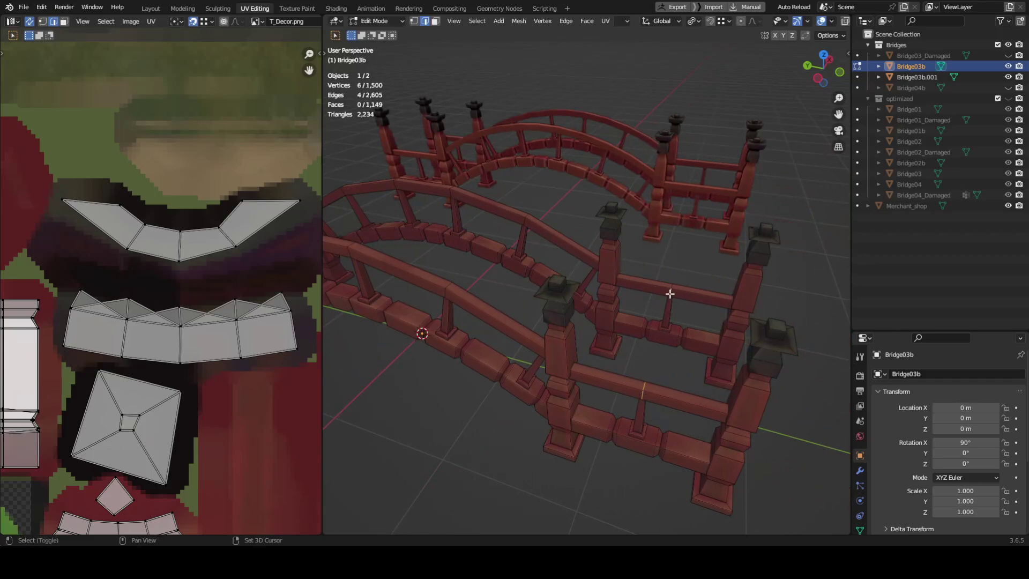
key("x")
left_click(694, 308)
middle_click_drag(694, 307, 634, 289)
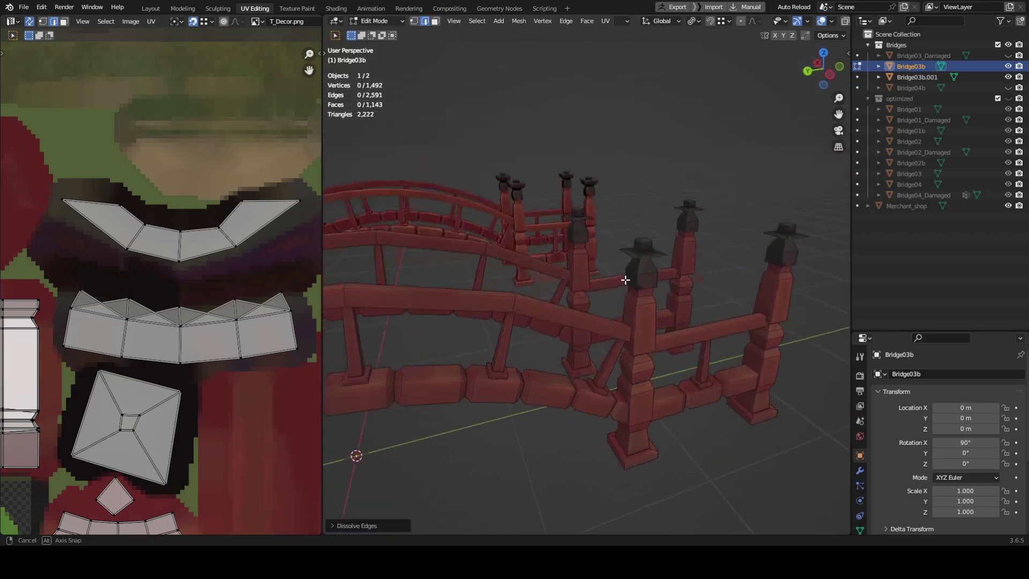
Compare the optimized bridge with its unmodified duplicate in Object Mode in the Layout workspace.
key("Tab")
left_click(151, 10)
middle_click_drag(420, 174, 540, 394)
scroll(446, 171, "down", 3)
left_click(447, 269)
middle_click_drag(446, 269, 403, 368)
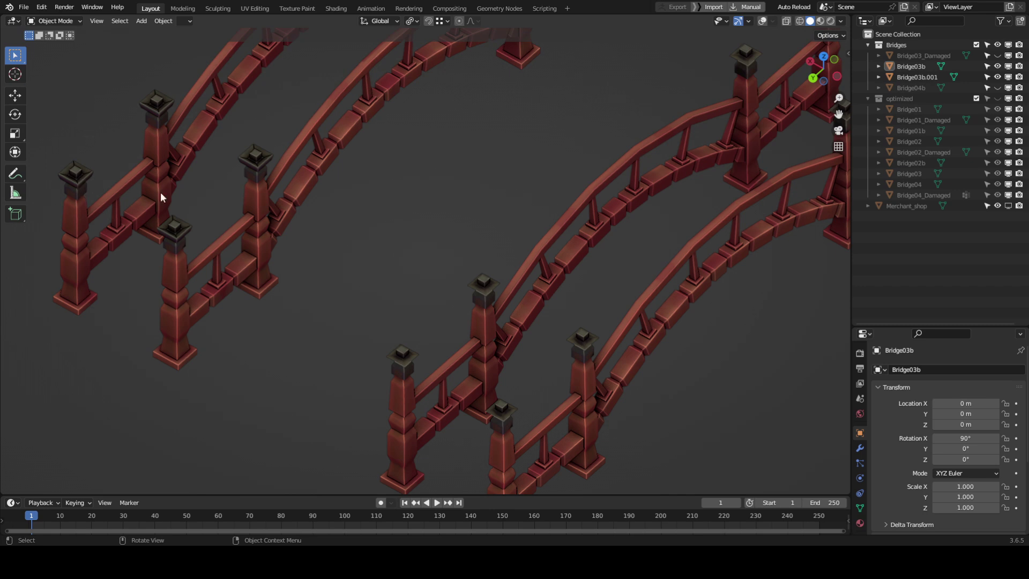
middle_click_drag(410, 359, 143, 193, "shift")
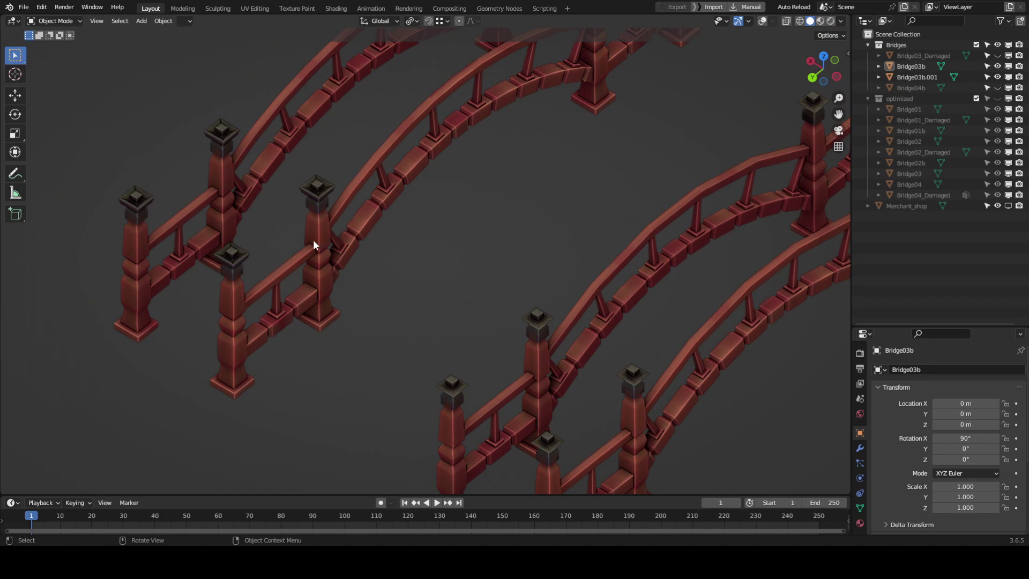
middle_click_drag(312, 240, 257, 232, "shift")
middle_click_drag(253, 215, 245, 213)
middle_click_drag(257, 247, 257, 251)
Show the overlays and isolate the duplicate Bridge03b.001 to check its mesh statistics, restoring the other bridge's visibility.
key("shift+alt+z")
left_click(287, 233)
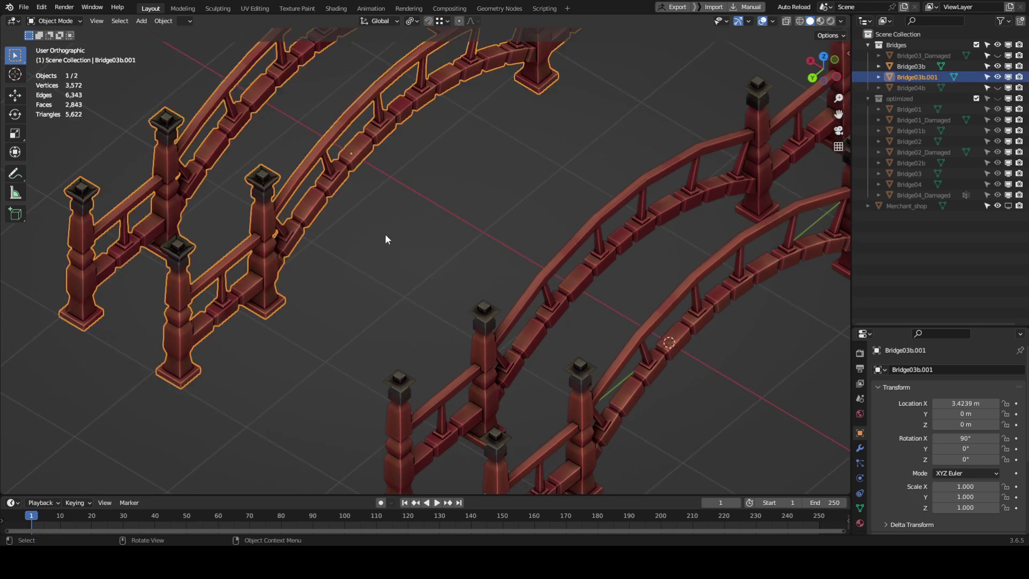
scroll(387, 237, "down", 1)
left_click_drag(424, 273, 418, 243, "alt+shift")
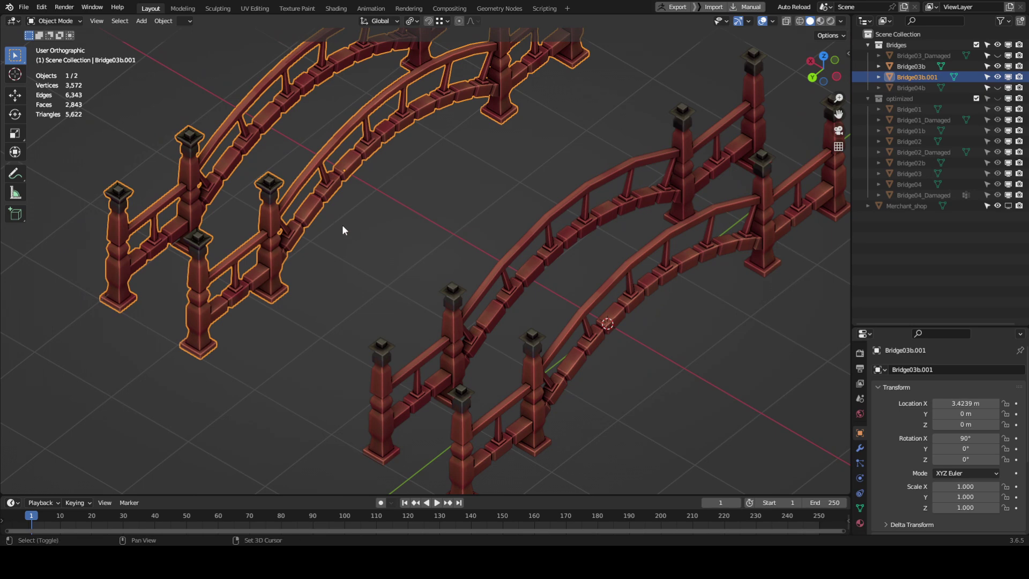
key("shift+h")
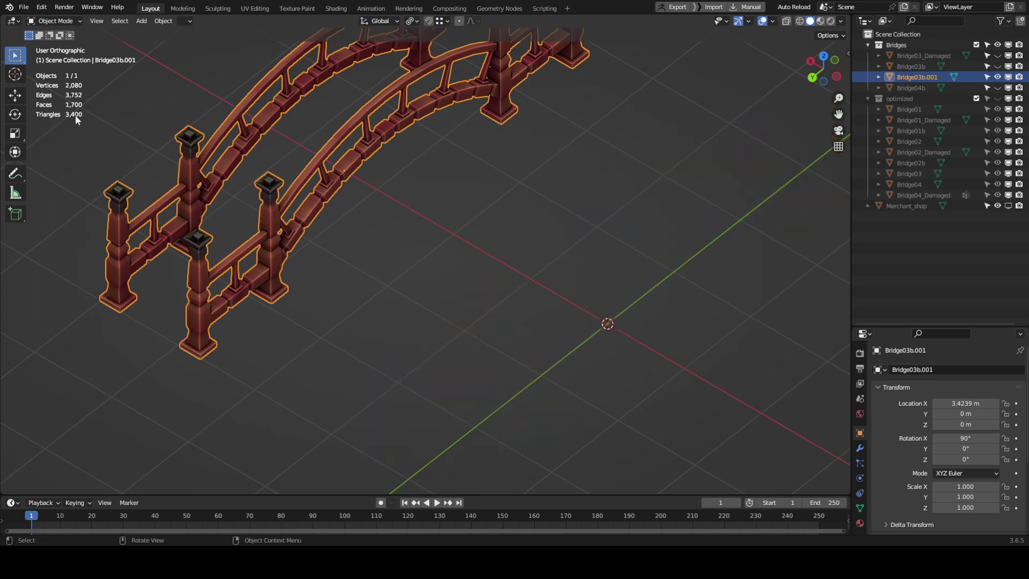
key("alt+h")
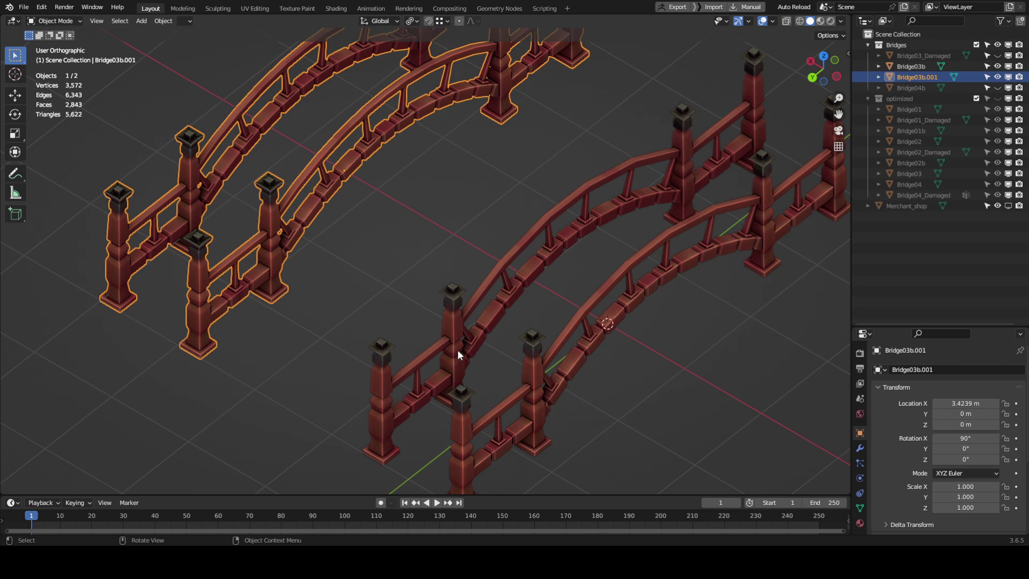
Isolate the optimized Bridge03b and check its mesh statistics.
left_click(455, 342)
key("shift+h")
middle_click_drag(472, 337, 447, 292, "shift")
scroll(448, 295, "up", 1)
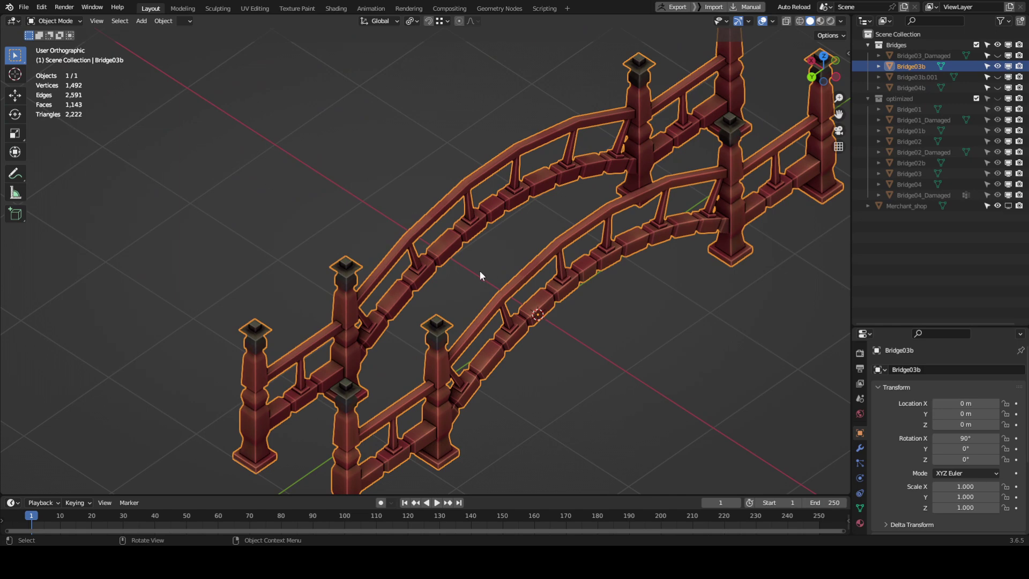
Dissolve one more leftover redundant edge loop on Bridge03b in Edit Mode.
middle_click_drag(474, 271, 535, 271)
scroll(370, 270, "up", 3)
key("Tab")
scroll(519, 386, "up", 1)
key("x")
left_click(673, 356)
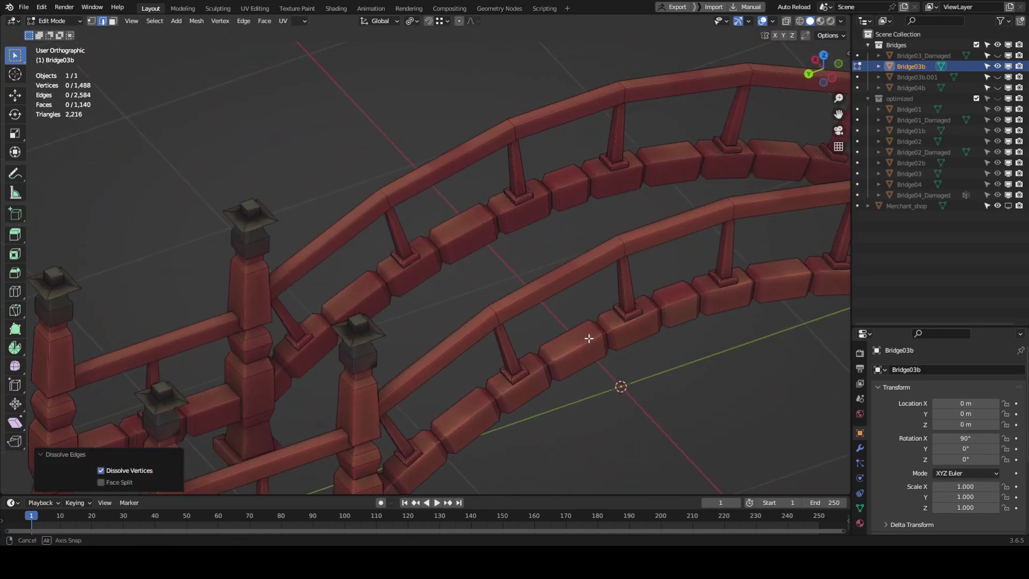
Examine the edges of the arched railings in wireframe shading, ending in solid shading.
middle_click_drag(592, 343, 621, 250)
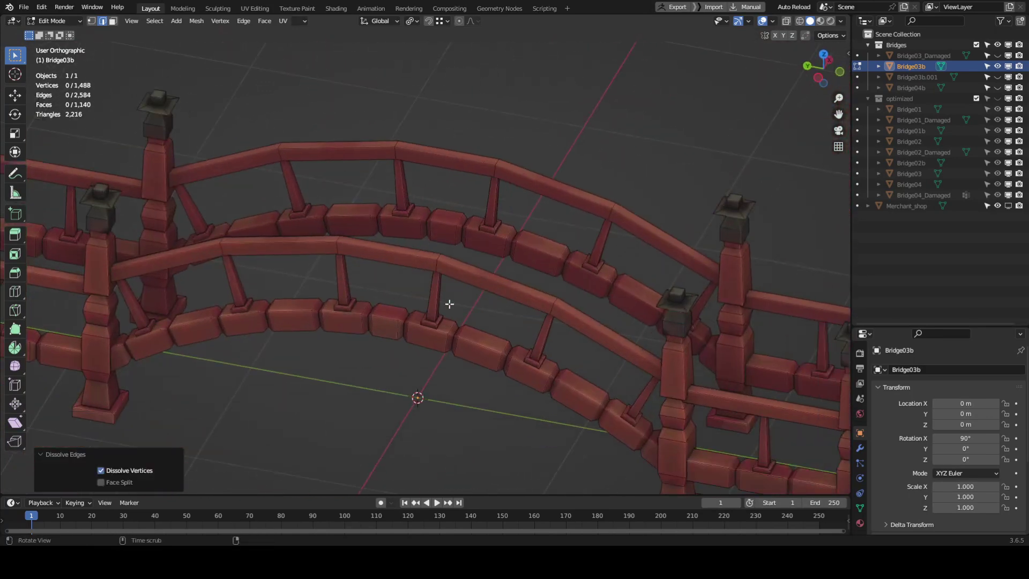
scroll(600, 268, "up", 2)
key("z")
left_click(480, 292)
middle_click_drag(487, 292, 478, 294)
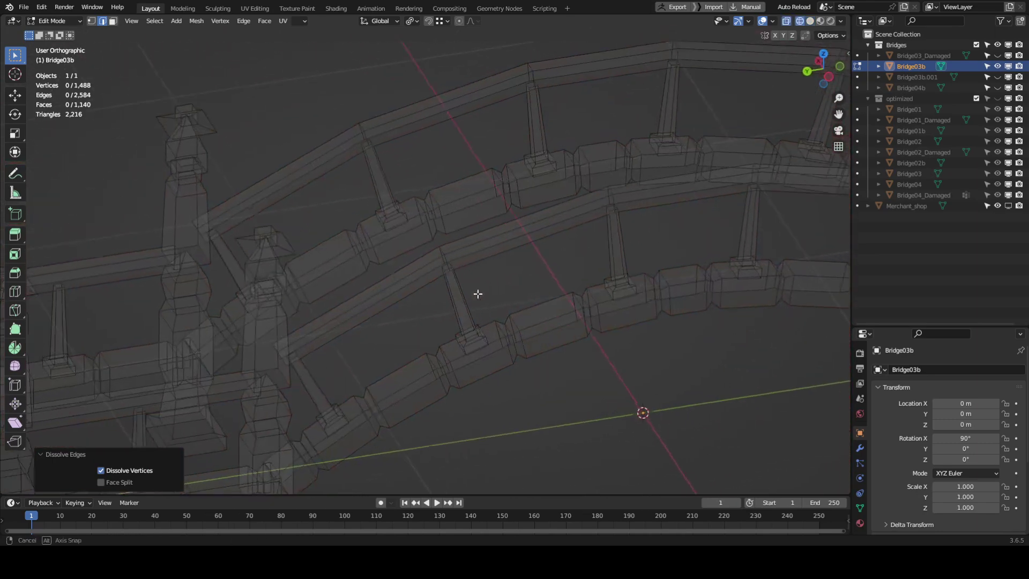
key("z")
left_click(376, 407)
Select the edge loop in the groove between the outer and middle lower-rail blocks at the bridge's end and inspect it closely.
middle_click_drag(376, 406, 452, 306, "shift")
middle_click_drag(240, 408, 300, 343)
left_click(291, 339, "alt")
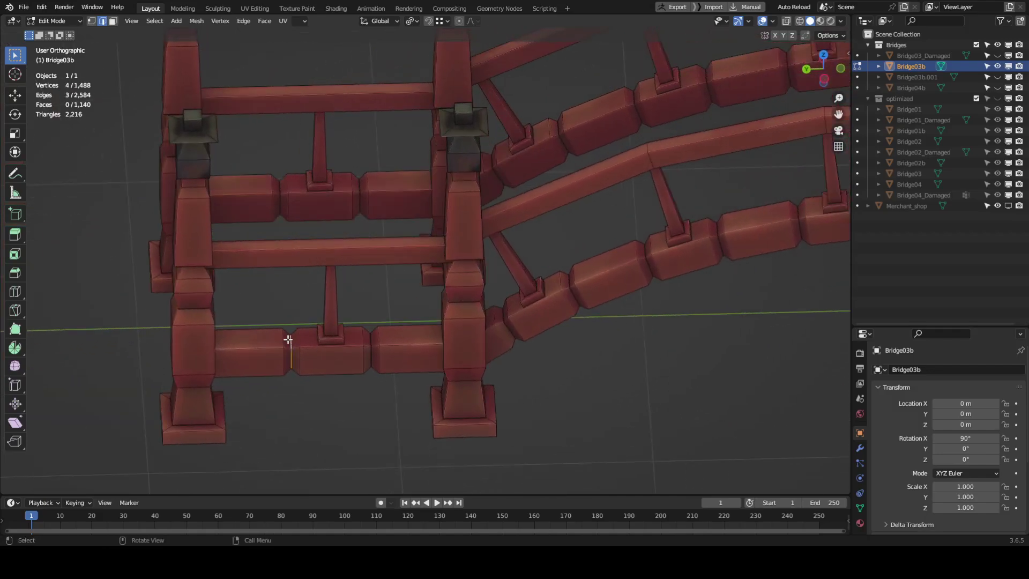
key("KP_Decimal")
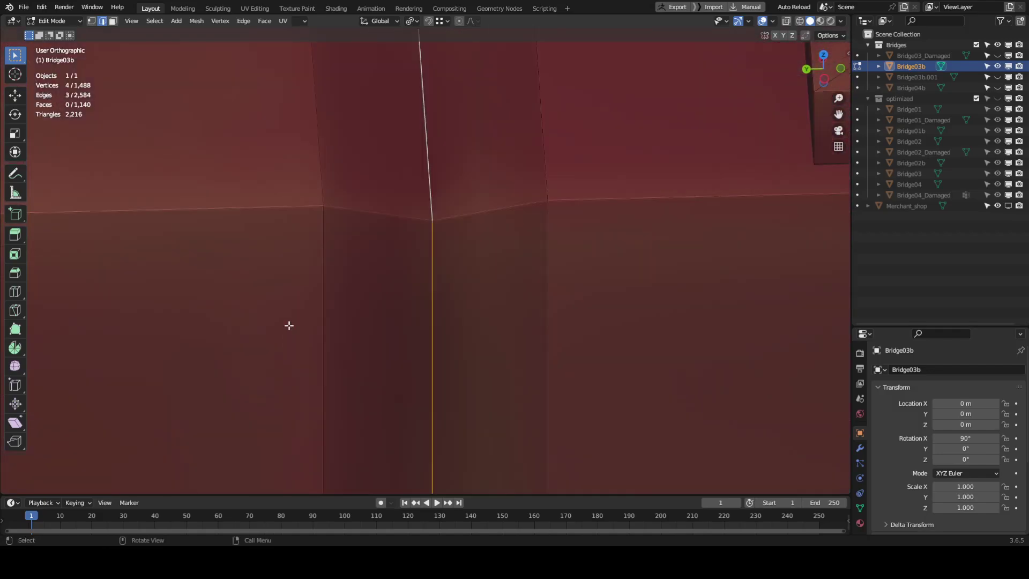
scroll(402, 295, "down", 10)
middle_click_drag(466, 303, 498, 305)
middle_click_drag(499, 306, 503, 362, "shift")
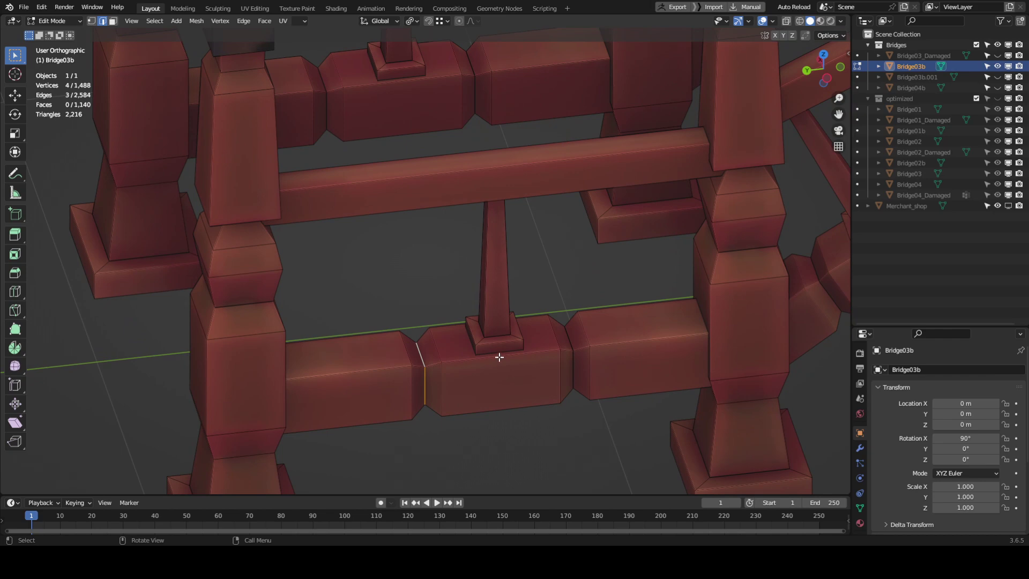
scroll(498, 352, "down", 6)
Examine the lower-rail grooves in Object Mode, both close up and with the whole bridge in view, against the triangle count.
key("Tab")
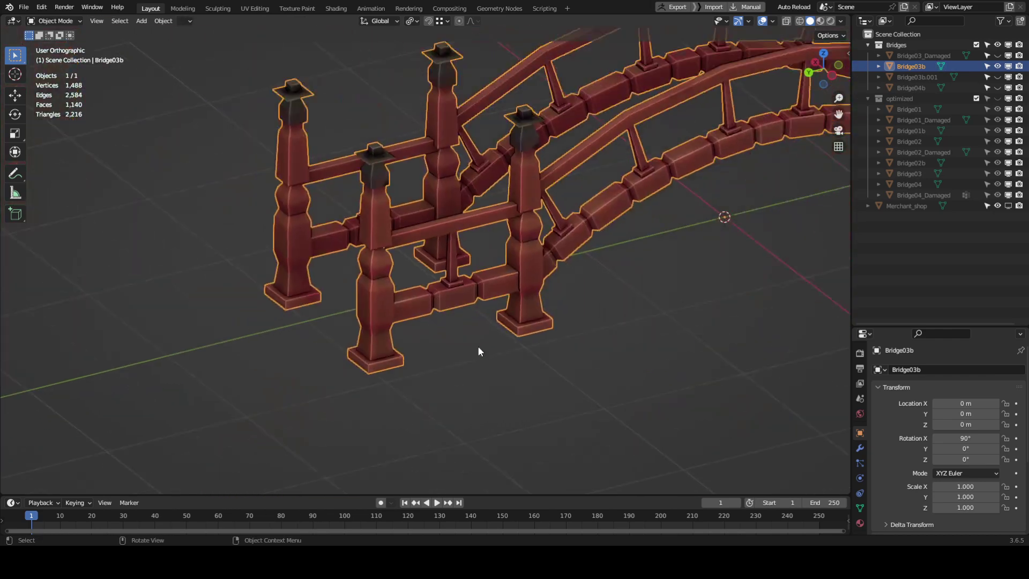
scroll(482, 351, "up", 8)
middle_click_drag(503, 209, 440, 255)
scroll(441, 255, "up", 3)
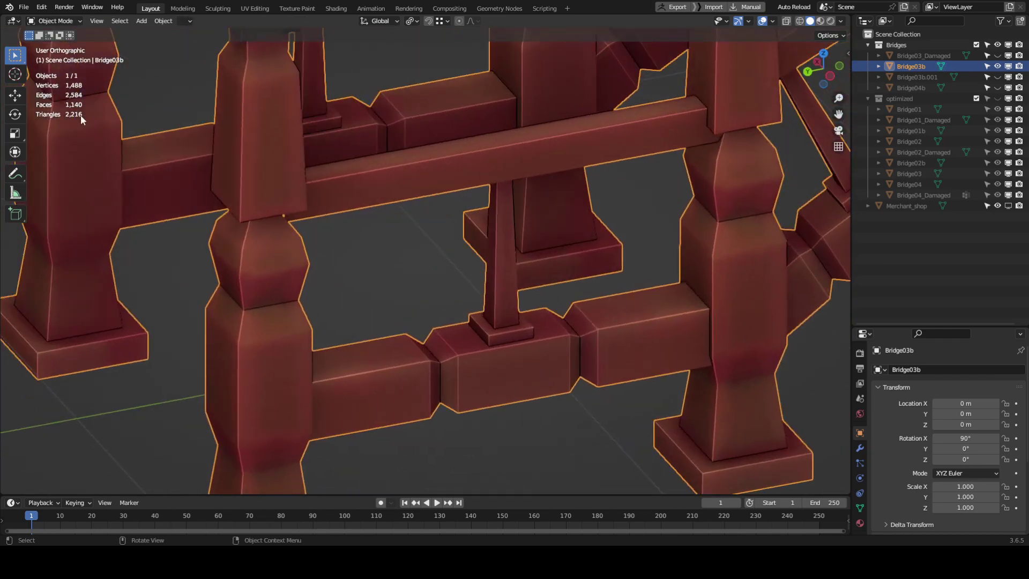
scroll(300, 214, "down", 6)
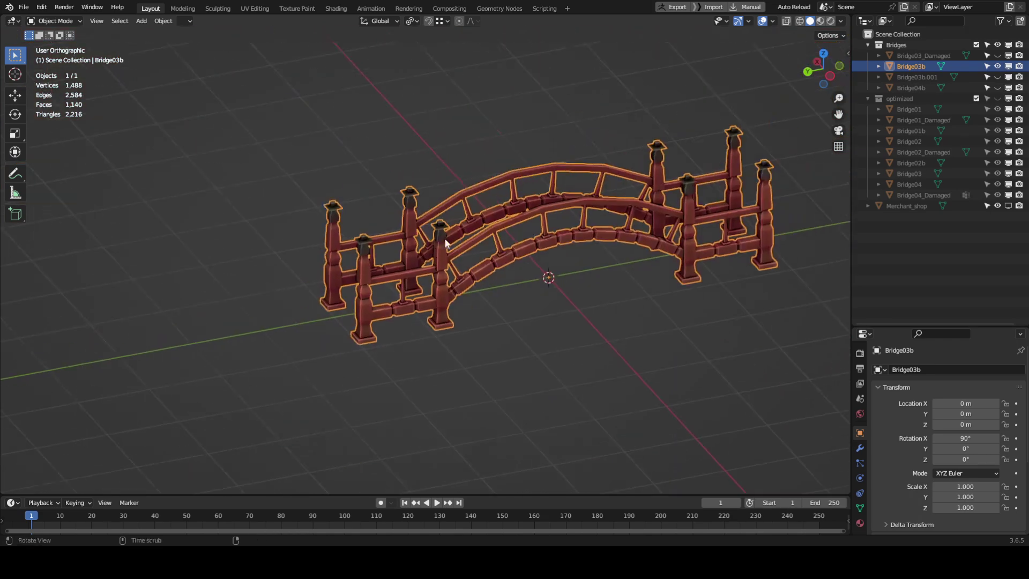
scroll(429, 246, "up", 4)
scroll(392, 262, "up", 7)
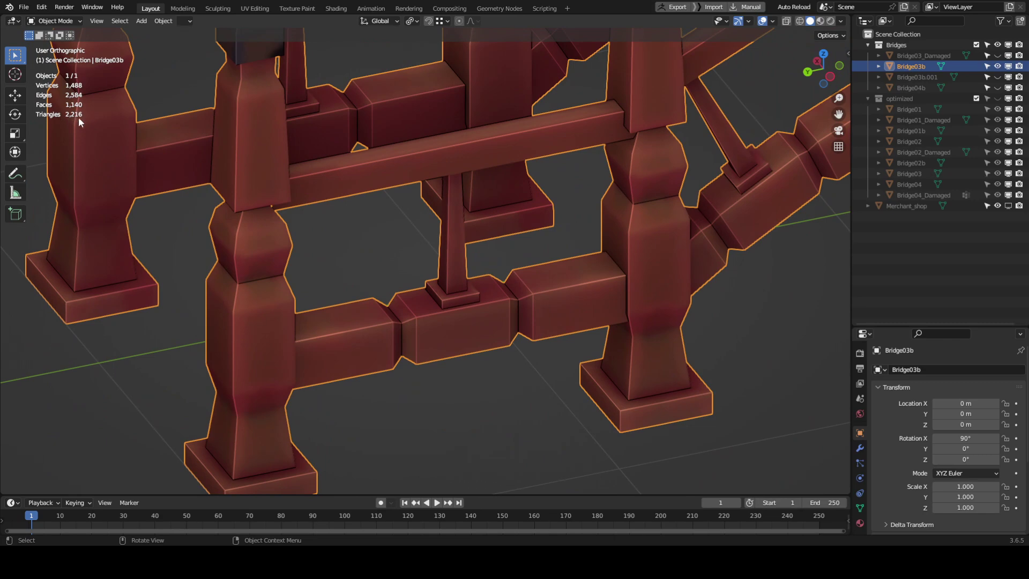
Try collapsing the selected groove edges between the outer and middle lower-rail blocks into one vertex.
key("Tab")
scroll(417, 353, "up", 2)
left_click(393, 371)
key("m")
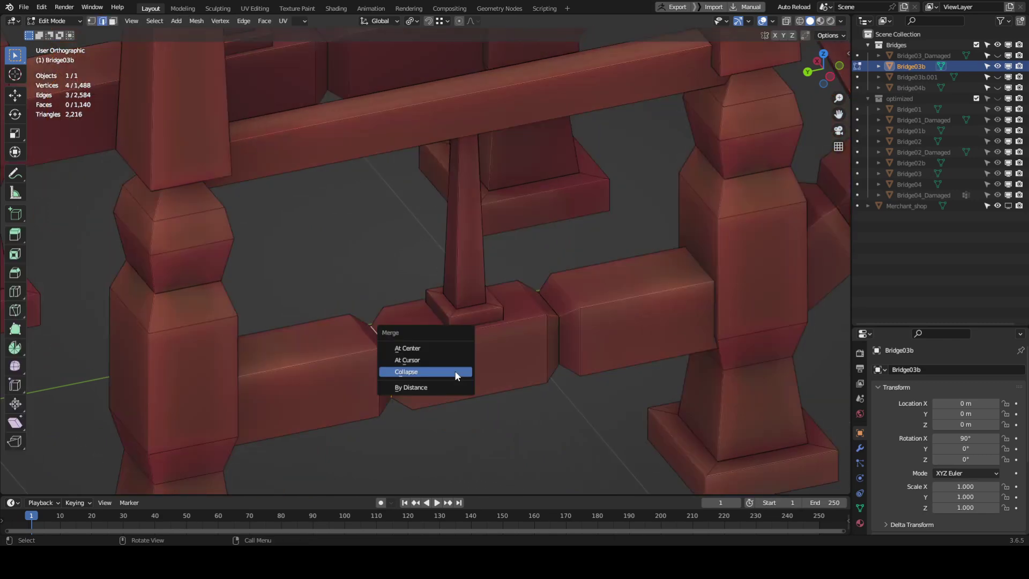
left_click(457, 373)
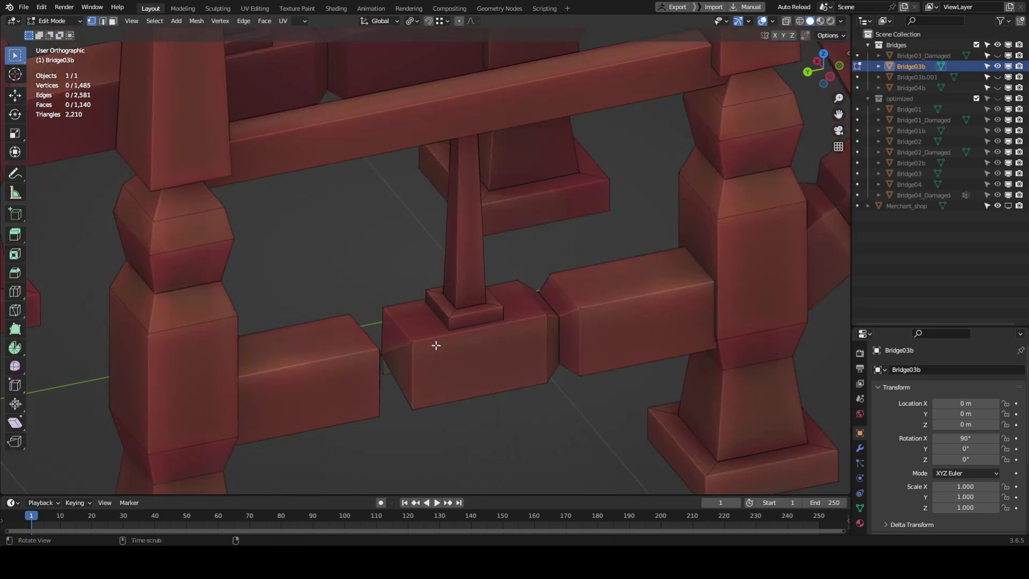
middle_click_drag(430, 345, 451, 354)
Rip the collapsed groove vertex and move it 0.060701 m along Y into the outer block.
left_click(366, 346)
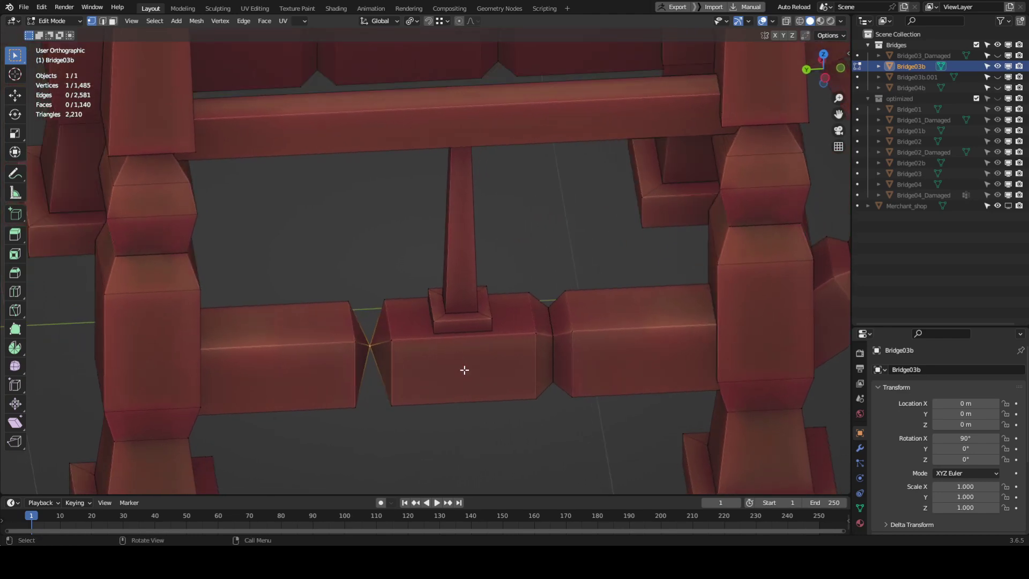
key("e")
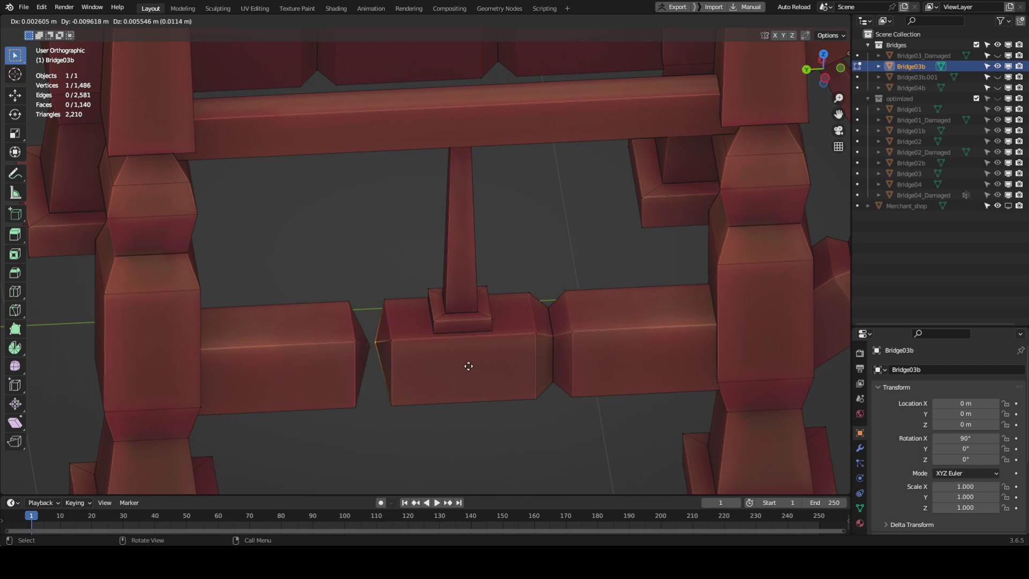
key("y")
left_click(428, 368)
Move the groove's other collapsed vertex along Y using wireframe shading, and check the result in solid Object Mode.
key("z")
left_click(376, 367)
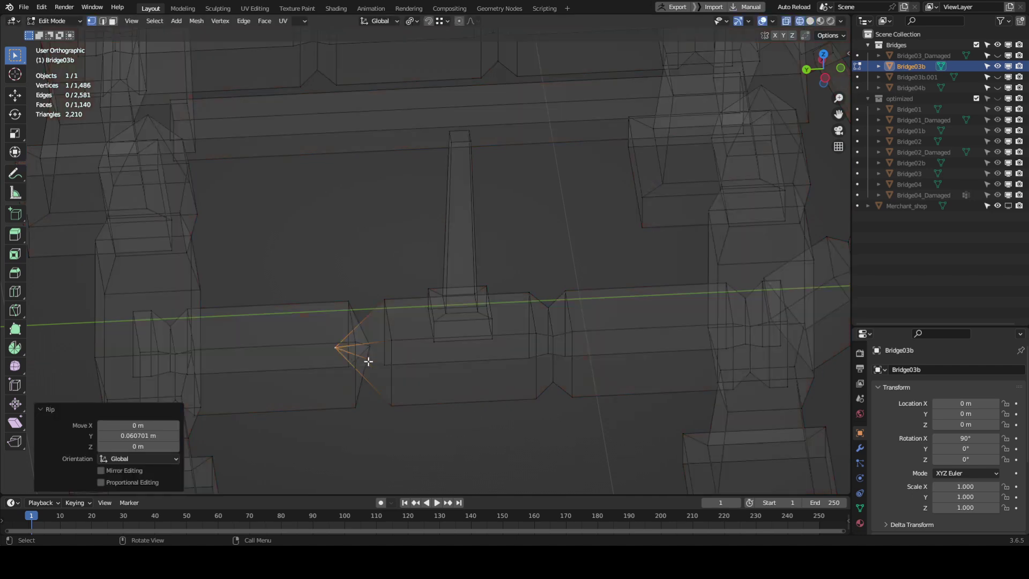
left_click(367, 352)
key("g")
key("y")
left_click(449, 368)
key("z")
left_click(488, 370)
key("Tab")
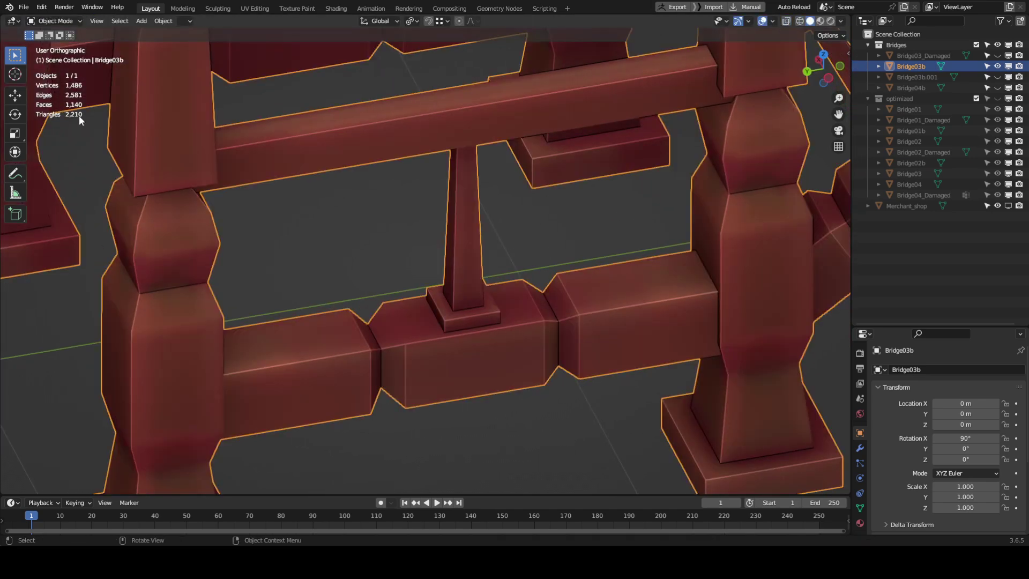
Undo the groove's collapse and vertex moves, and frame its edge loop in the UV Editing workspace.
scroll(344, 259, "down", 3)
middle_click_drag(458, 267, 379, 182)
key("Tab")
left_click(256, 9)
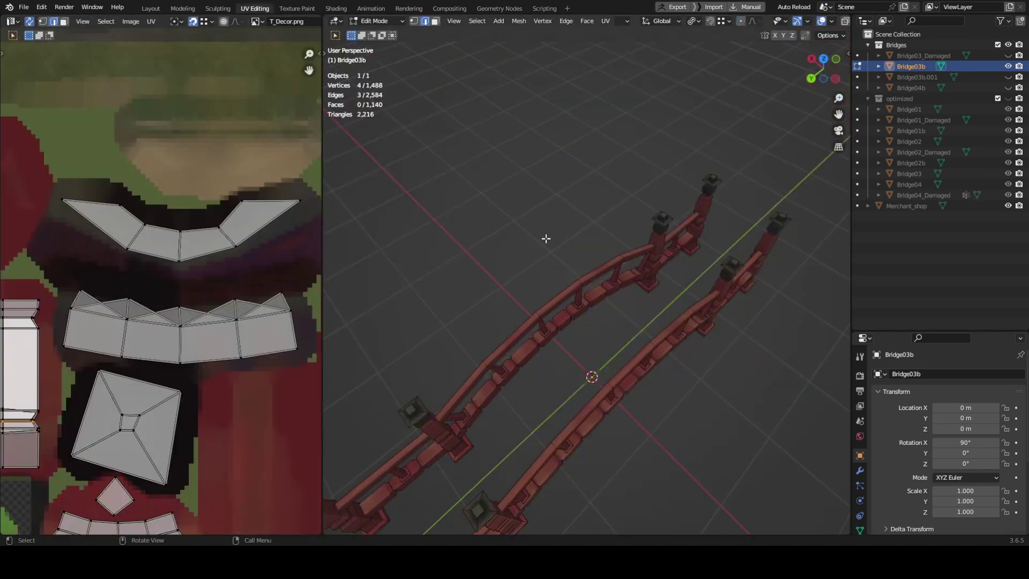
key("KP_Decimal")
scroll(547, 292, "down", 4)
mouse_move(546, 291)
left_mouse_down("alt")
mouse_move(529, 312)
mouse_move(496, 266)
mouse_move(539, 290)
left_mouse_up("alt")
scroll(528, 312, "down", 5)
left_click_drag(554, 164, 557, 143, "alt")
scroll(134, 394, "down", 2)
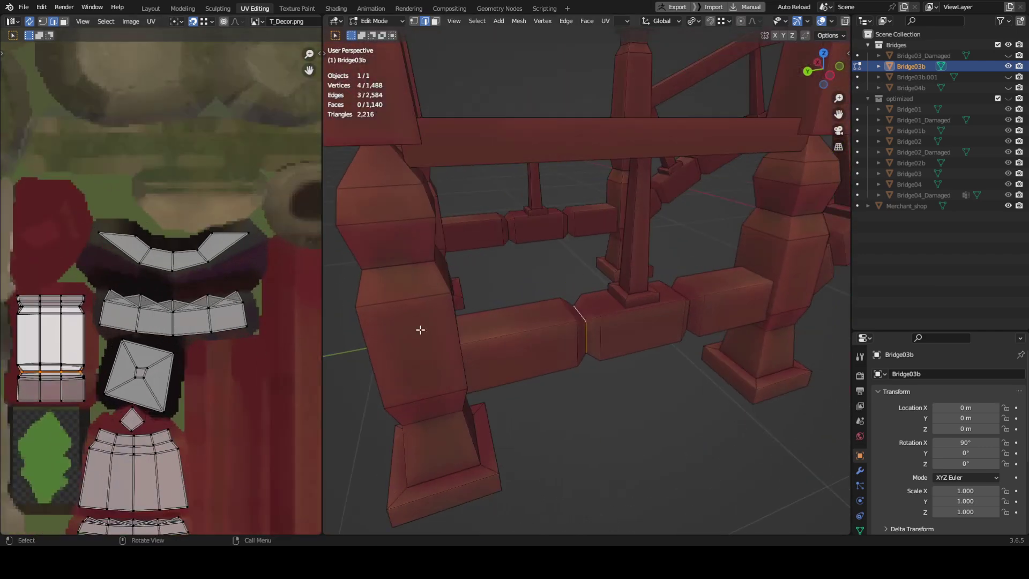
Examine the lower-rail groove and its surroundings, comparing Edit Mode with Object Mode.
left_click_drag(586, 326, 589, 300, "alt")
key("Tab")
key("Tab")
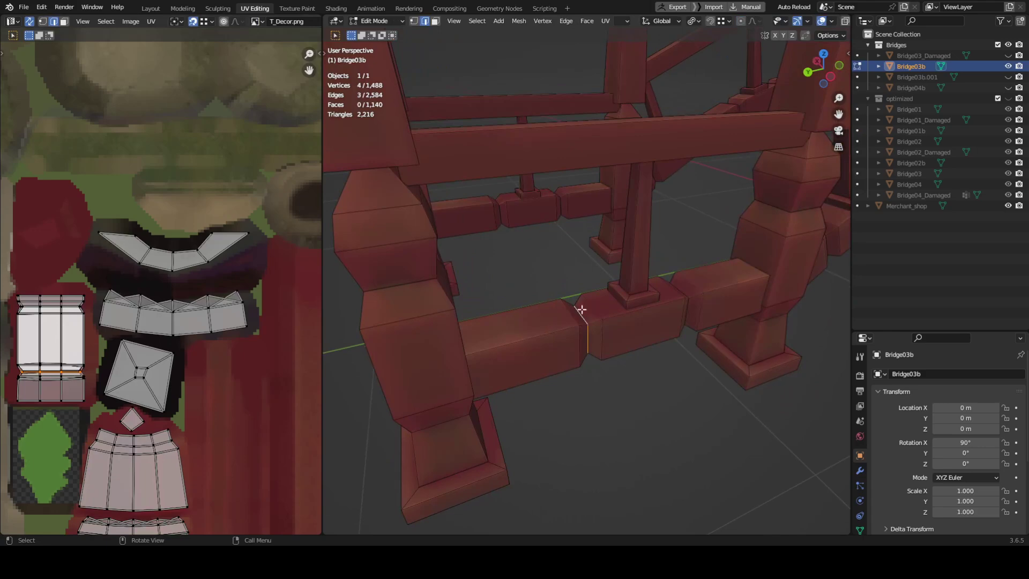
scroll(95, 343, "up", 2)
left_click_drag(516, 323, 561, 359, "alt")
key("Tab")
key("Tab")
key("Tab")
key("Tab")
middle_click_drag(592, 383, 596, 330)
key("Tab")
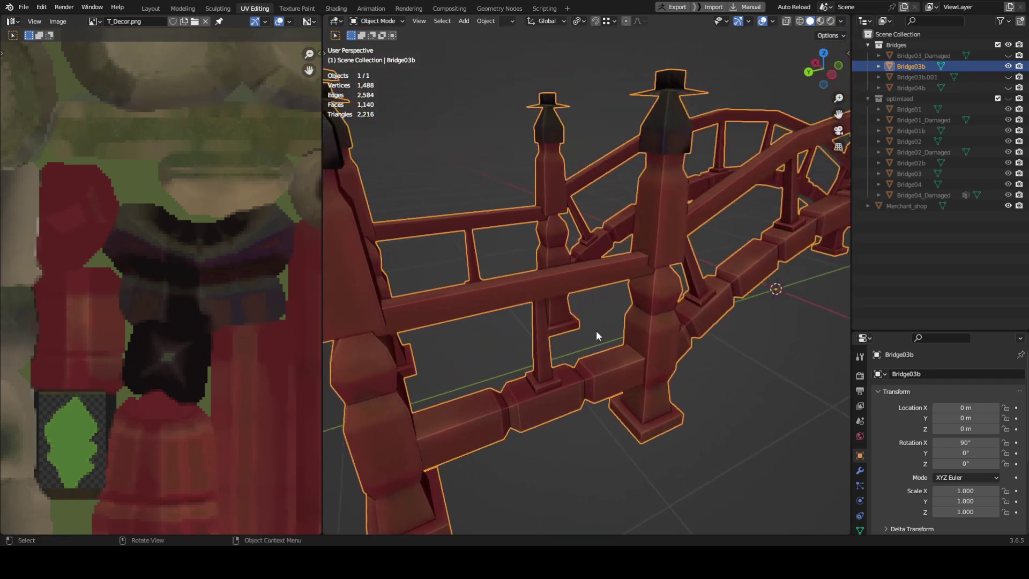